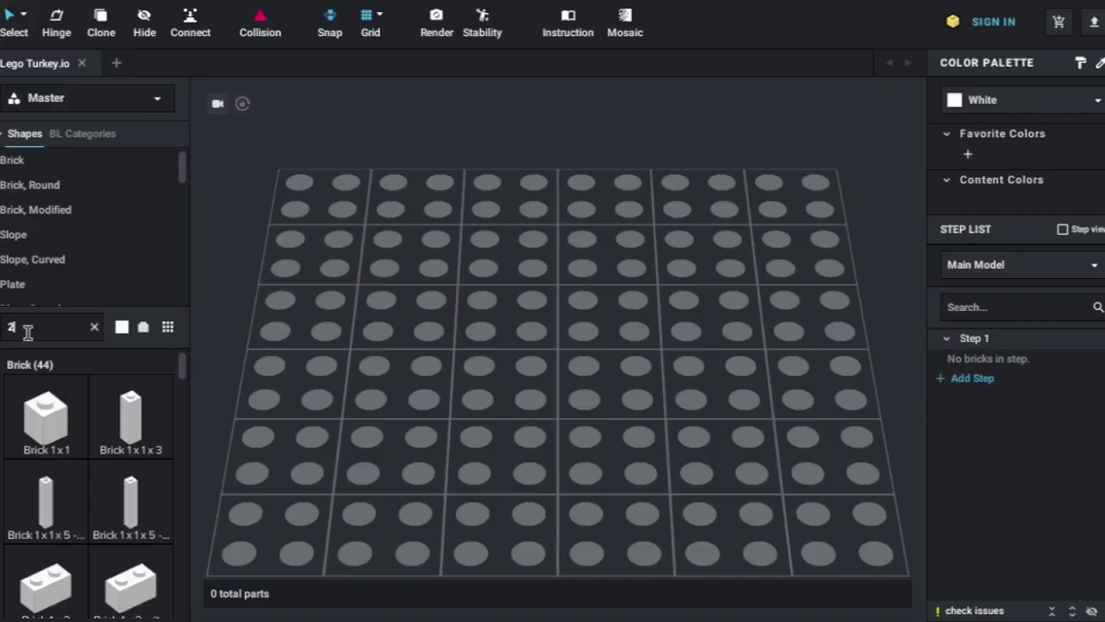
Place two rotated wedge plates side by side as feet and colour them Orange.
type("7")
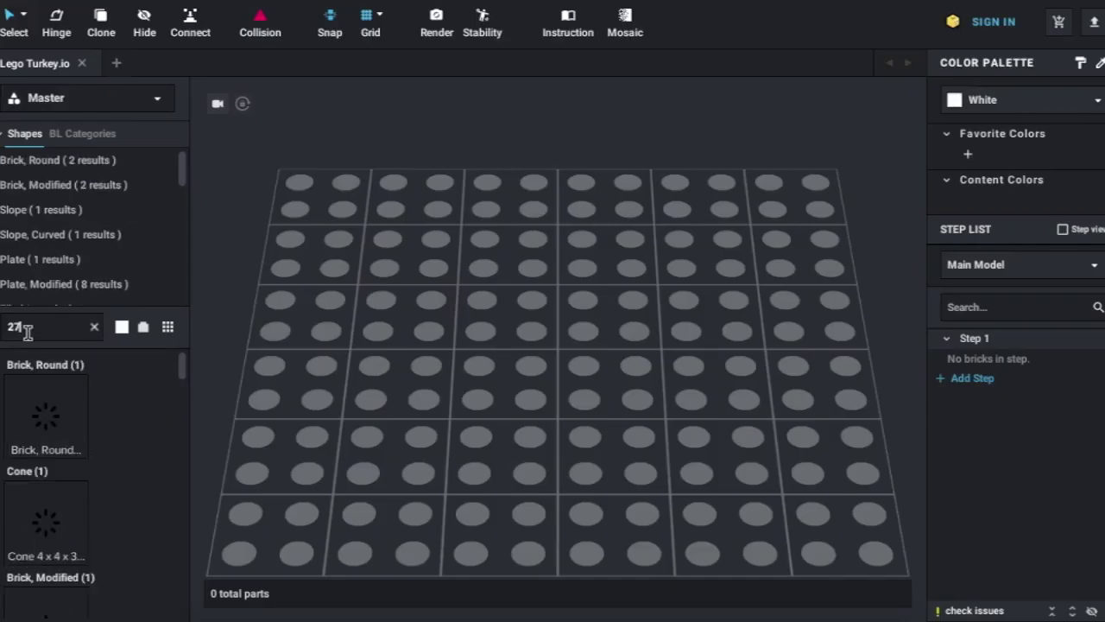
type("998")
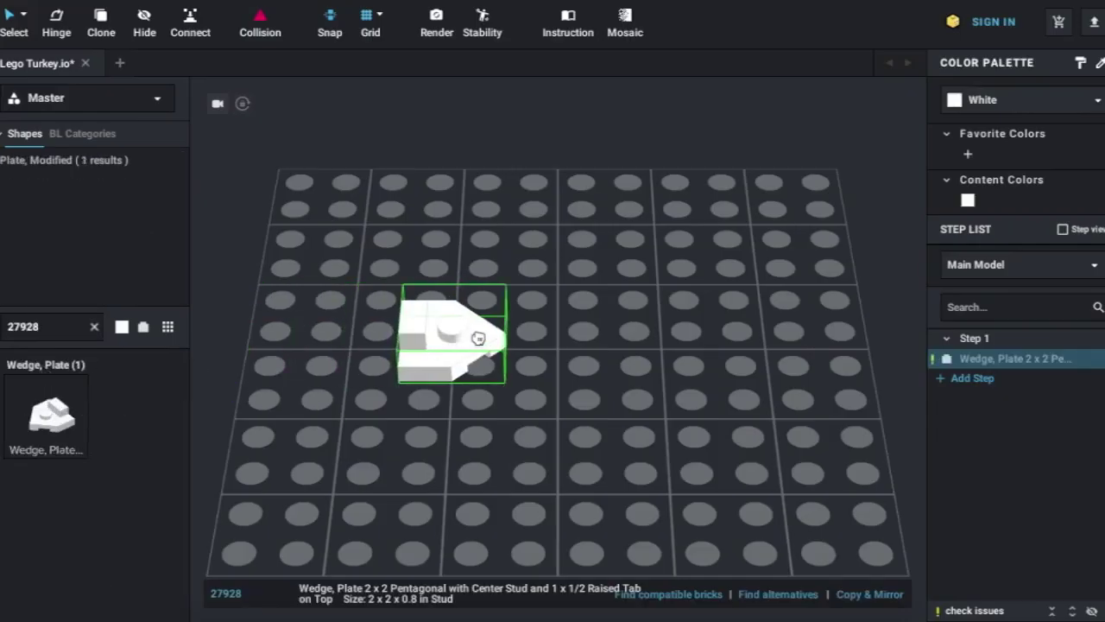
left_click_drag(50, 417, 486, 333)
key("Left")
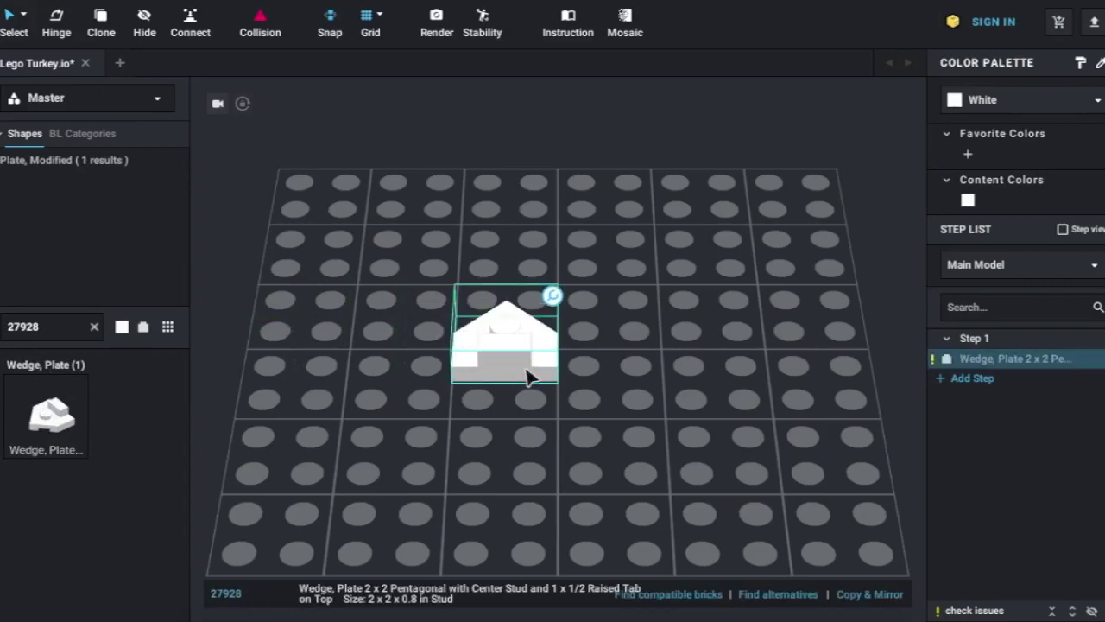
key("ctrl+c")
key("ctrl+v")
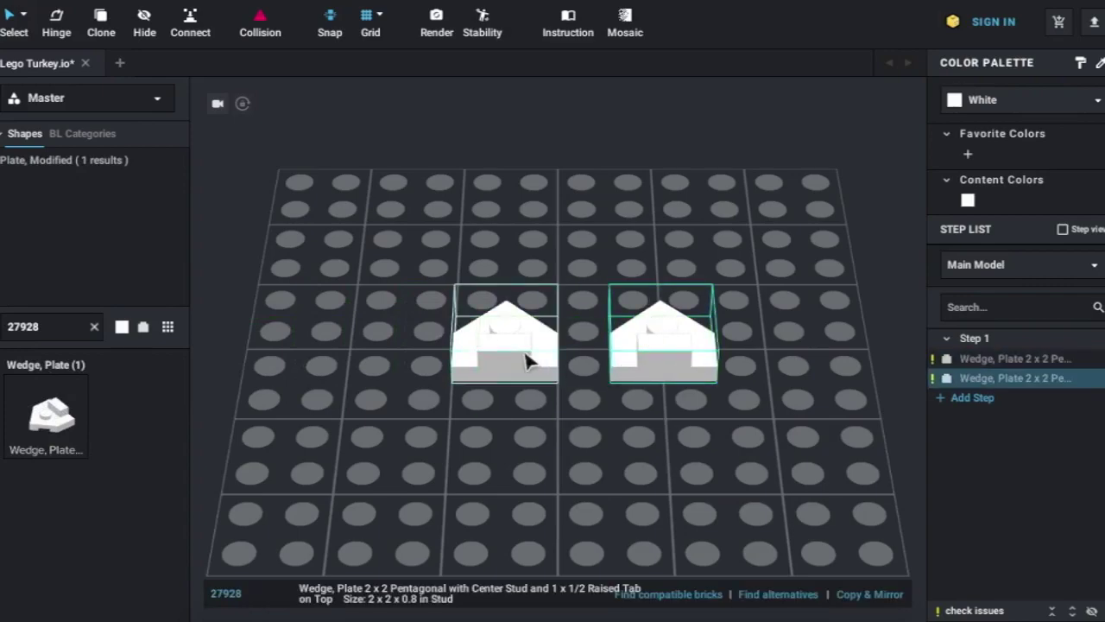
left_click(529, 361, "shift")
left_click(1016, 99)
scroll(958, 214, "down", 5)
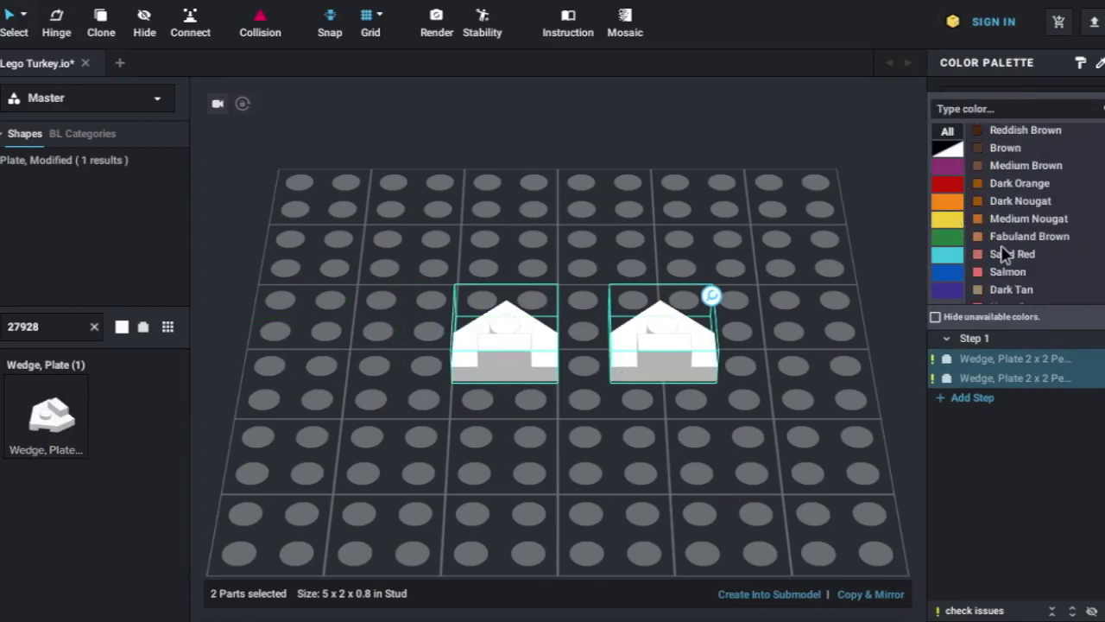
scroll(975, 221, "down", 3)
left_click(997, 222)
left_click(663, 222)
mouse_move(662, 222)
right_mouse_down()
mouse_move(781, 397)
mouse_move(766, 392)
right_mouse_up()
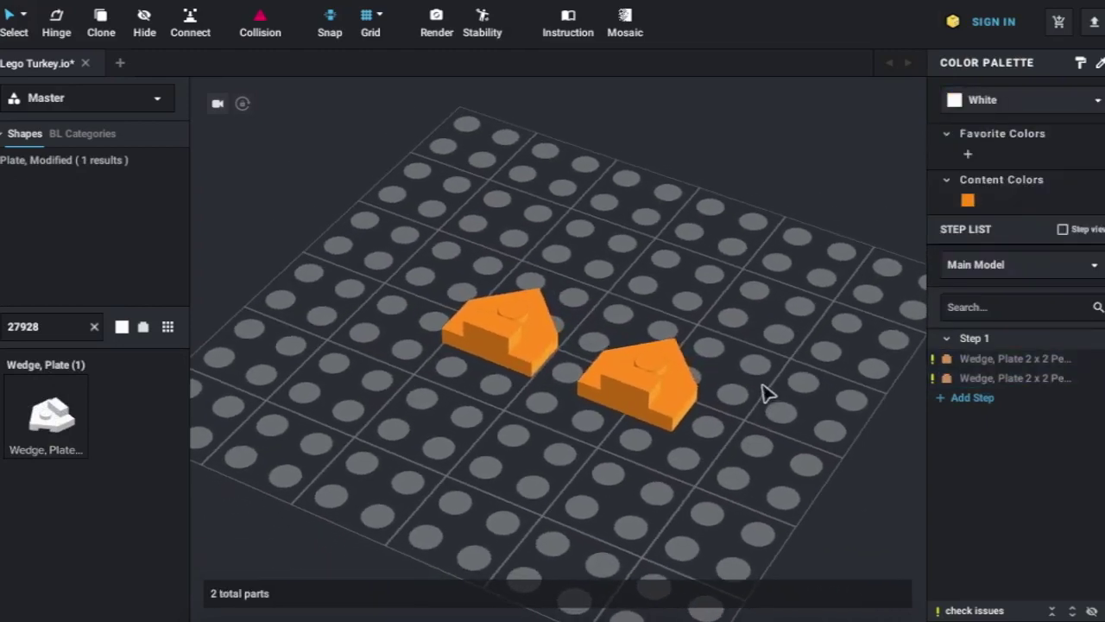
Stack four Plate, Round 1x1 pieces on the left wedge foot.
left_click(94, 328)
scroll(39, 234, "down", 3)
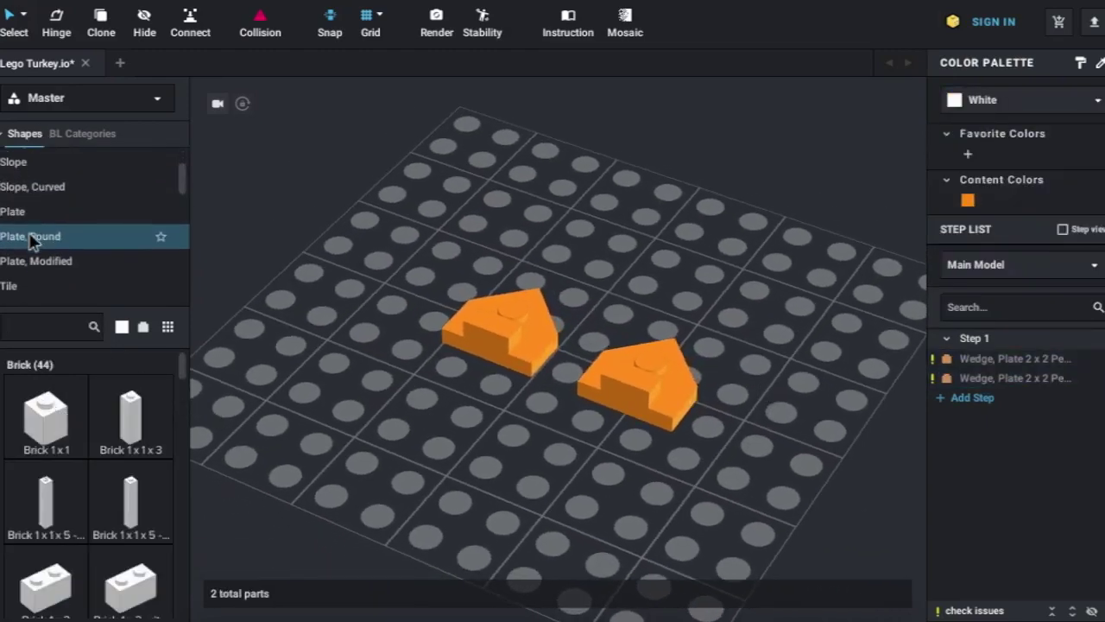
scroll(39, 225, "down", 1)
left_click(36, 205)
scroll(94, 547, "down", 2)
left_click_drag(94, 536, 518, 298)
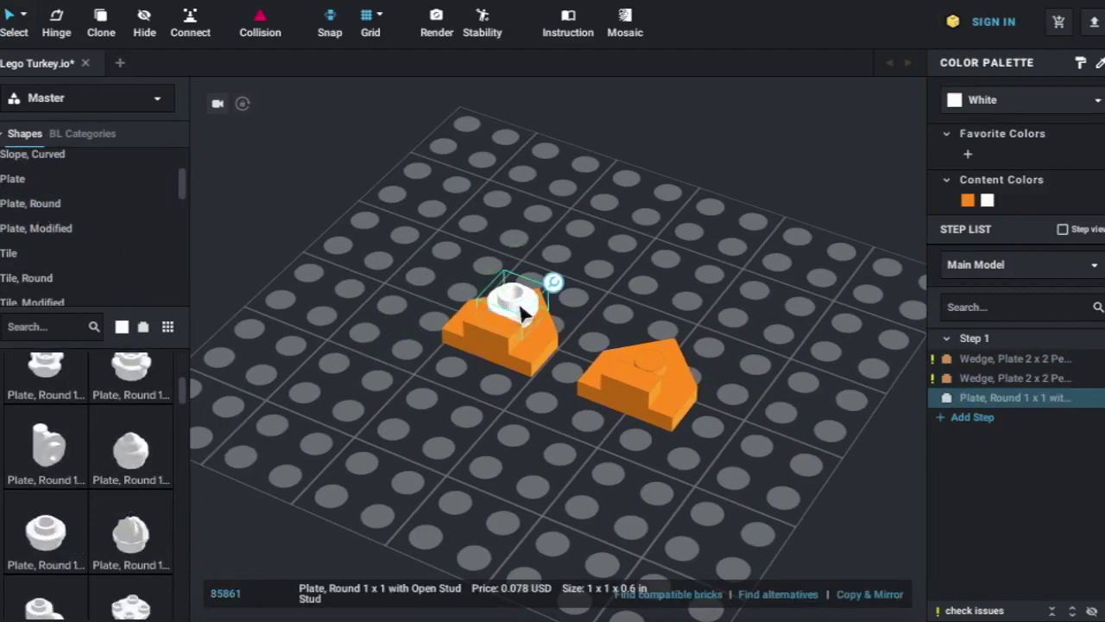
key("ctrl+v")
key("ctrl+v")
key("ctrl+v")
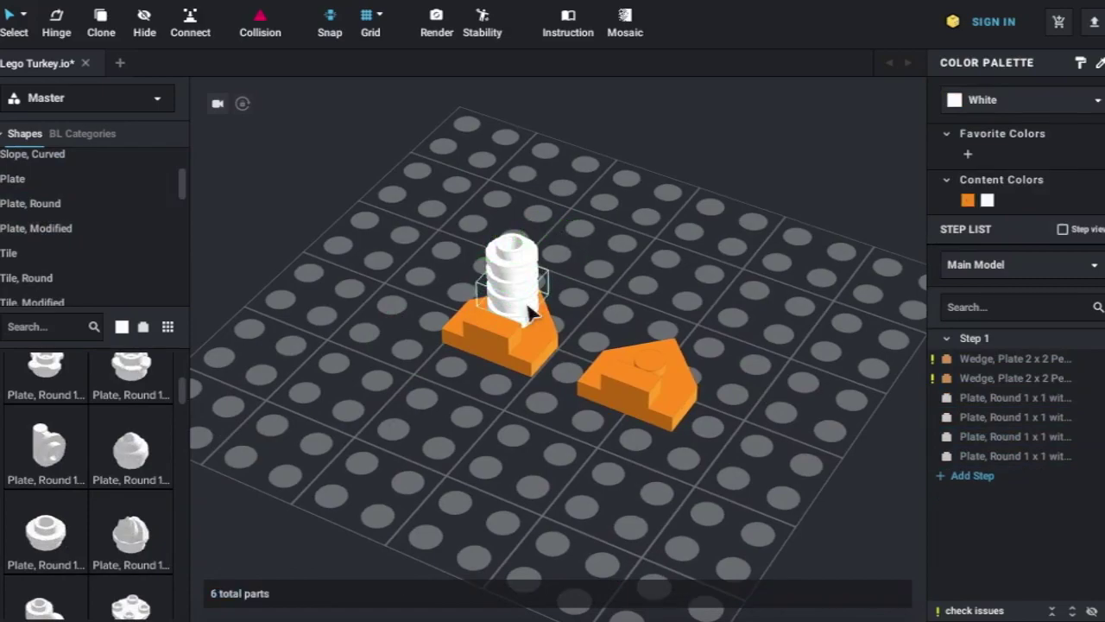
Colour all four round 1x1 plates Yellow.
left_click(529, 309)
left_click(527, 302, "shift")
left_click(523, 296, "shift")
left_click(521, 291, "shift")
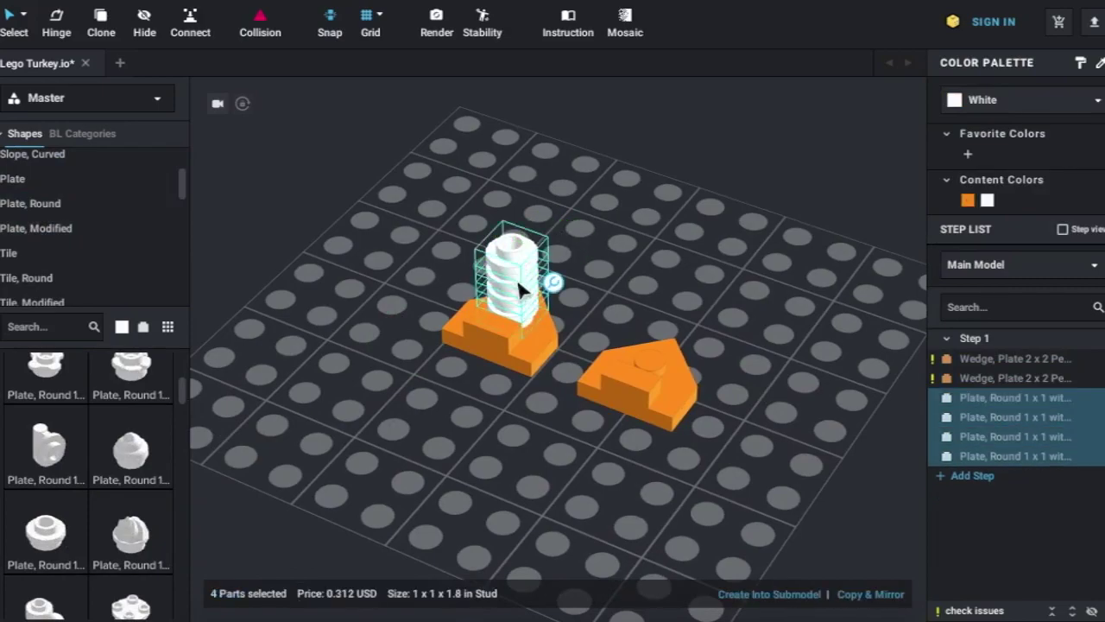
left_click(1039, 108)
scroll(1002, 216, "up", 1)
left_click(993, 258)
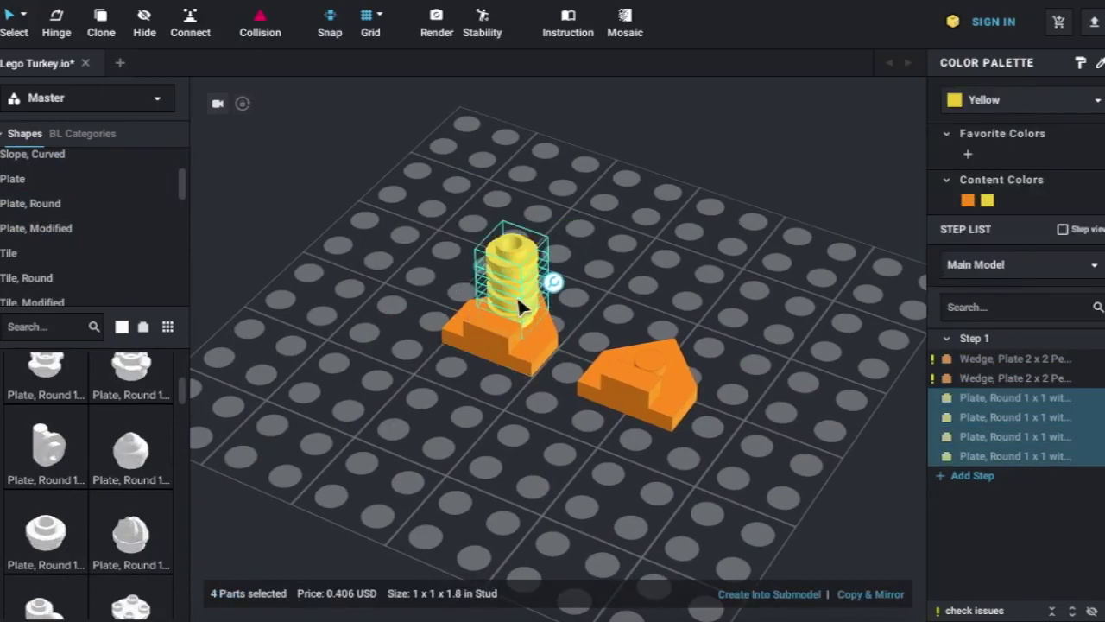
Copy the yellow round-plate stack onto the right wedge foot.
key("ctrl+c")
key("ctrl+v")
left_click(643, 341)
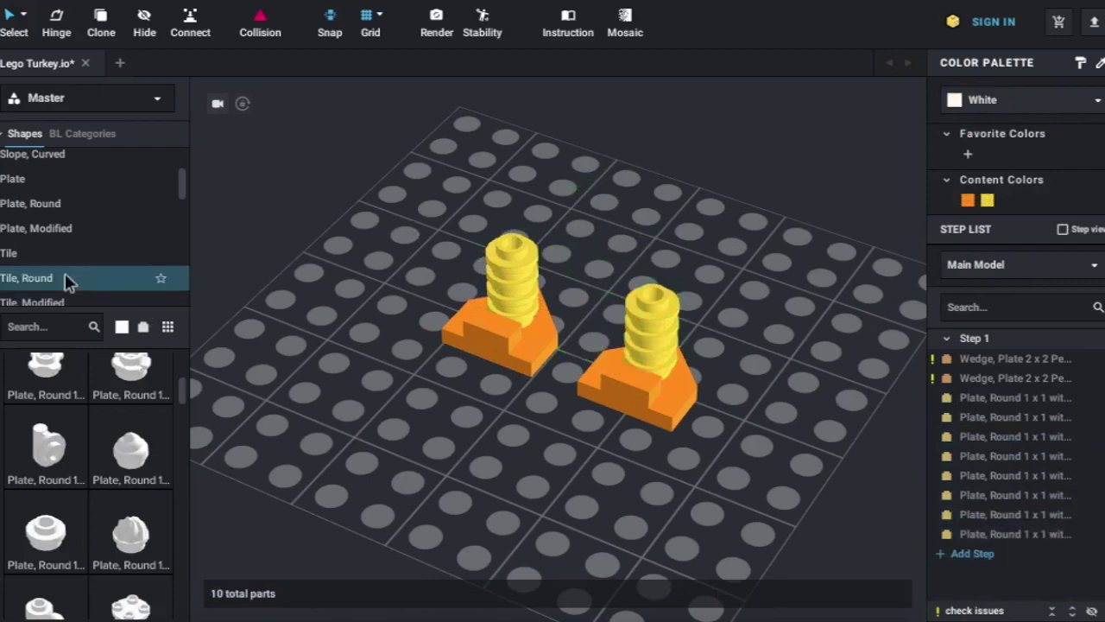
left_click(26, 179)
Put a Reddish Brown Plate 1x2 on top of each yellow leg stack.
left_click_drag(130, 418, 499, 455)
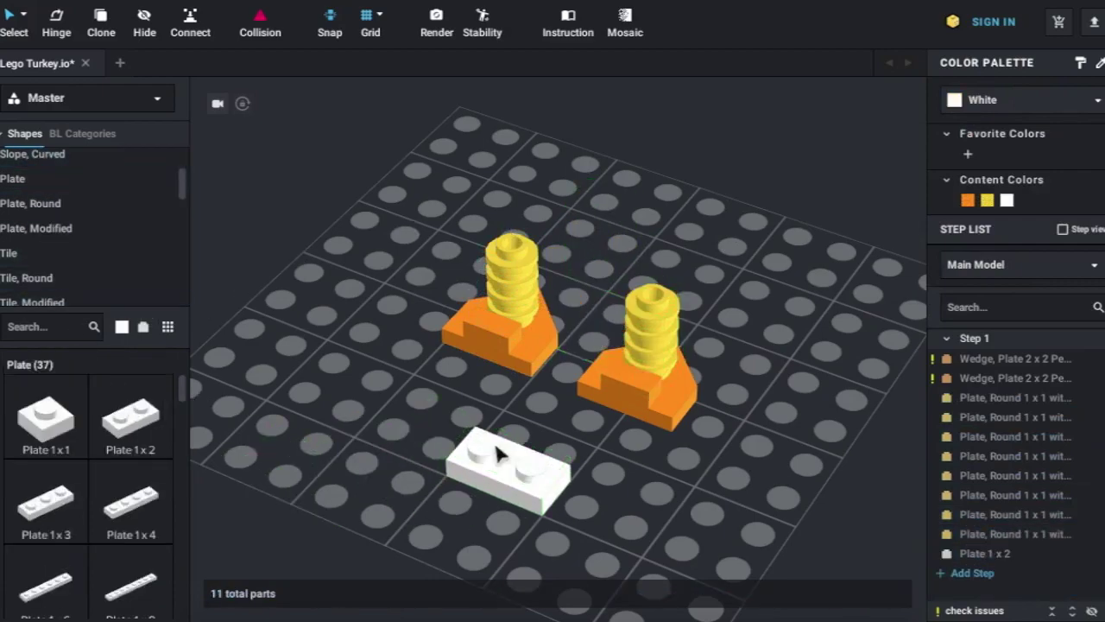
left_click(499, 455)
left_click(1002, 102)
scroll(993, 233, "down", 1)
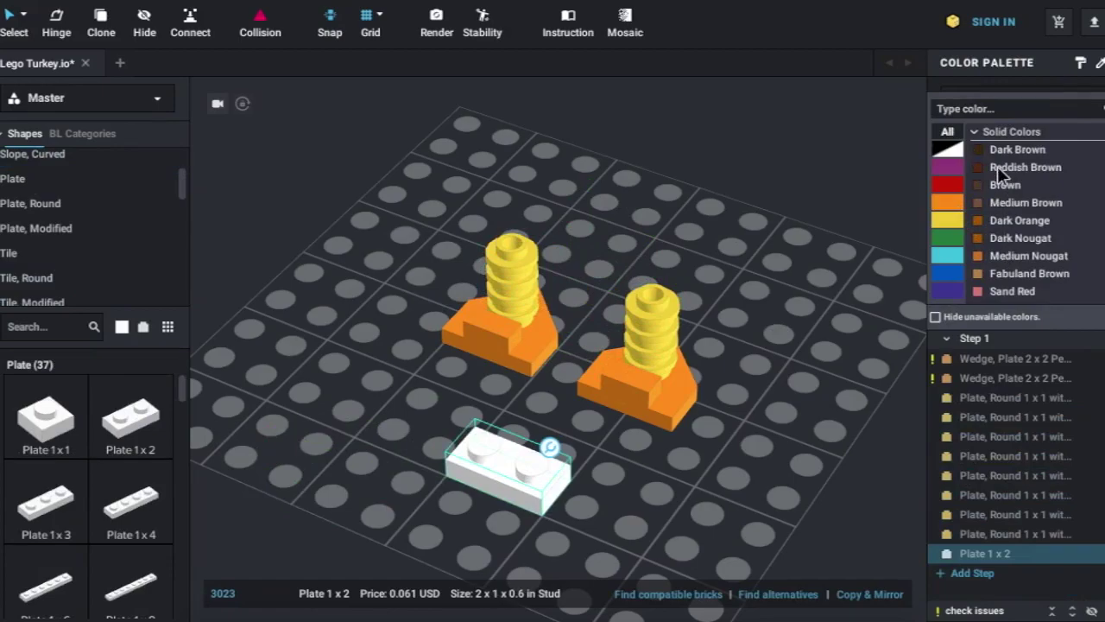
left_click(997, 166)
mouse_move(530, 493)
left_mouse_down()
mouse_move(547, 449)
mouse_move(516, 261)
left_mouse_up()
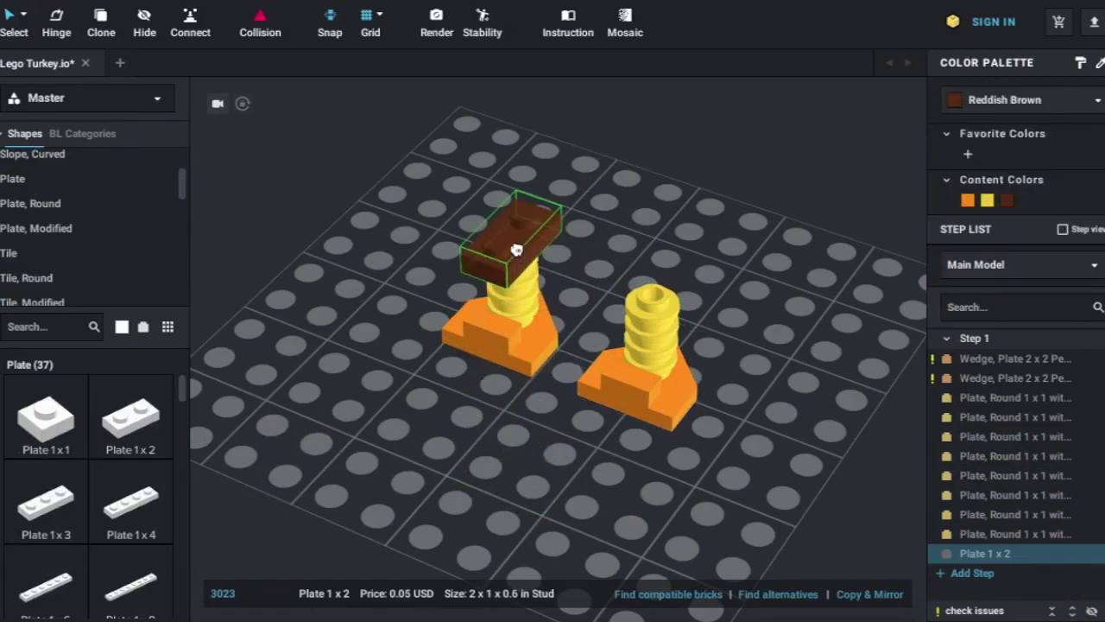
right_click_drag(678, 235, 605, 233)
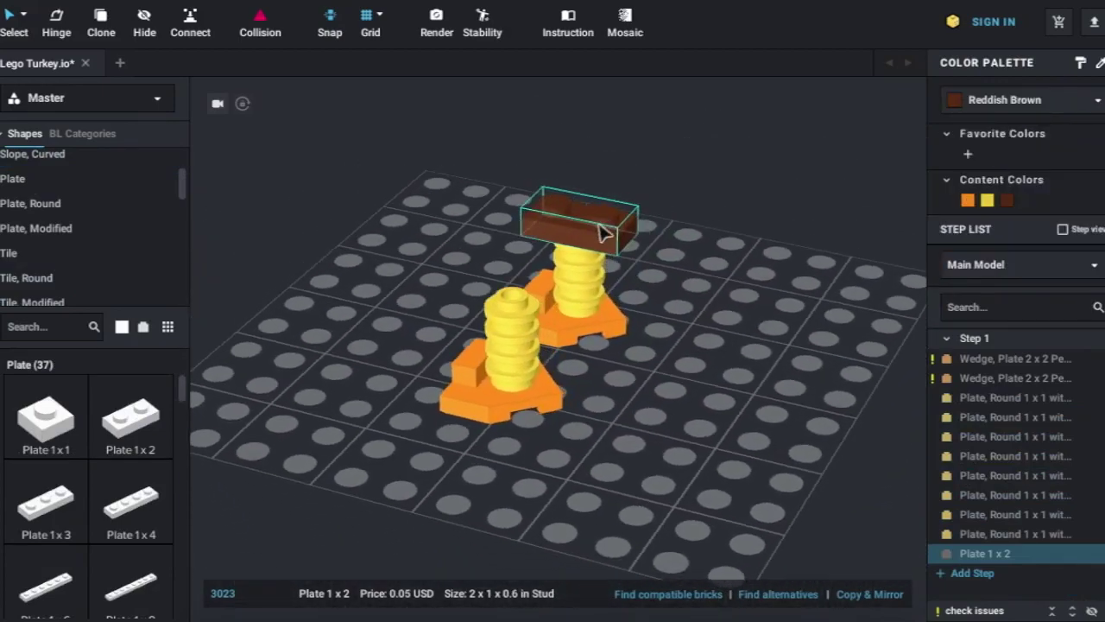
left_click_drag(600, 237, 518, 291, "alt")
left_click(656, 414)
right_click_drag(656, 414, 656, 438)
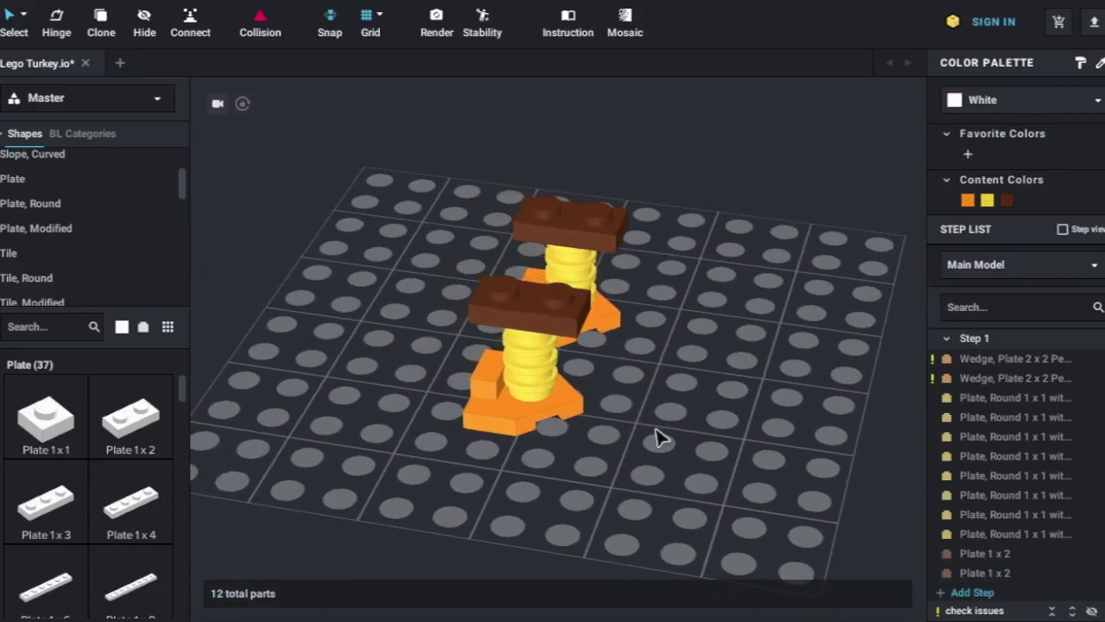
Add a mirrored pair of Reddish Brown Slope, Inverted 45 2x1 pieces on each leg.
type("inv")
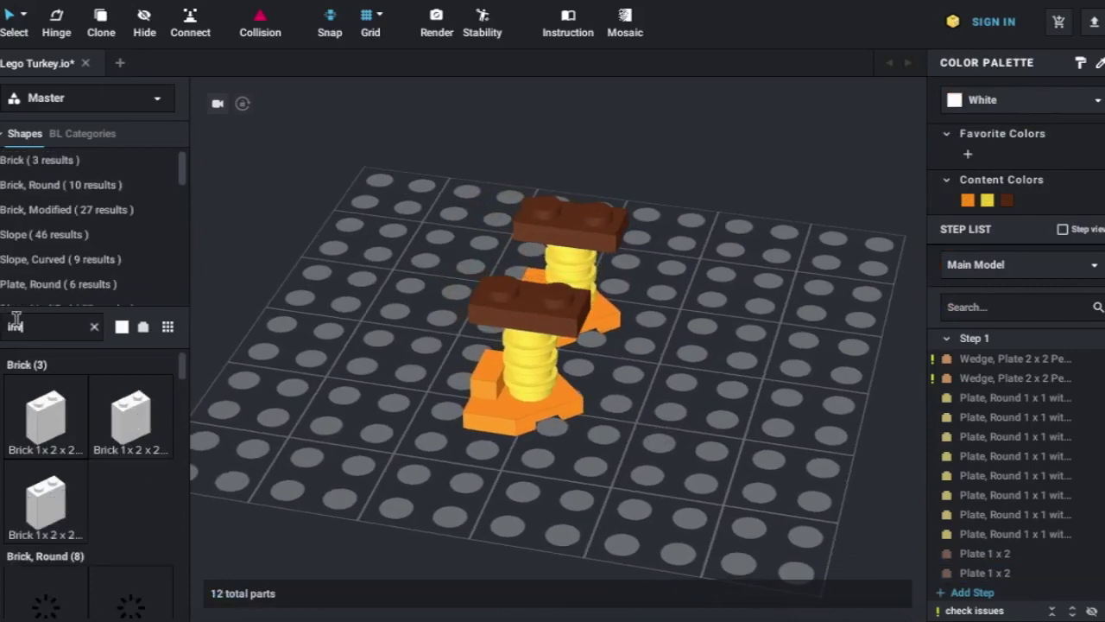
type("er")
left_click(32, 210)
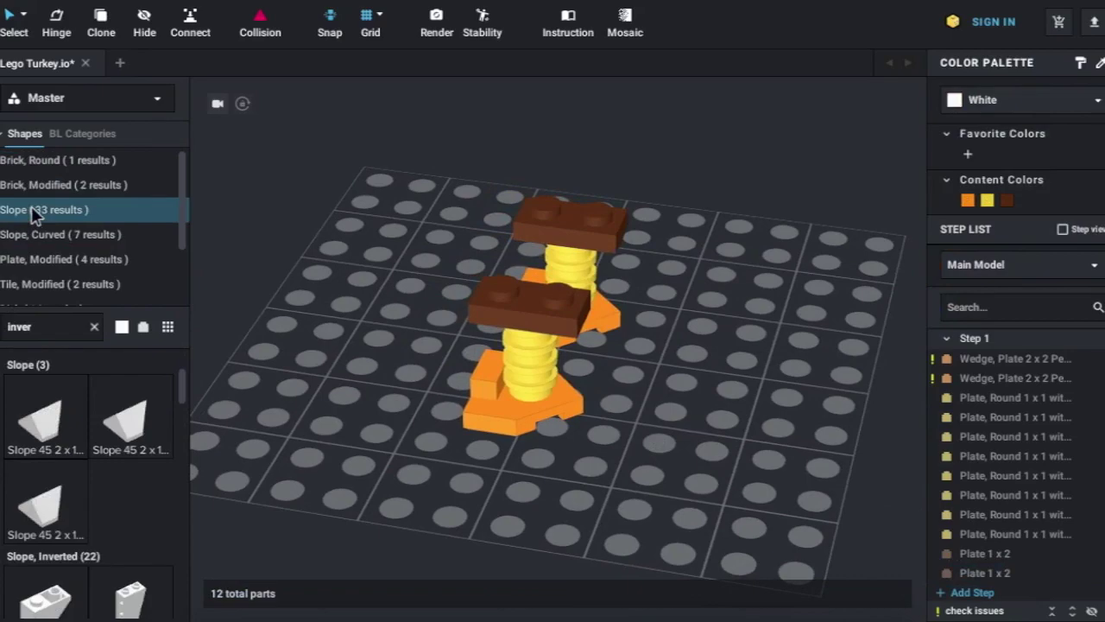
scroll(69, 414, "down", 3)
mouse_move(48, 492)
left_mouse_down()
mouse_move(651, 460)
mouse_move(508, 279)
left_mouse_up()
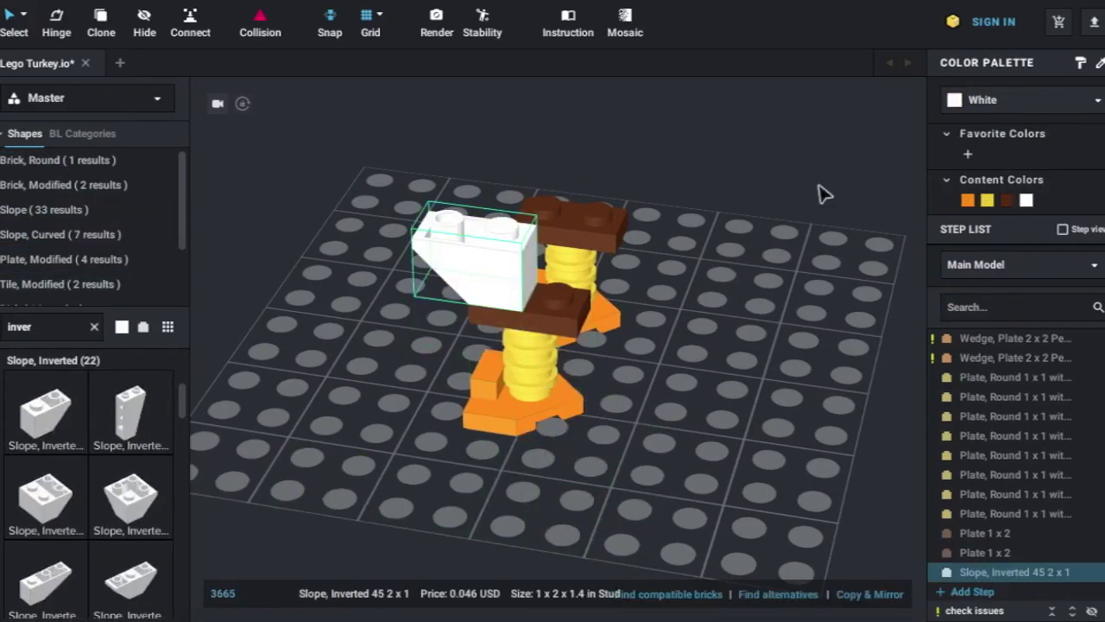
left_click(1008, 200)
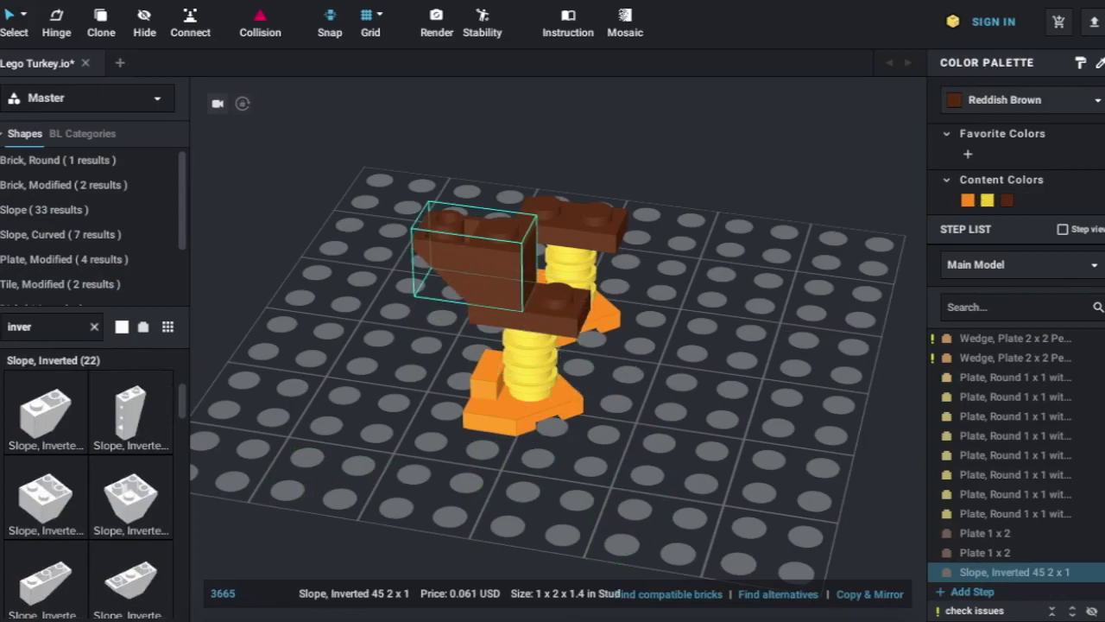
left_click(869, 594)
left_click(496, 281, "ctrl")
right_click_drag(659, 360, 453, 242)
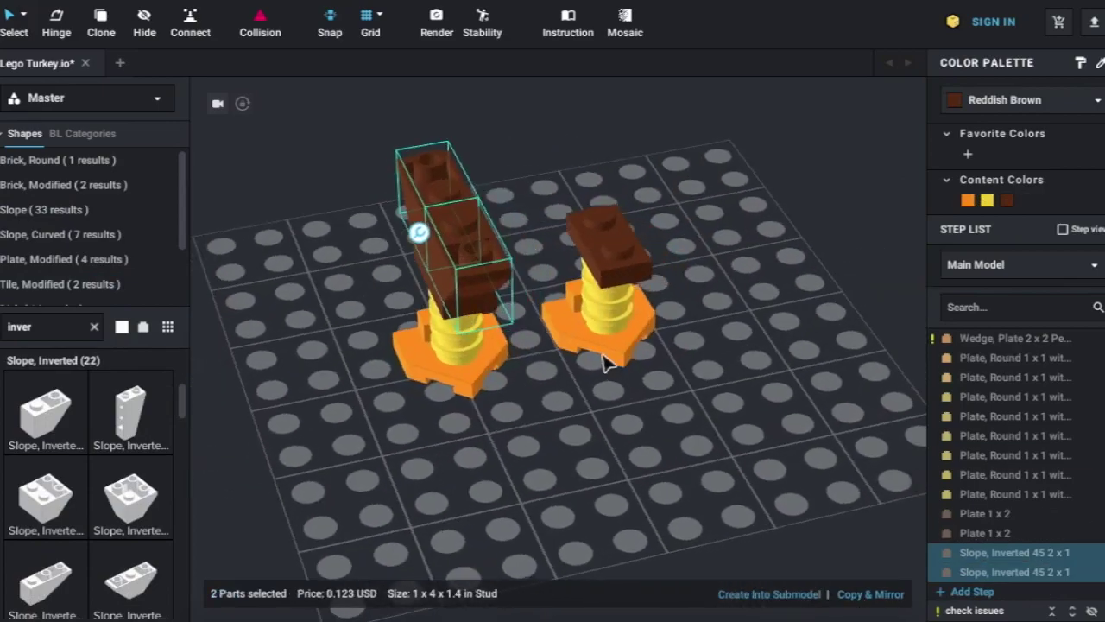
left_click_drag(453, 240, 617, 217)
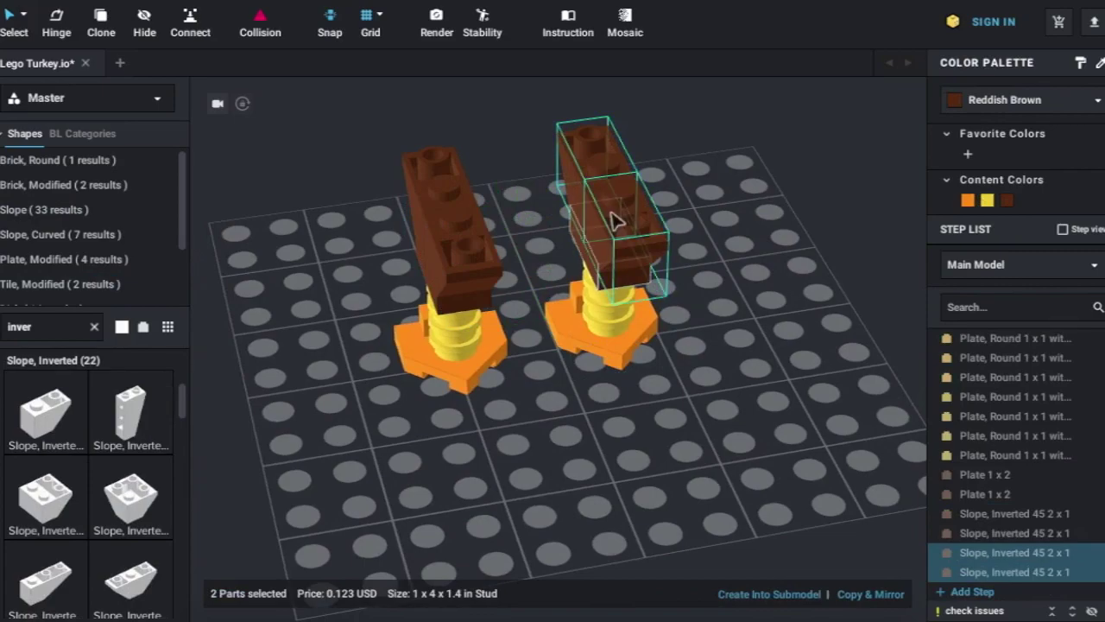
mouse_move(614, 217)
right_mouse_down()
mouse_move(698, 386)
mouse_move(809, 385)
mouse_move(808, 247)
mouse_move(748, 345)
right_mouse_up()
left_click(809, 246)
Add a Reddish Brown Plate 4x4 as the turkey's body.
left_click(95, 328)
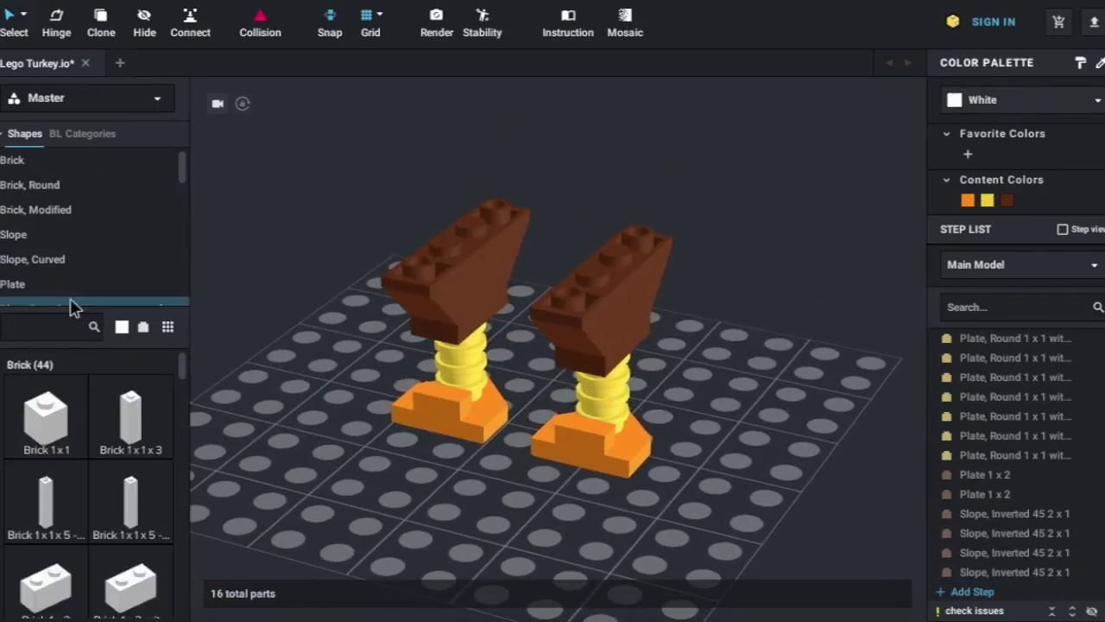
left_click(52, 289)
scroll(98, 469, "down", 4)
scroll(103, 479, "down", 4)
scroll(102, 473, "down", 1)
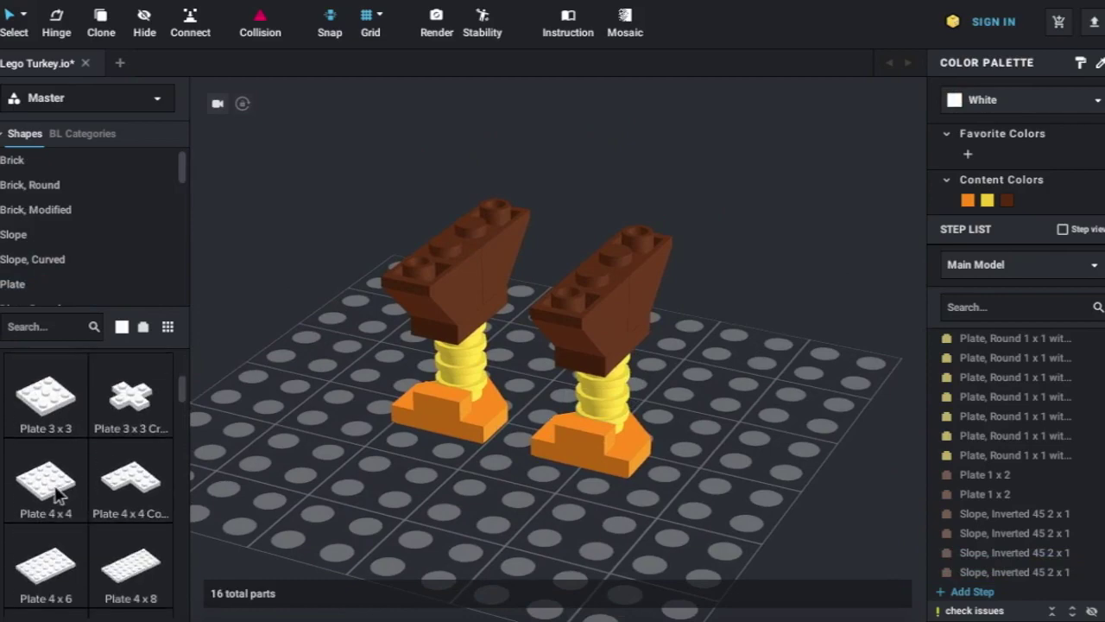
left_click_drag(46, 474, 526, 250)
left_click(1007, 202)
left_click(784, 436)
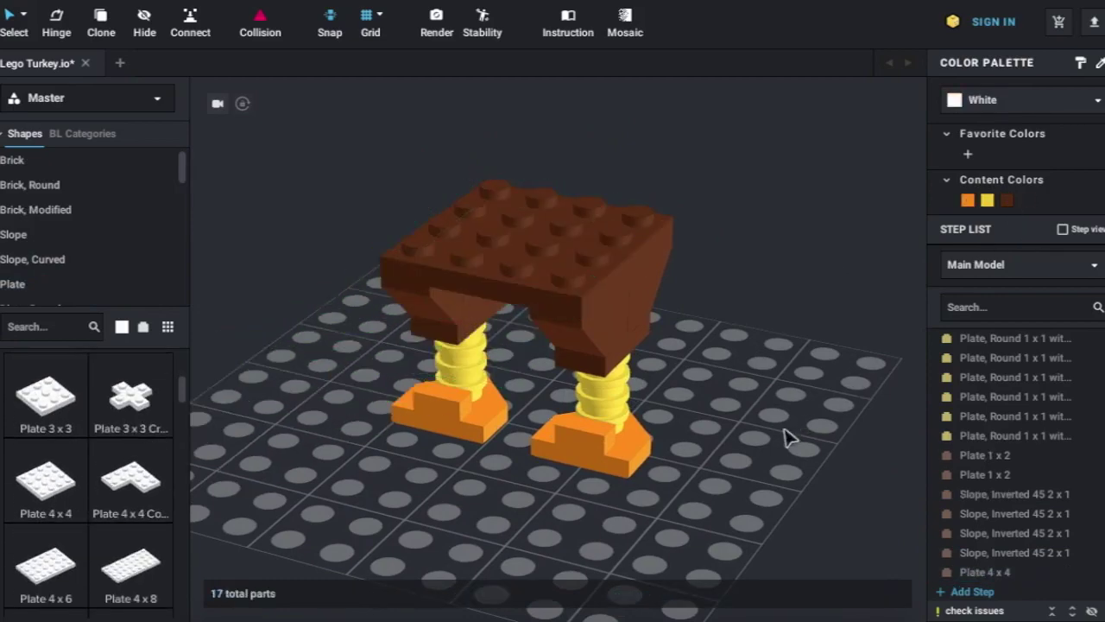
Search 'inv' and place a Slope, Inverted 33 3x1 under the body.
left_click(43, 235)
scroll(76, 402, "down", 2)
left_click(39, 326)
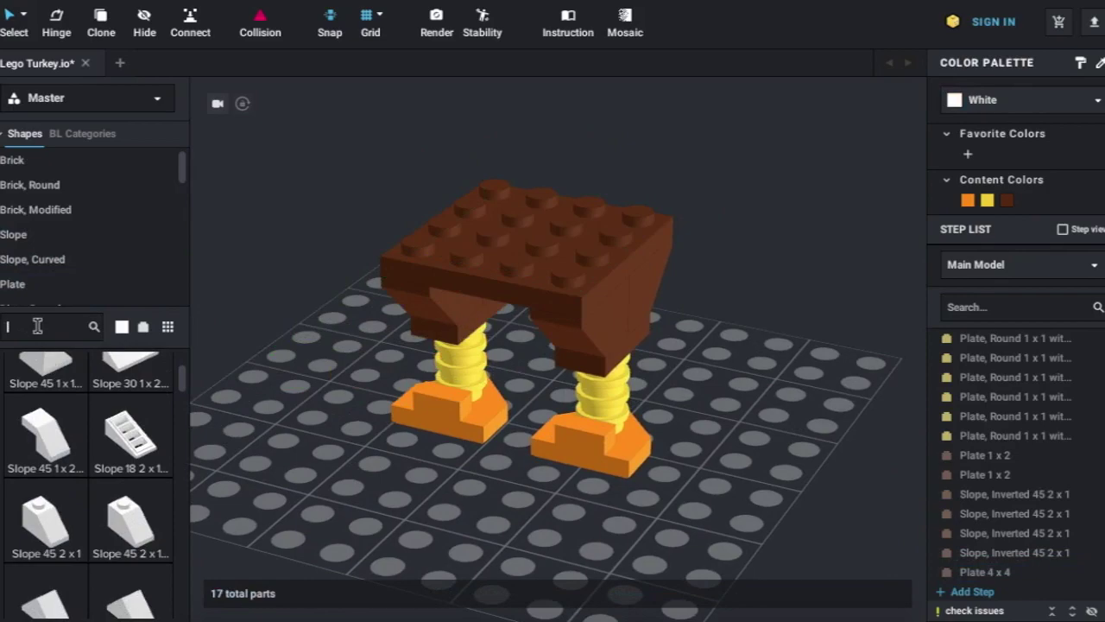
type("inv")
left_click(23, 223)
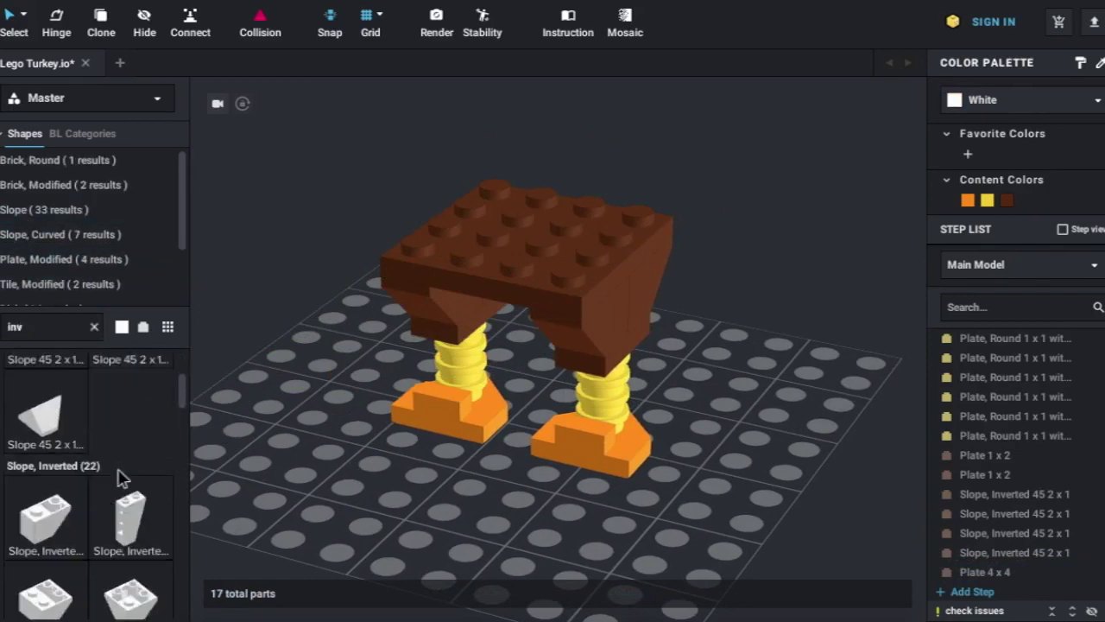
scroll(103, 492, "down", 2)
mouse_move(48, 518)
left_mouse_down()
mouse_move(436, 492)
mouse_move(499, 275)
left_mouse_up()
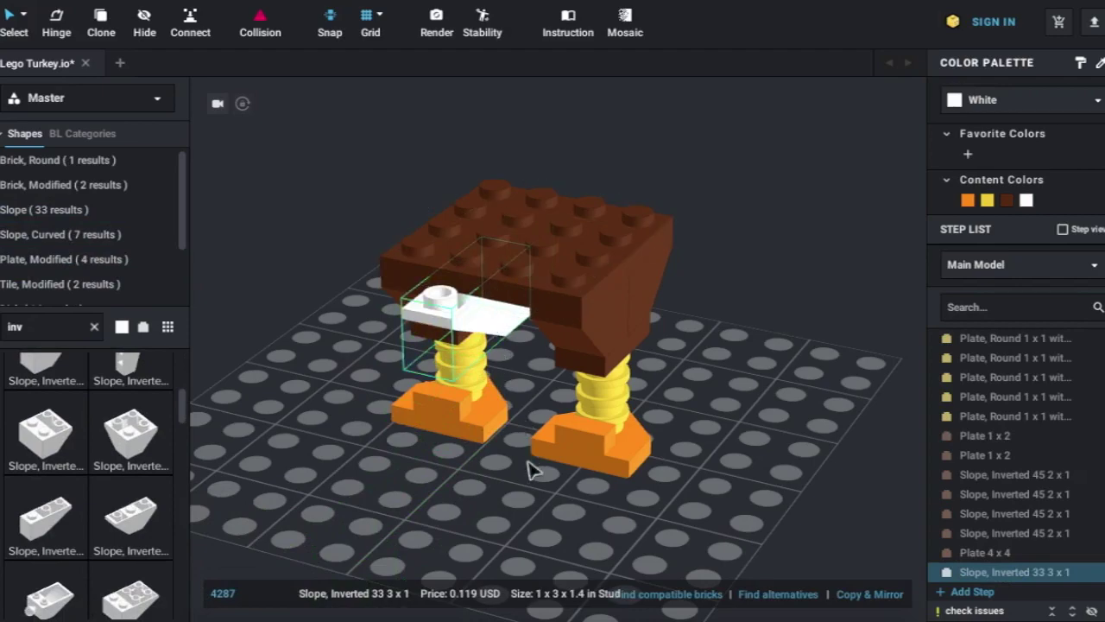
right_click_drag(527, 469, 535, 398)
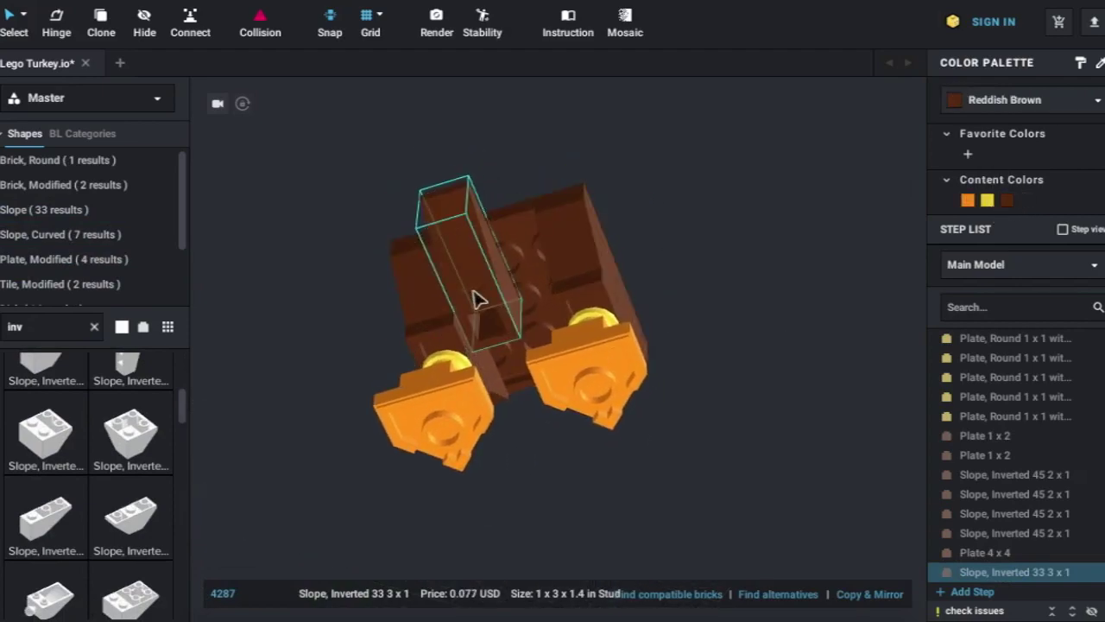
Duplicate the inverted 33 3x1 slope and move the pair up onto the body.
key("ctrl+c")
key("ctrl+v")
left_click(527, 268)
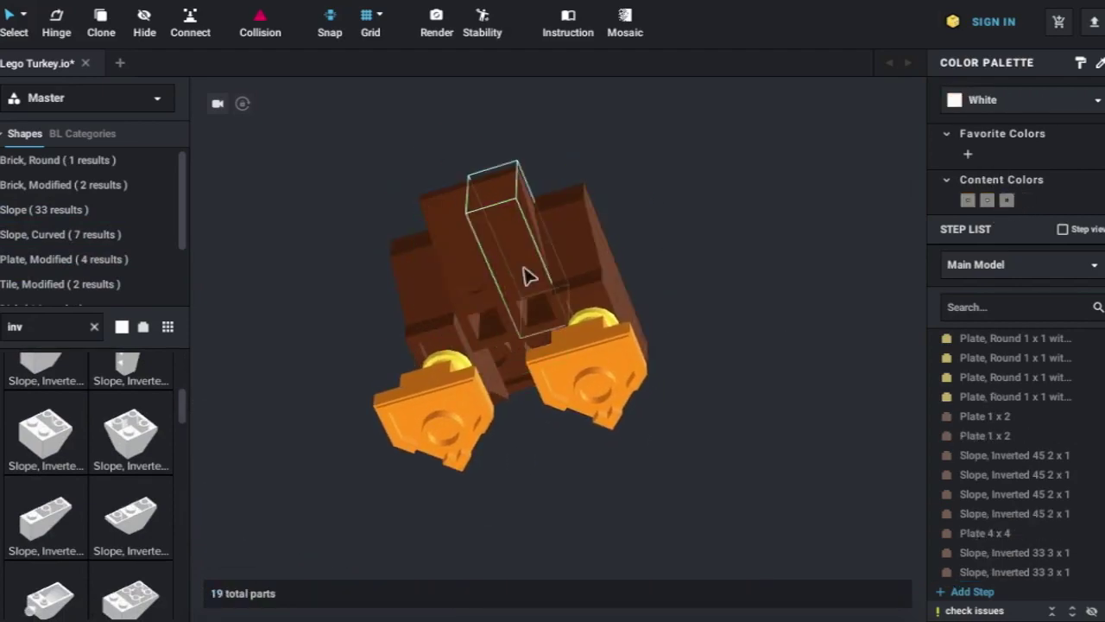
left_click(528, 274)
left_click(491, 284, "ctrl")
right_click_drag(682, 467, 562, 484)
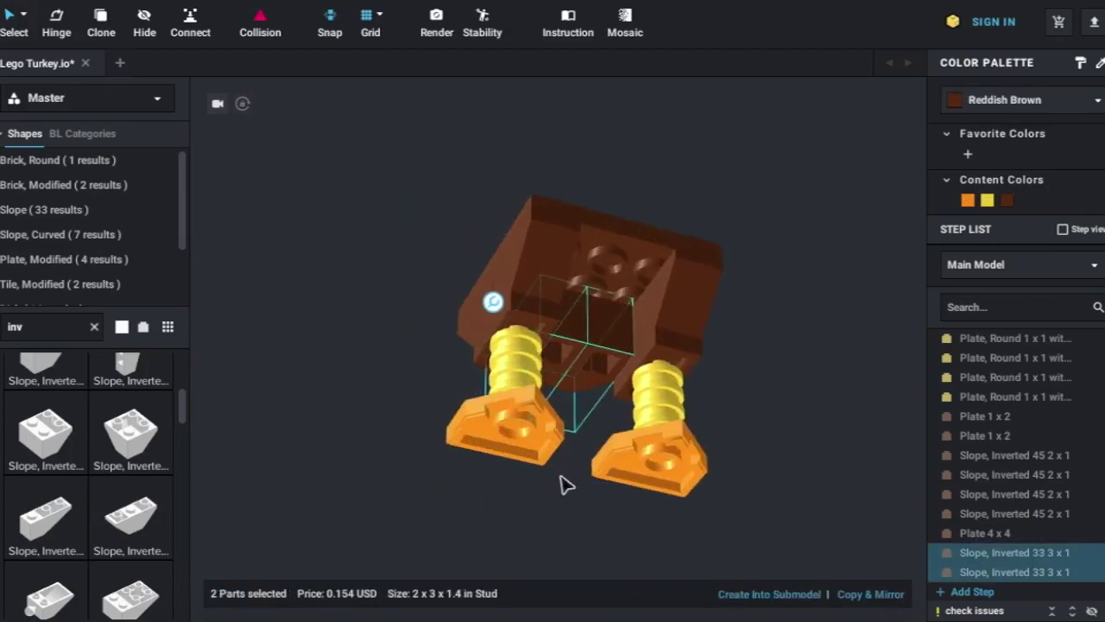
left_click_drag(713, 380, 594, 286)
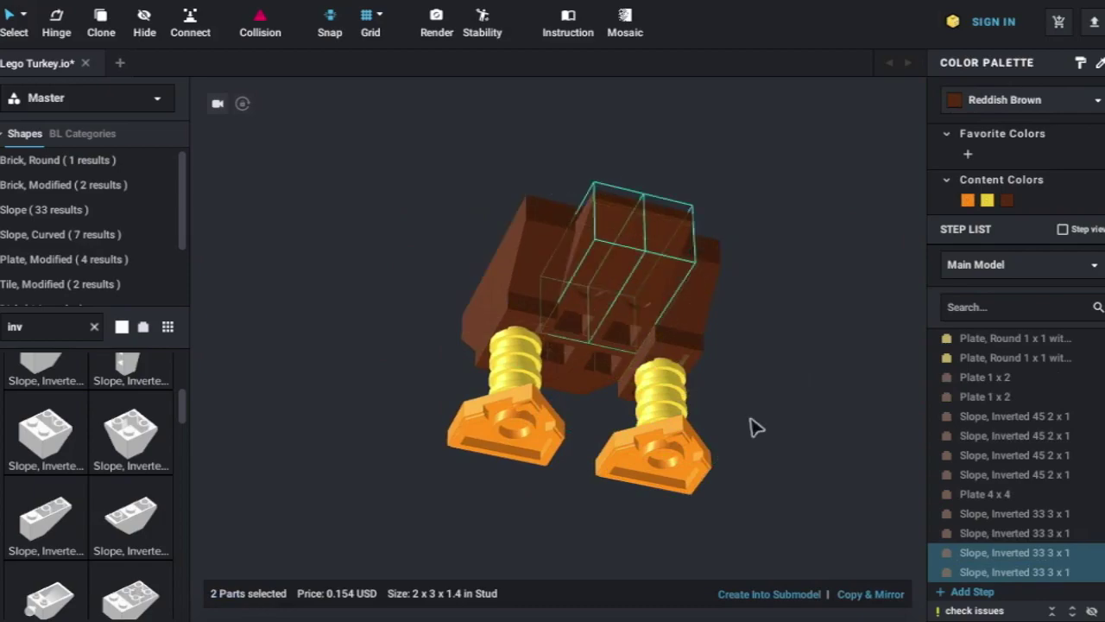
left_click(756, 427)
mouse_move(756, 426)
right_mouse_down()
mouse_move(769, 469)
mouse_move(851, 498)
mouse_move(691, 464)
right_mouse_up()
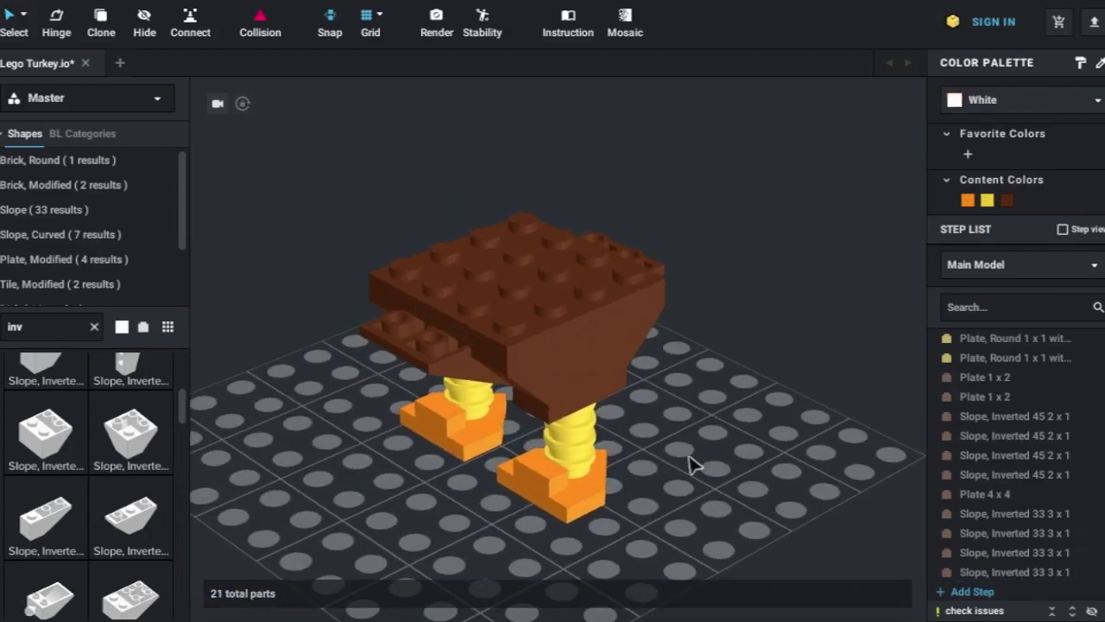
left_click(28, 261)
Add a Reddish Brown Plate 1x2 at the body's top right.
left_click(94, 326)
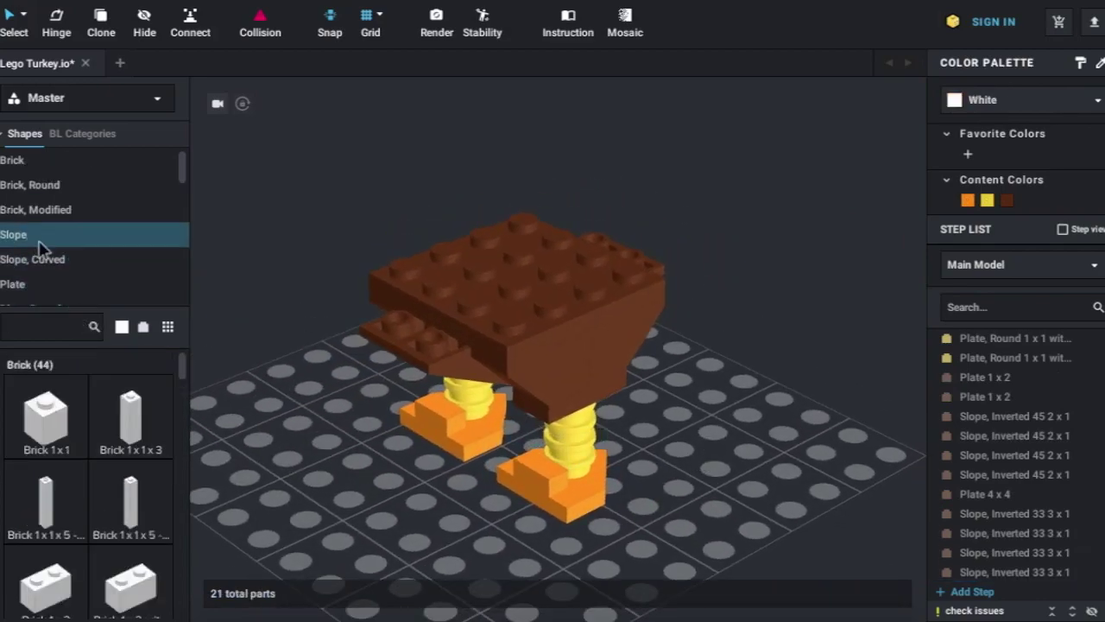
left_click(13, 284)
left_click_drag(130, 421, 404, 331)
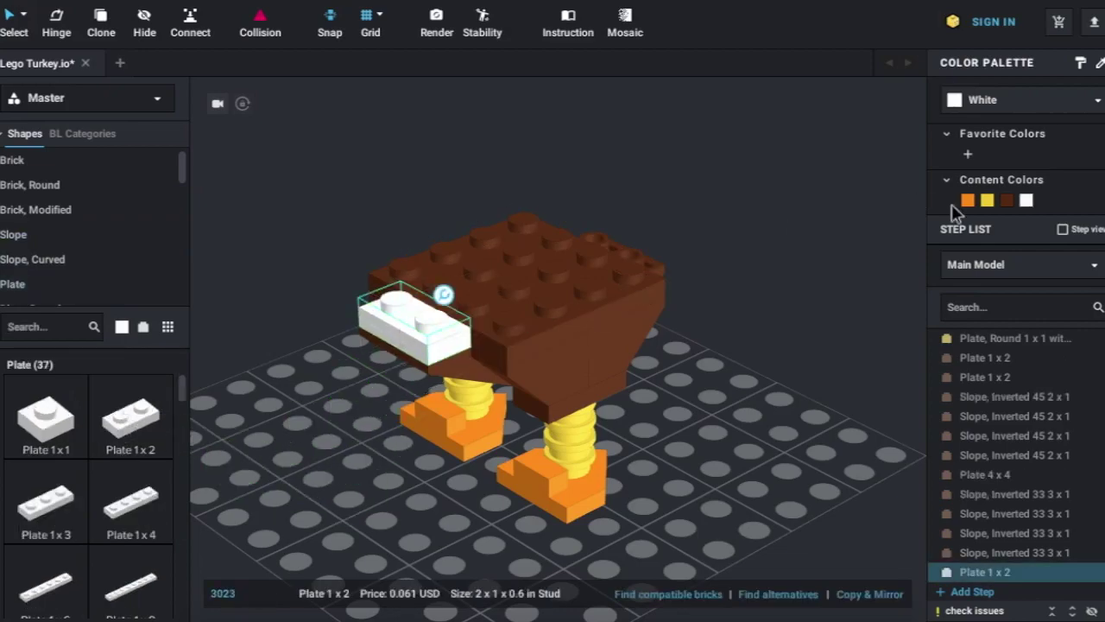
left_click(1006, 200)
scroll(794, 343, "up", 2)
left_click_drag(289, 406, 512, 319)
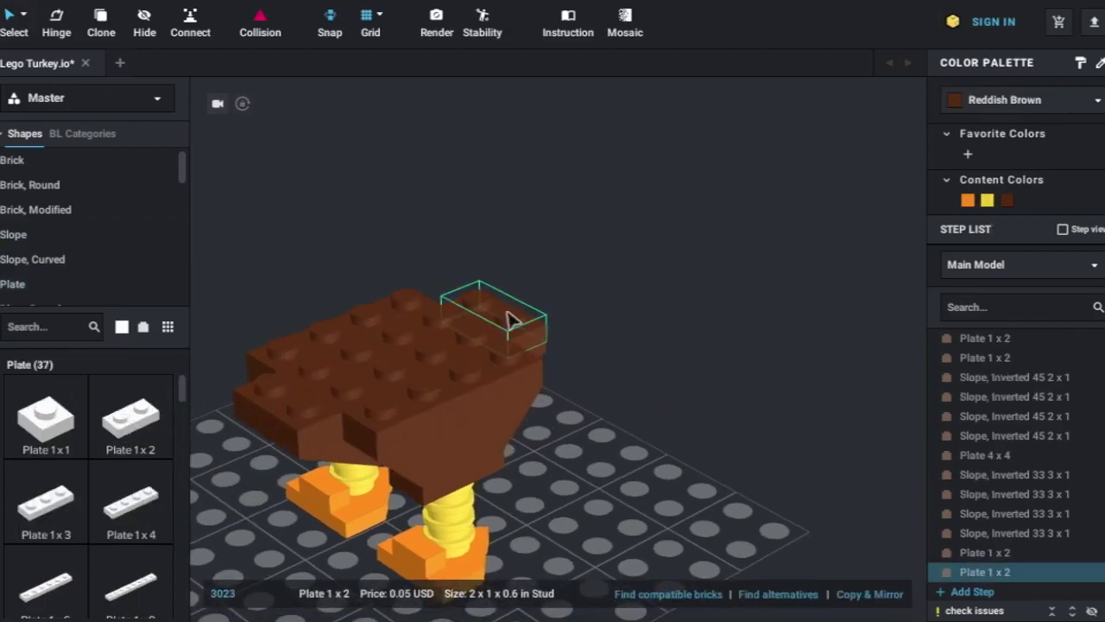
left_click(604, 389)
right_click_drag(568, 452, 652, 522)
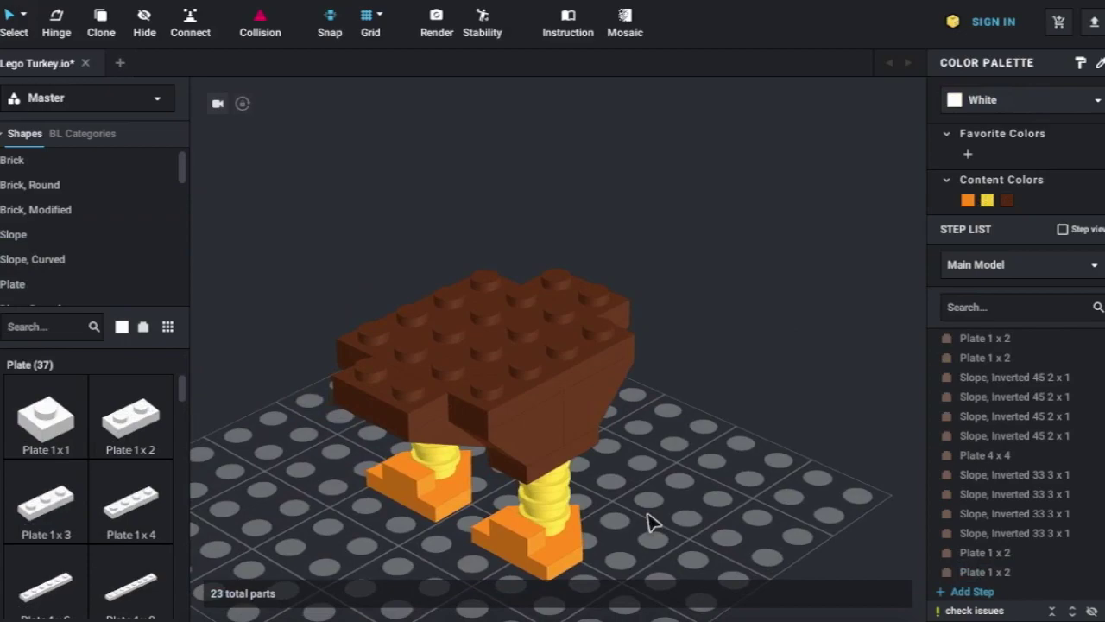
Add a Reddish Brown Brick 2x6 onto the turkey body.
left_click(21, 160)
scroll(129, 458, "down", 2)
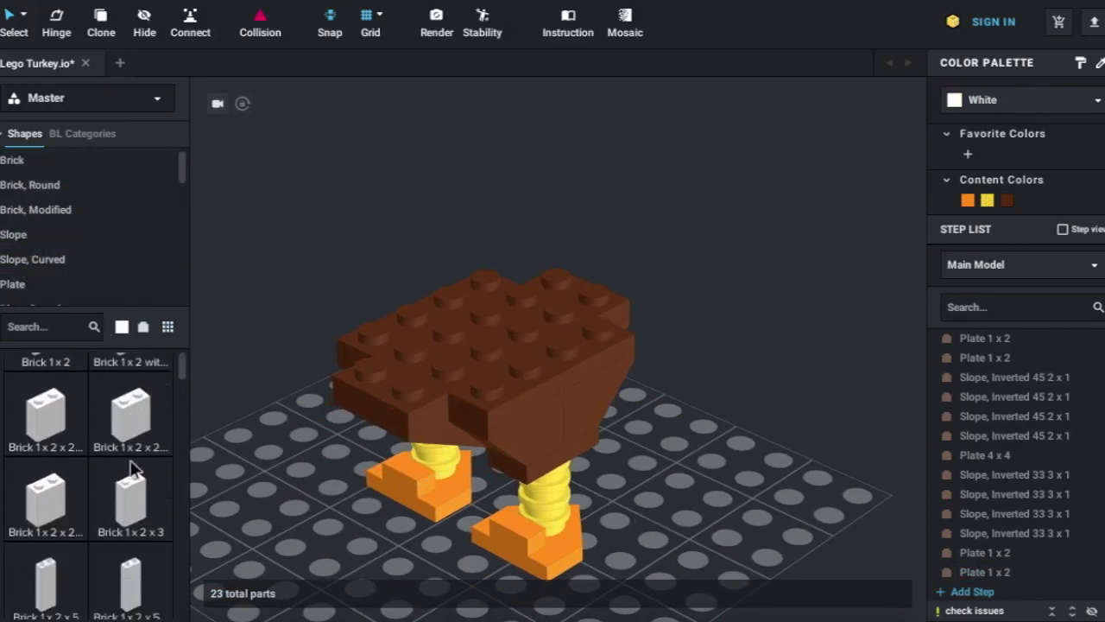
scroll(131, 467, "down", 3)
left_click_drag(123, 486, 474, 294)
left_click(1007, 200)
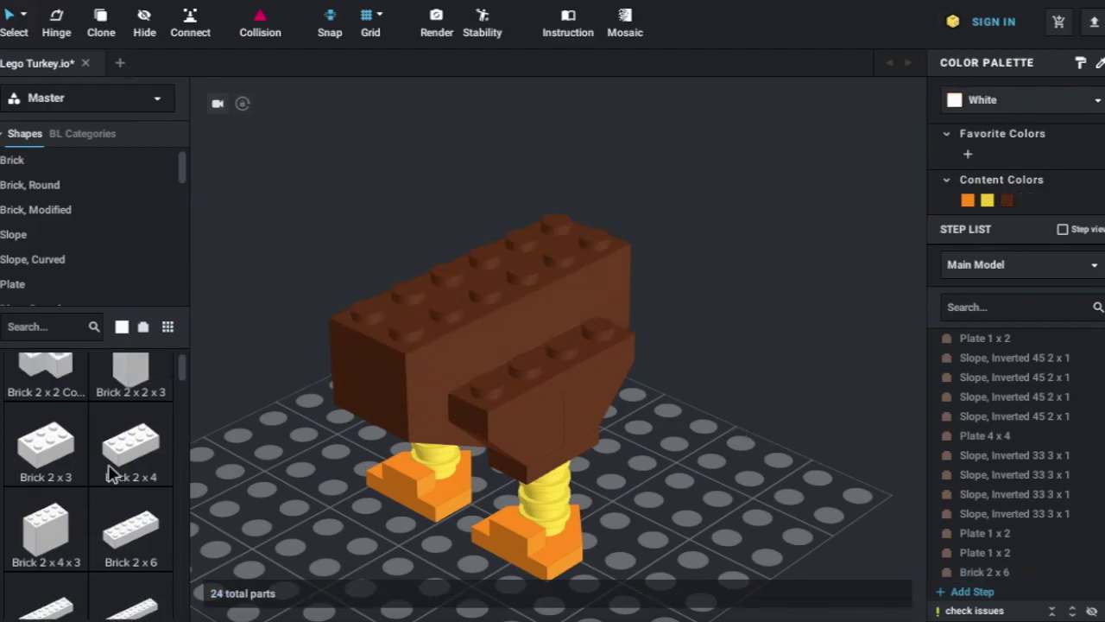
scroll(78, 483, "up", 2)
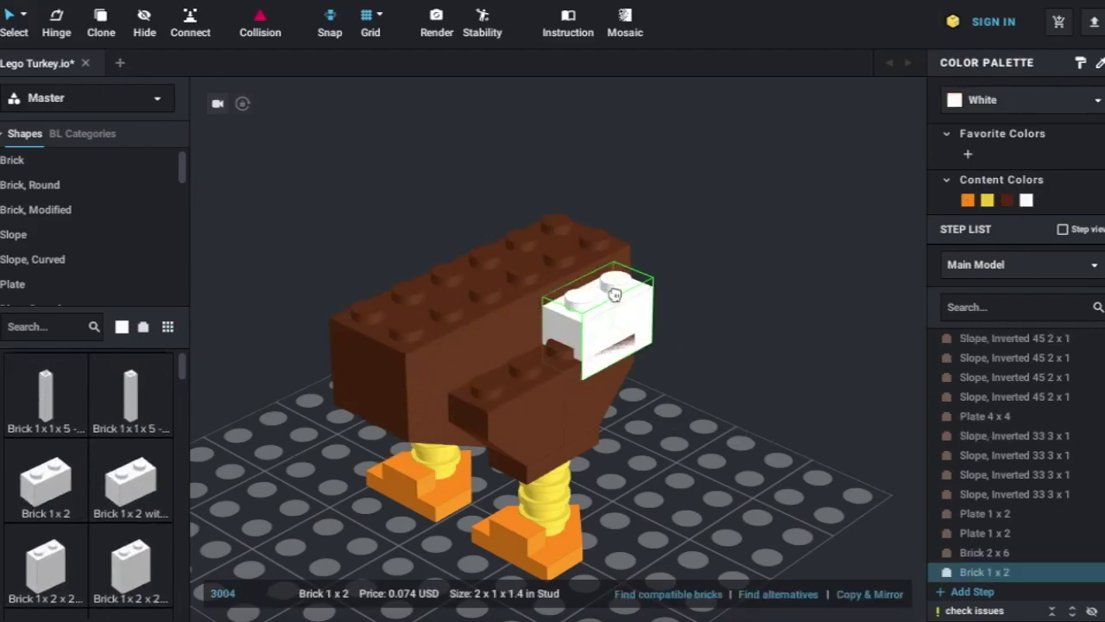
Add two Reddish Brown Brick 1x2 pieces to the body's front.
left_click_drag(49, 491, 616, 289)
left_click(1007, 200)
left_click(895, 365)
right_click_drag(895, 365, 577, 395)
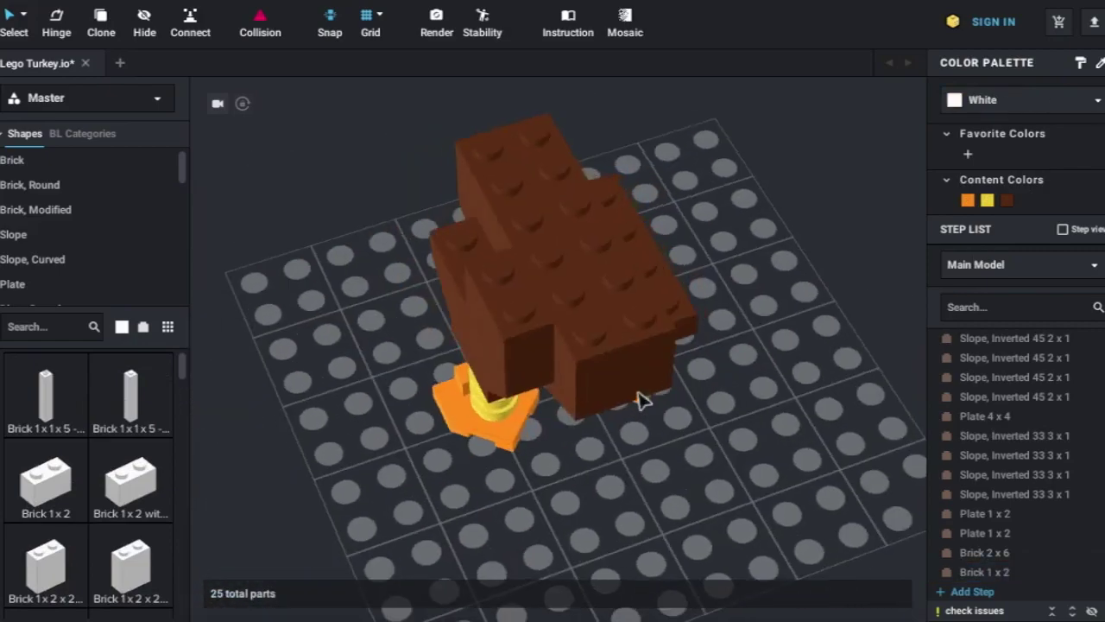
left_click(654, 365)
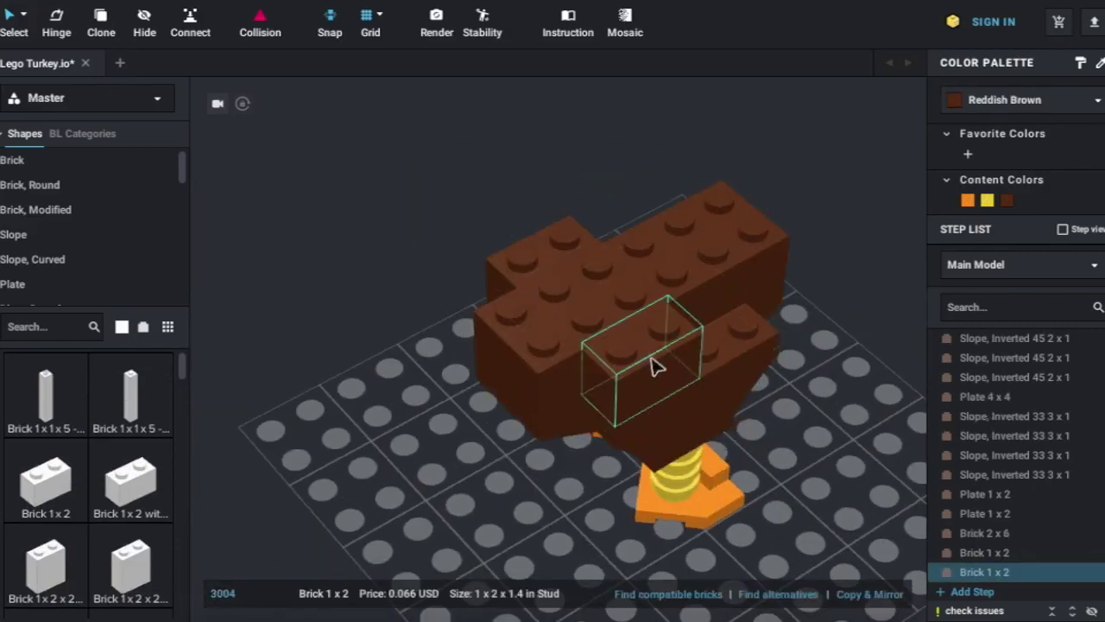
left_click(463, 503)
right_click_drag(464, 503, 639, 498)
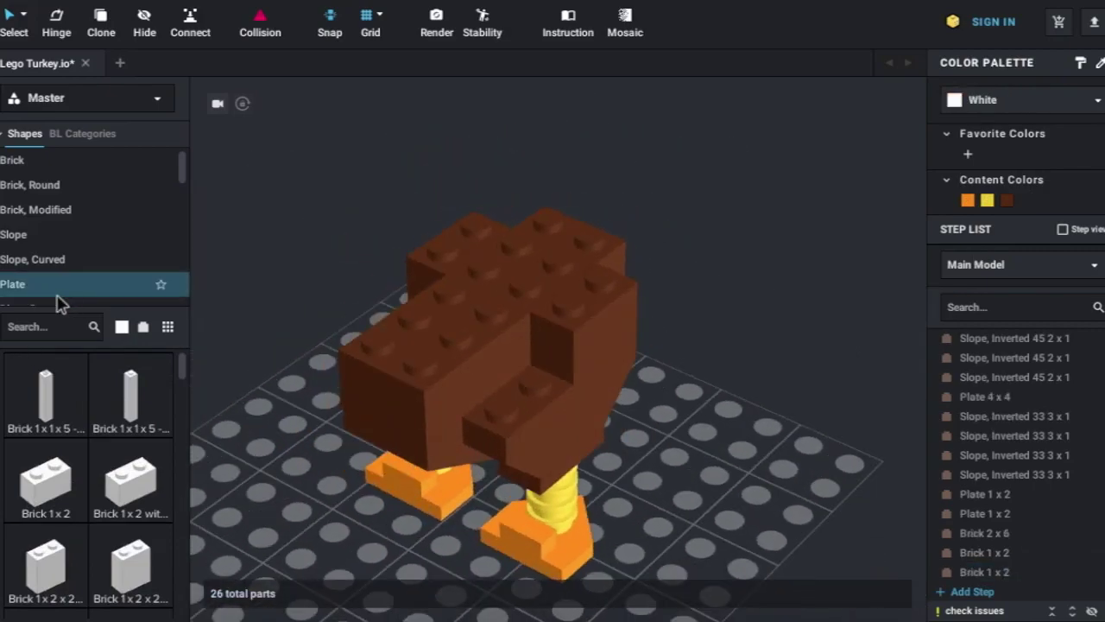
Attach a Reddish Brown Brick Modified 1x2 with clip on each side as wings.
left_click(39, 209)
scroll(98, 470, "up", 1)
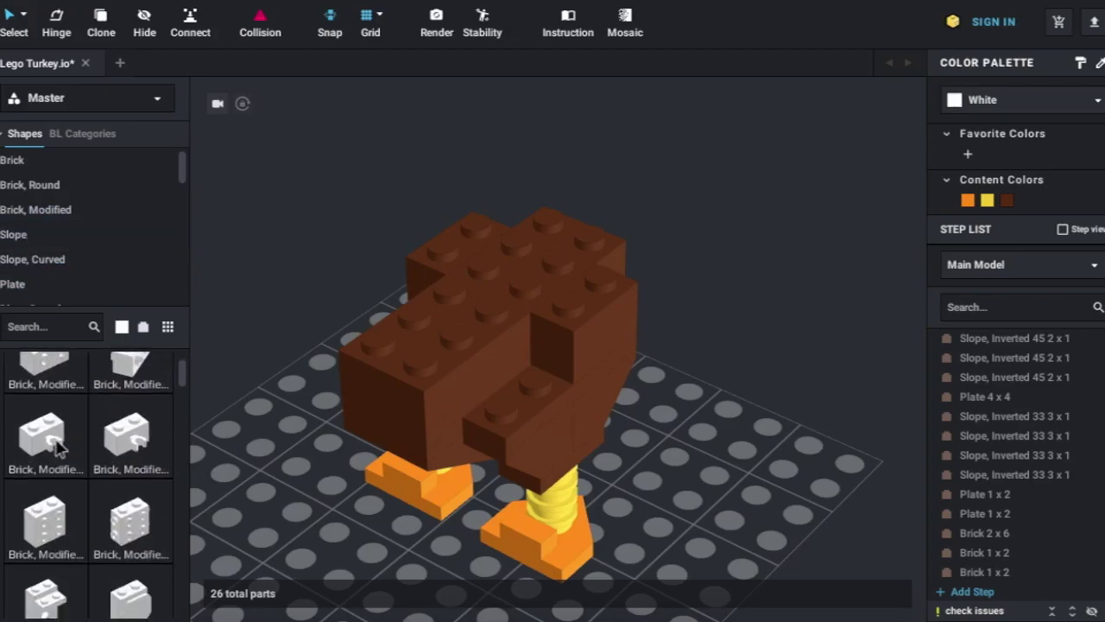
left_click_drag(51, 442, 516, 385)
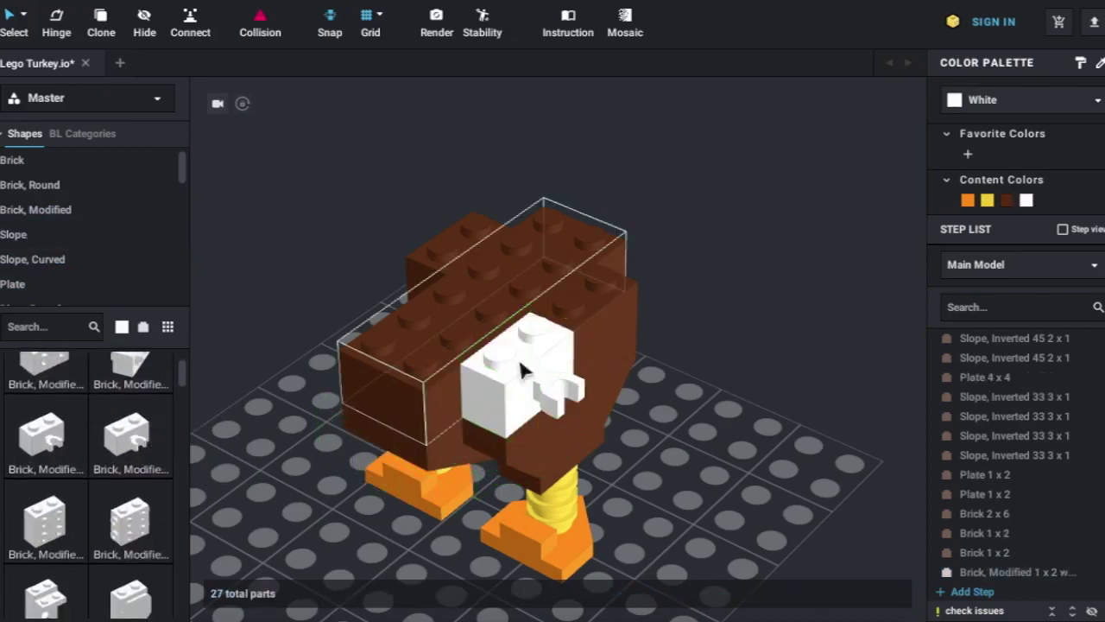
left_click(523, 370)
left_click(1007, 202)
left_click(695, 464)
right_click_drag(696, 463, 601, 389)
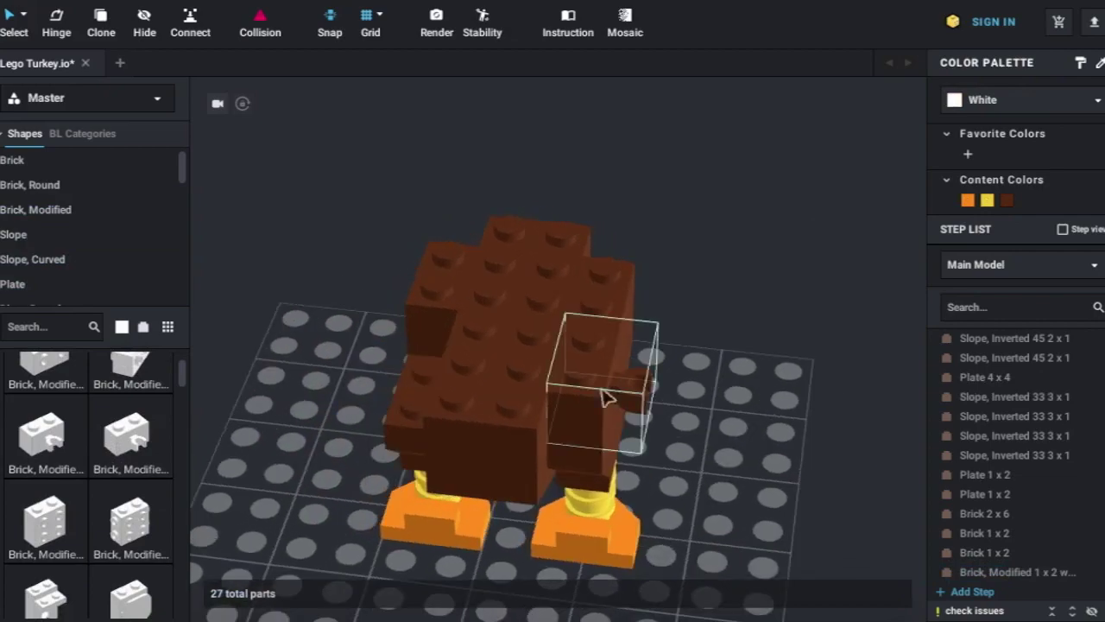
left_click(601, 390)
mouse_move(649, 350)
left_mouse_down()
mouse_move(700, 388)
mouse_move(426, 385)
left_mouse_up()
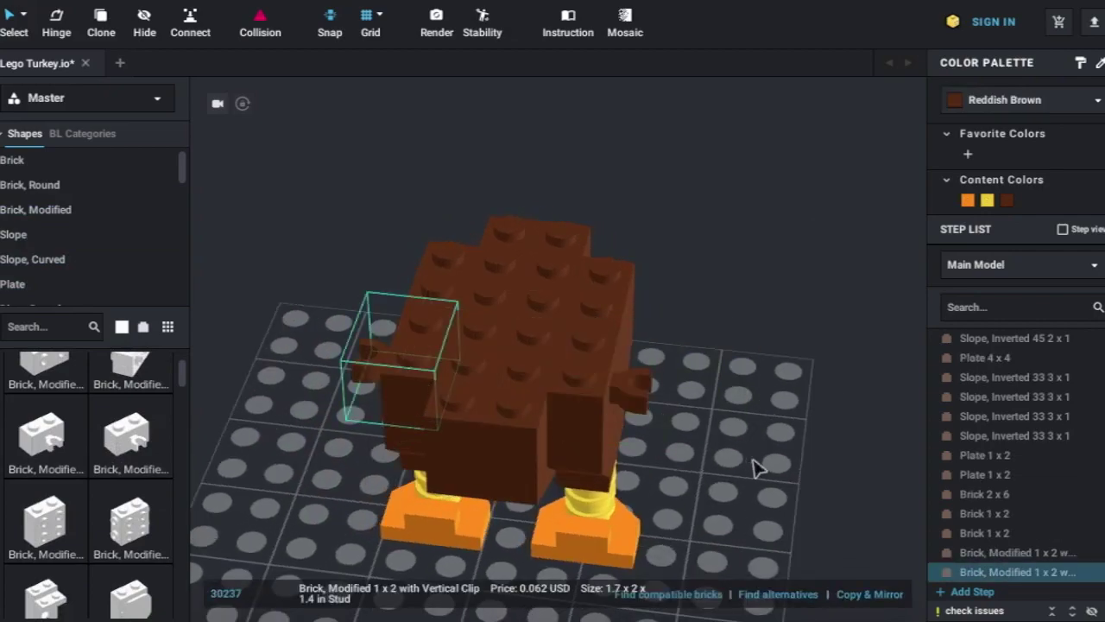
left_click(757, 464)
mouse_move(757, 463)
right_mouse_down()
mouse_move(725, 483)
mouse_move(710, 384)
right_mouse_up()
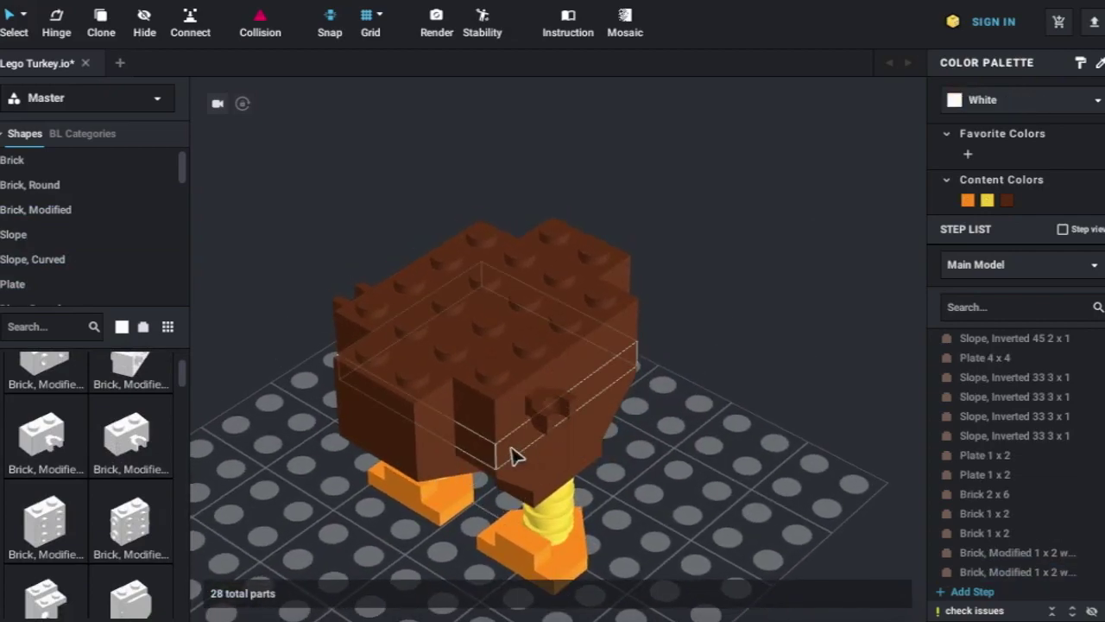
Top the body with a Plate 4x4 and a brown Plate 1x2.
left_click(501, 303)
left_click(685, 423)
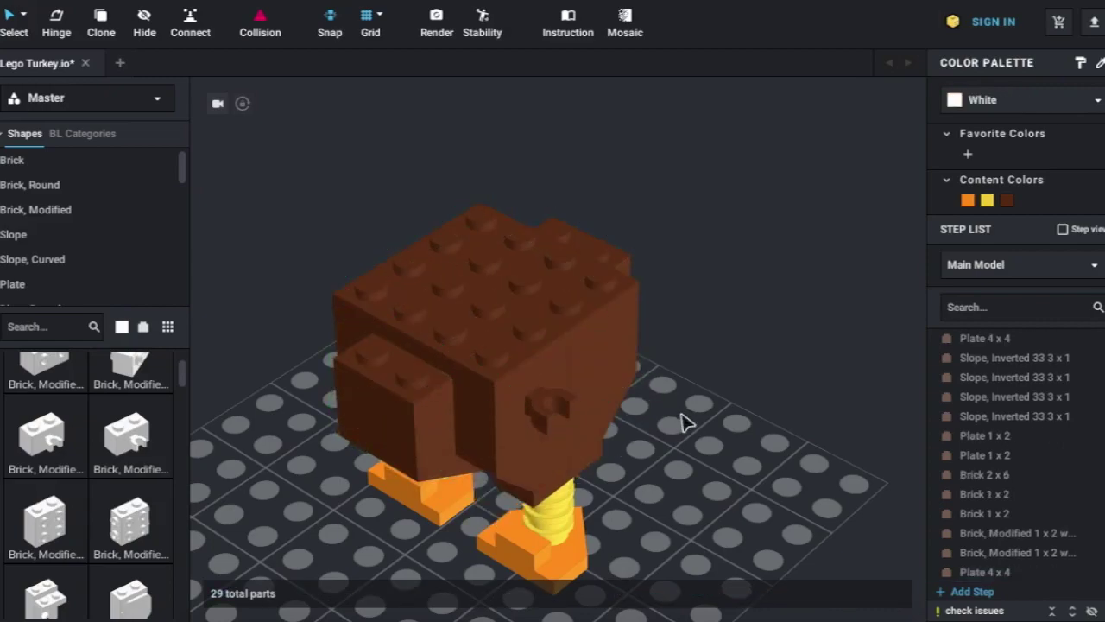
right_click_drag(699, 456, 691, 449)
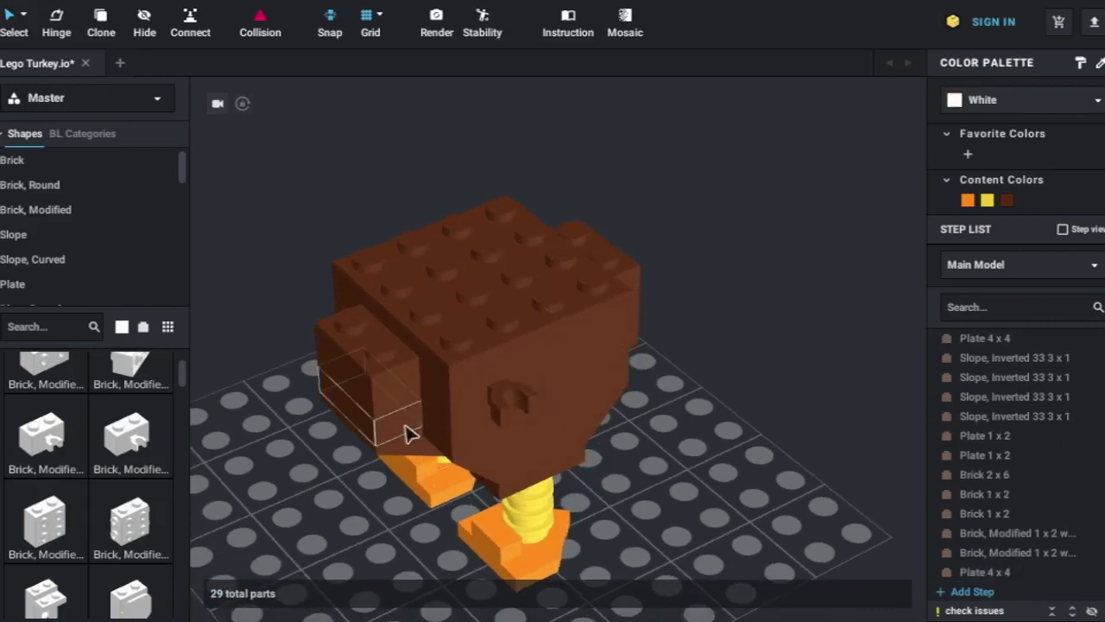
left_click(455, 285)
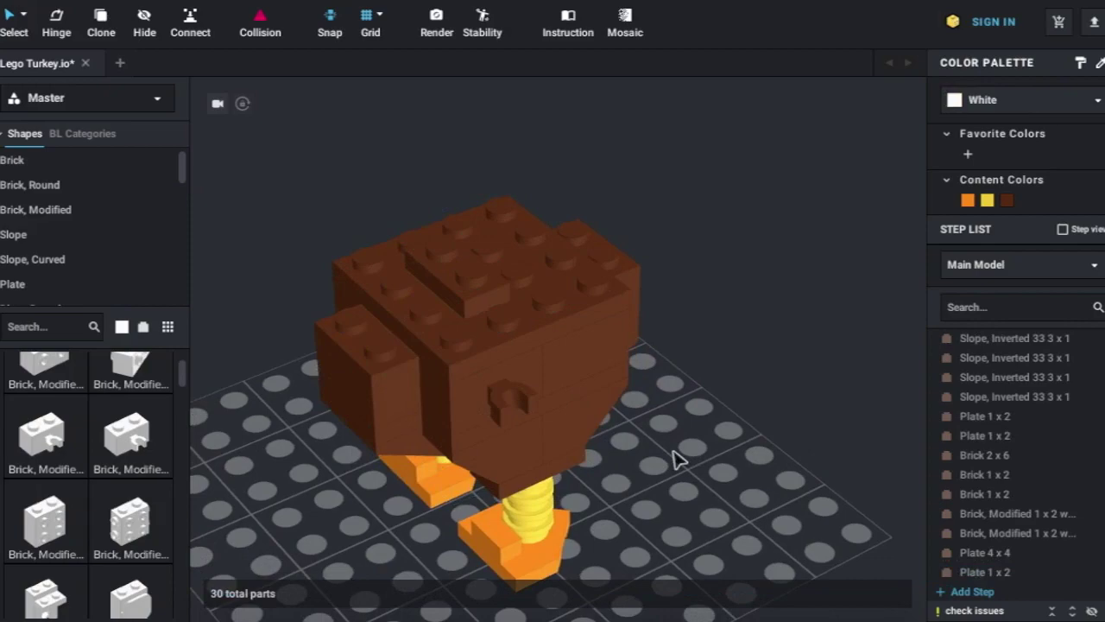
Stand a reddish-brown Brick 1x2 on the body as the neck.
left_click(18, 161)
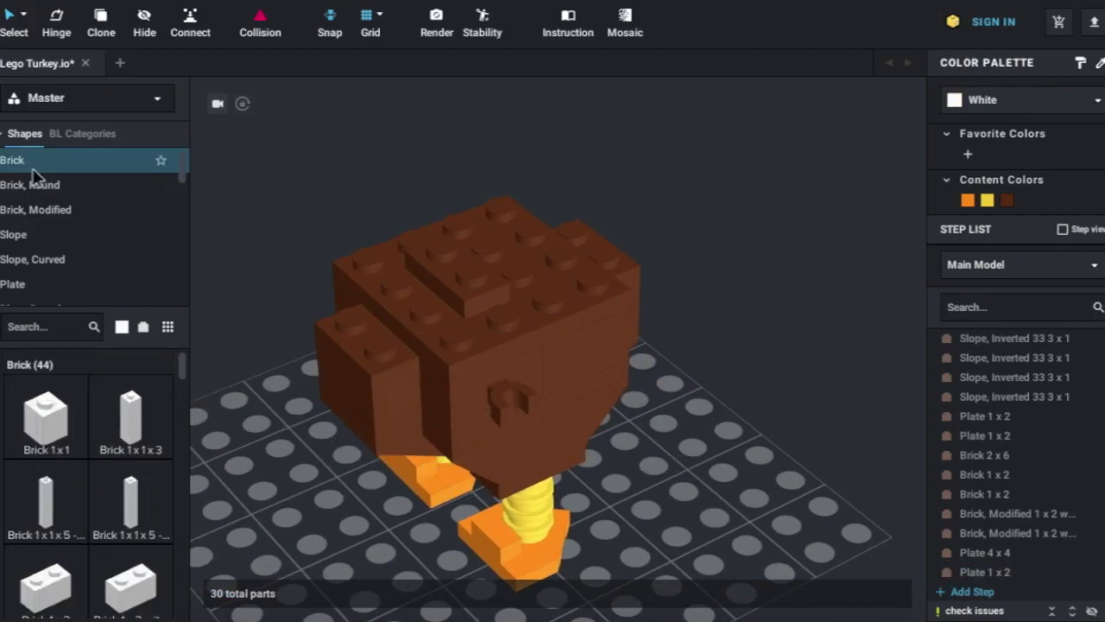
scroll(94, 518, "down", 3)
left_click_drag(45, 427, 581, 233)
left_click(1006, 200)
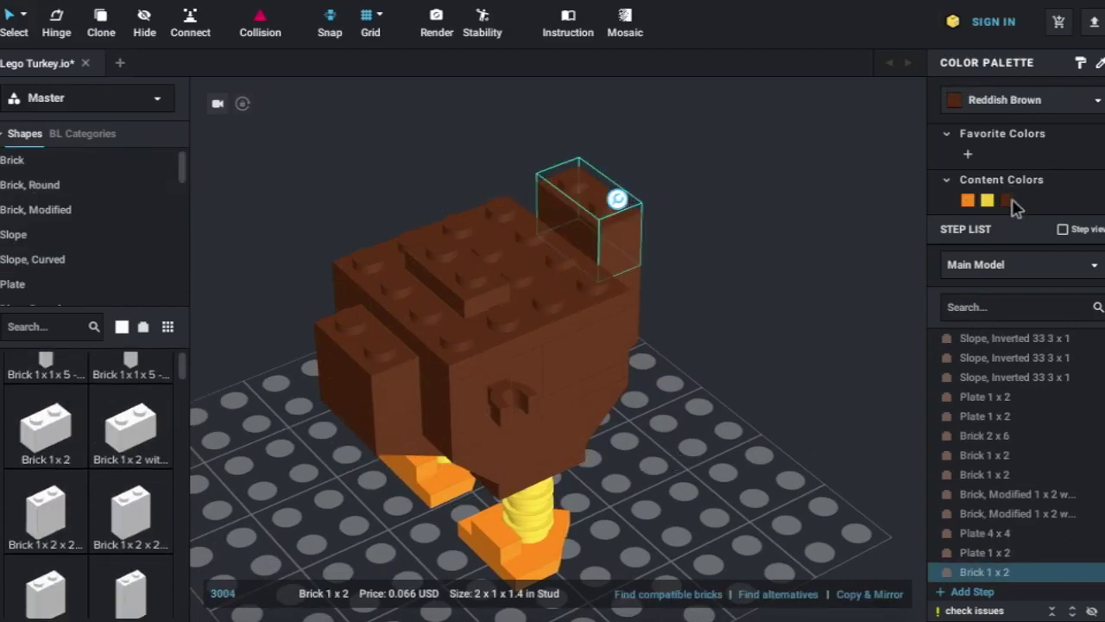
left_click(751, 458)
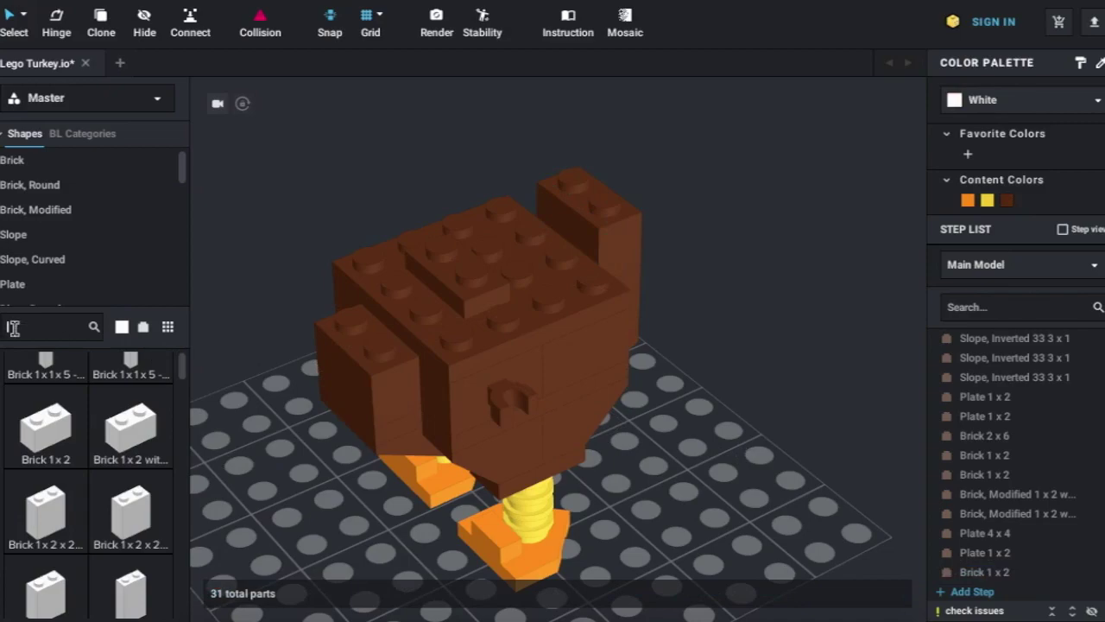
Add a reddish-brown towball plate (part 14417) to the turkey.
type("14417")
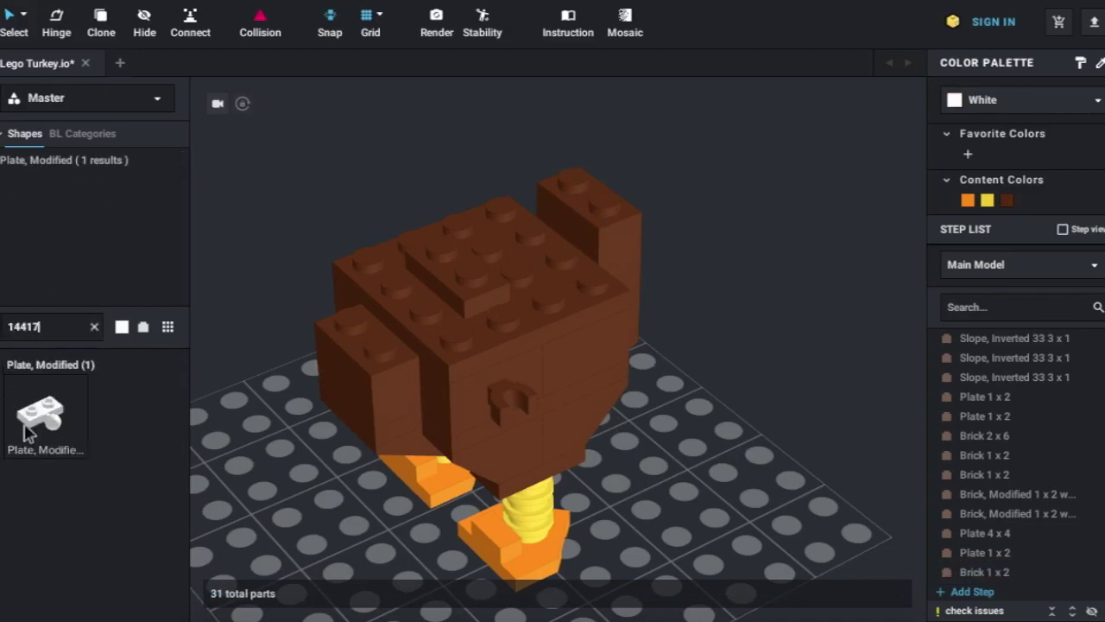
mouse_move(40, 413)
left_mouse_down()
mouse_move(691, 325)
mouse_move(637, 164)
left_mouse_up()
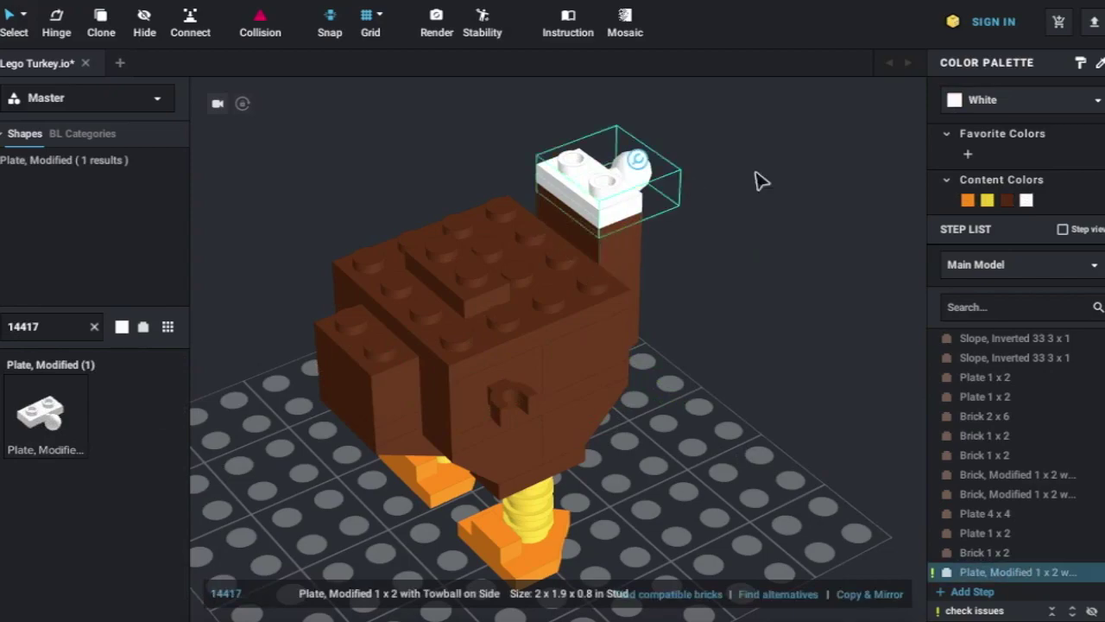
left_click(1006, 199)
left_click(691, 481)
right_click_drag(691, 481, 748, 455)
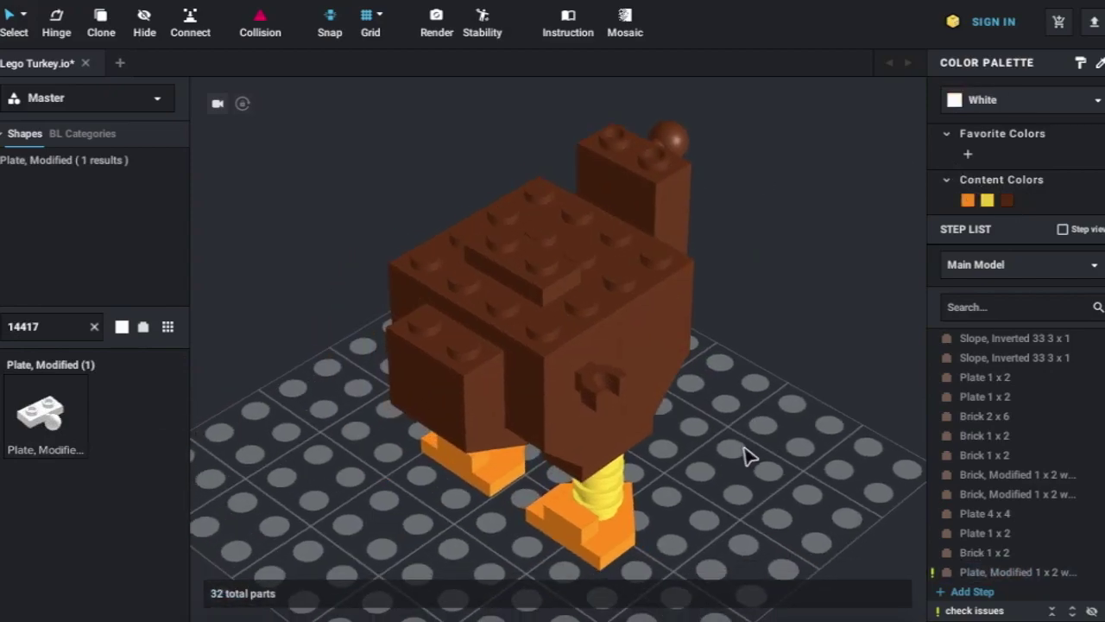
Place reddish-brown Slope 30 pieces on the turkey body.
left_click(94, 326)
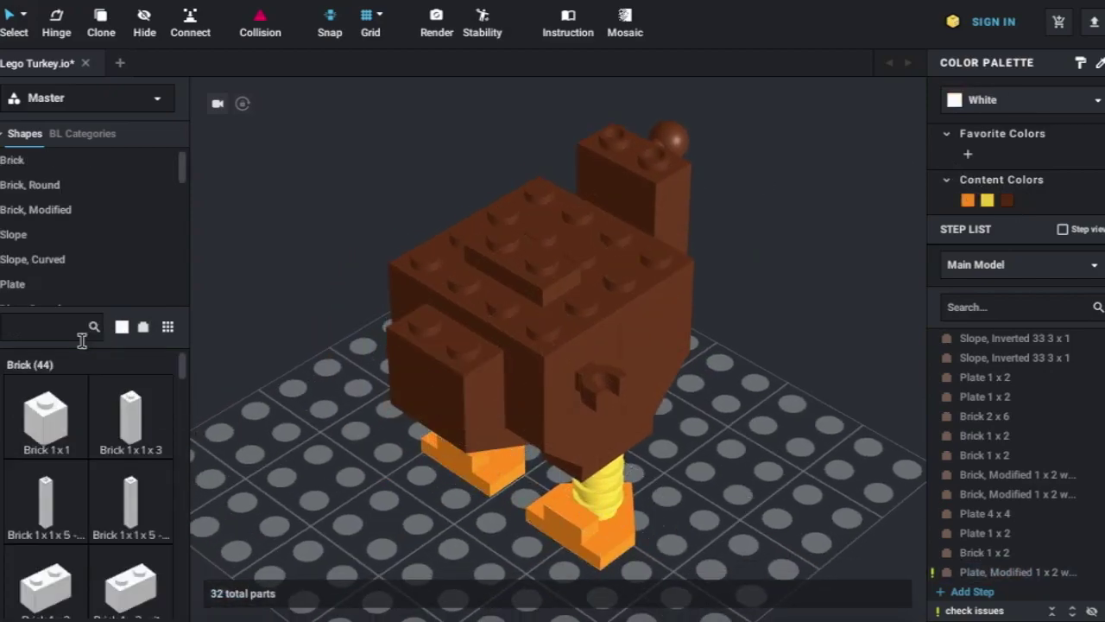
left_click(13, 234)
left_click_drag(51, 423, 423, 266)
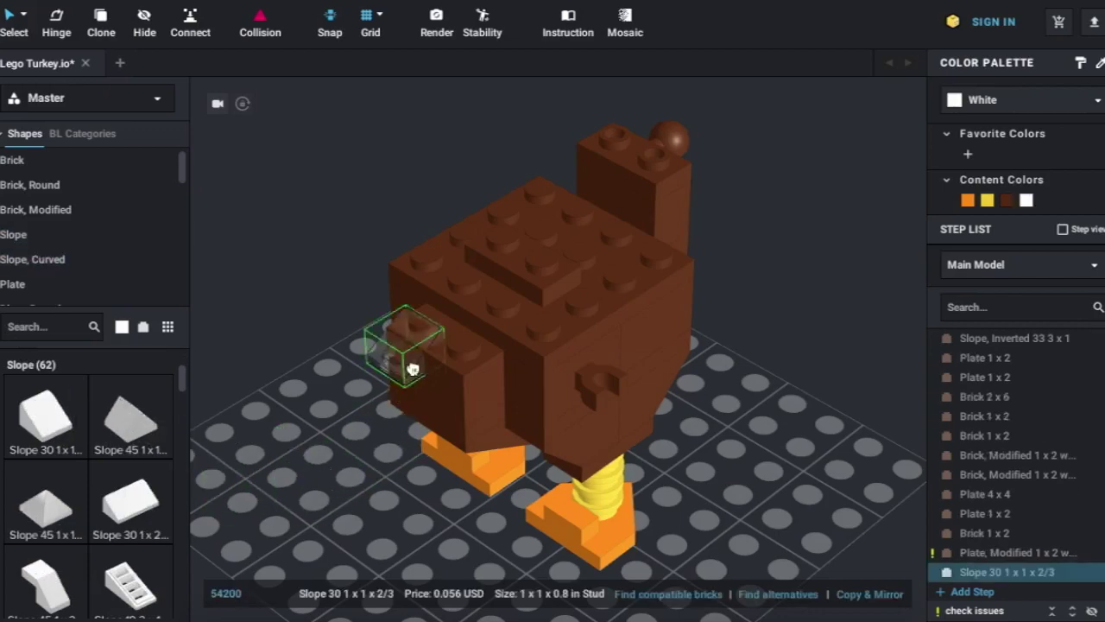
left_click(1007, 200)
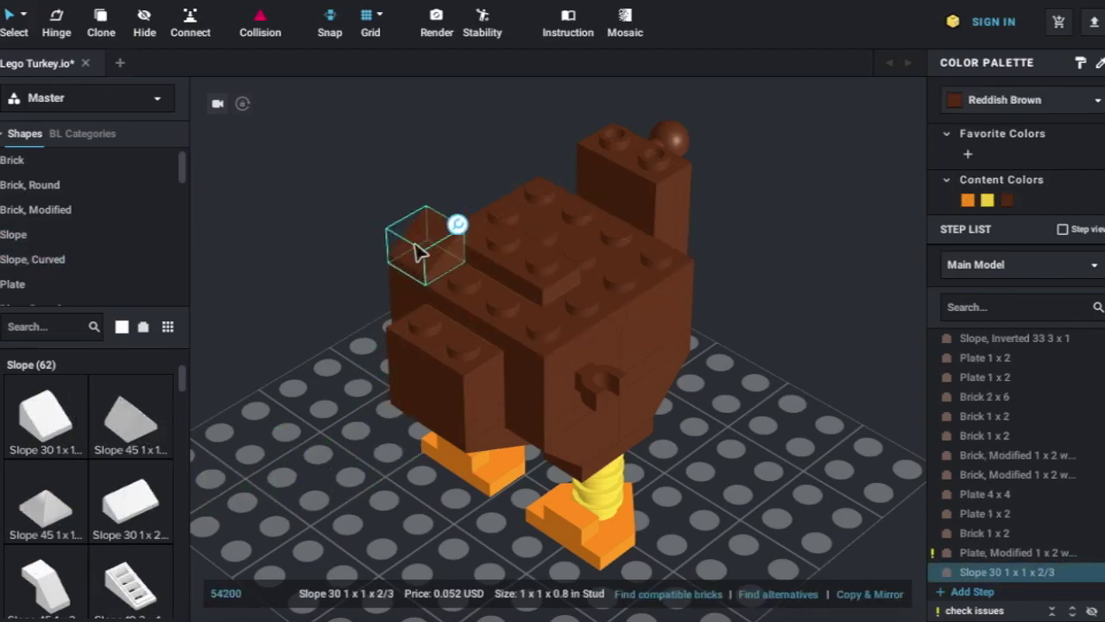
left_click_drag(457, 228, 538, 314)
mouse_move(109, 500)
left_mouse_down()
mouse_move(259, 449)
mouse_move(455, 339)
mouse_move(633, 153)
left_mouse_up()
left_click(1004, 200)
Position copies of the Slope 30 near the head and on the body's top-left.
mouse_move(634, 153)
right_mouse_down()
mouse_move(765, 444)
mouse_move(432, 310)
right_mouse_up()
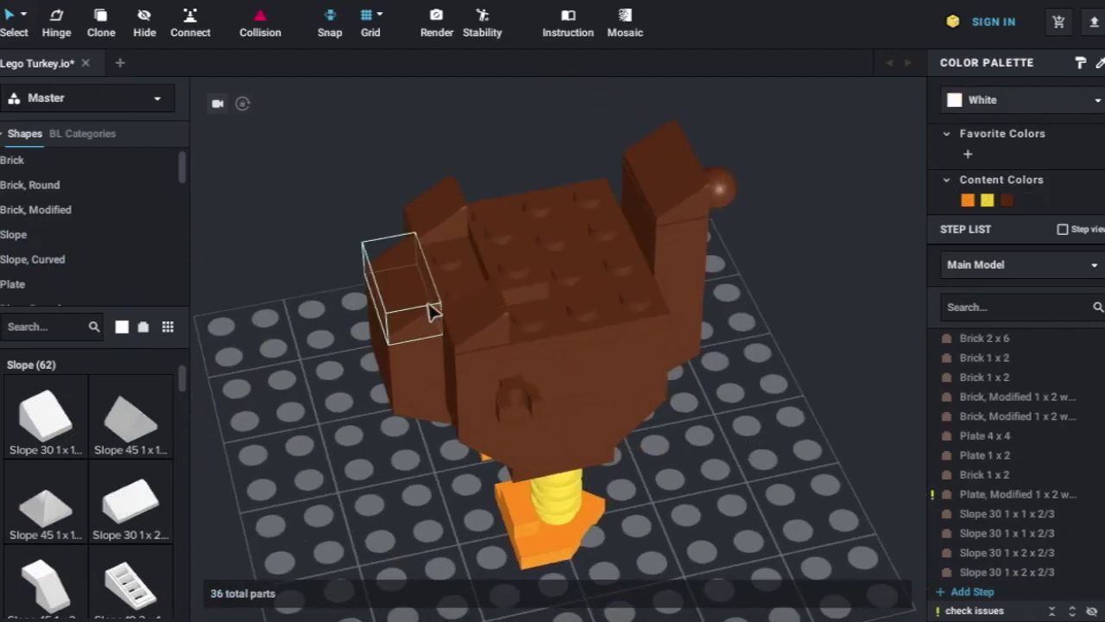
left_click(431, 310)
left_click_drag(419, 308, 572, 309, "alt")
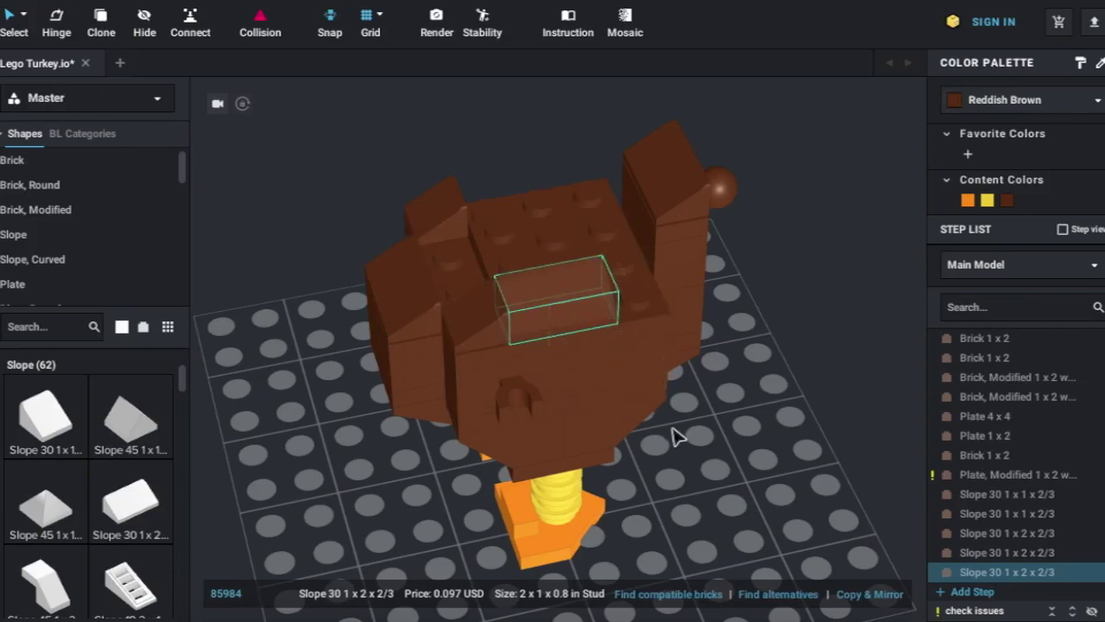
right_click_drag(676, 436, 740, 456)
left_click_drag(629, 251, 472, 251)
right_click_drag(739, 407, 346, 460)
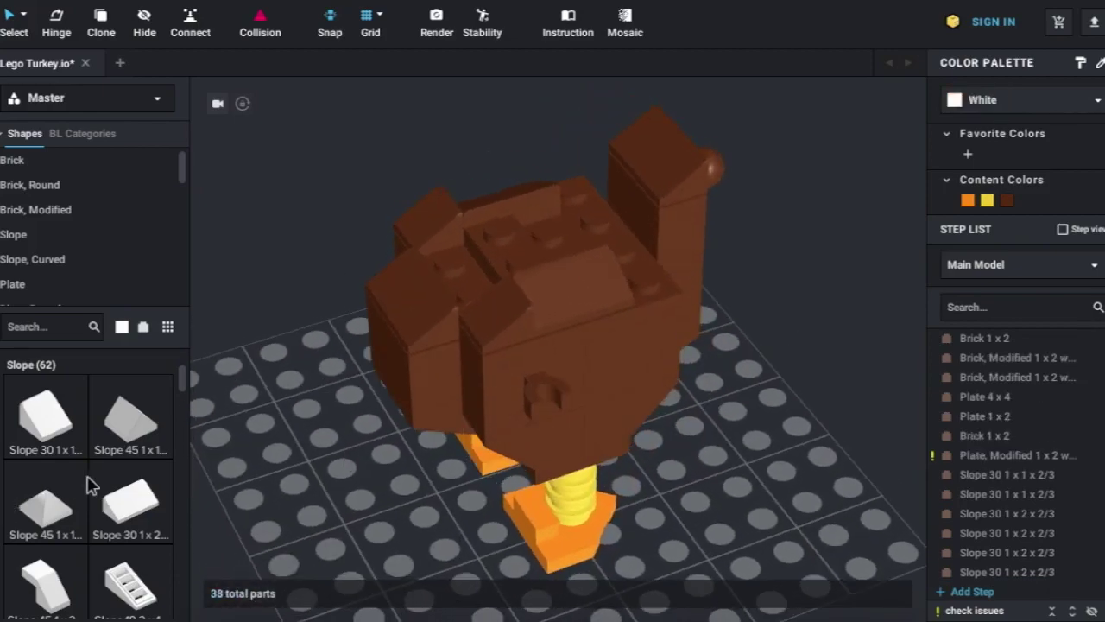
Add two sideways reddish-brown Slope 45 2x1 pieces side by side on top.
scroll(91, 486, "down", 5)
left_click_drag(92, 486, 658, 244)
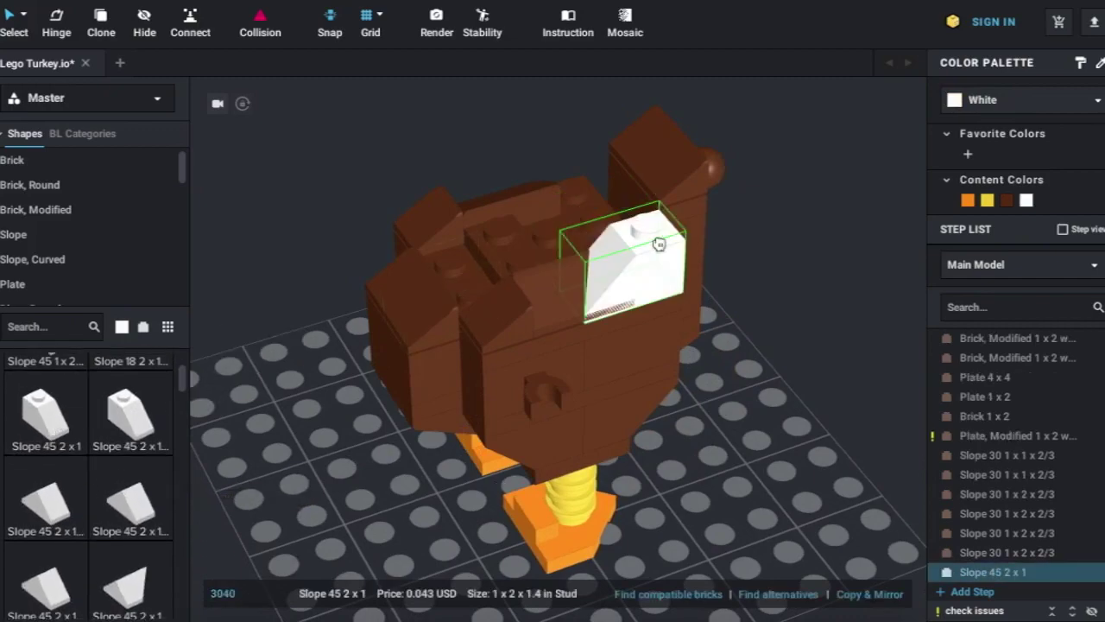
key("Right")
right_click_drag(643, 441, 726, 442)
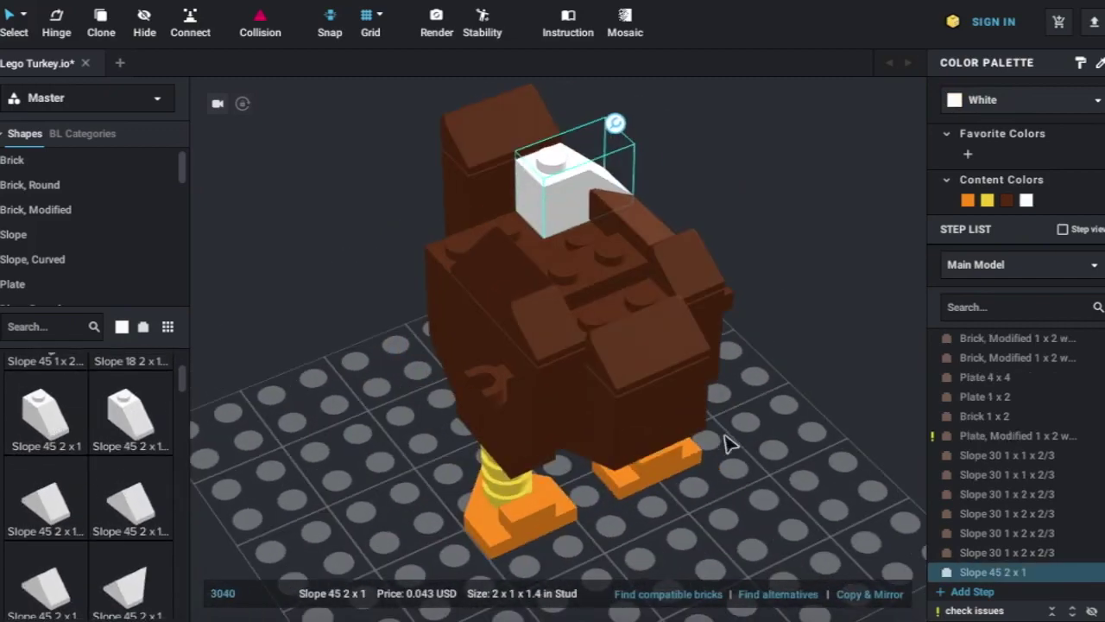
left_click(1006, 201)
left_click(866, 594)
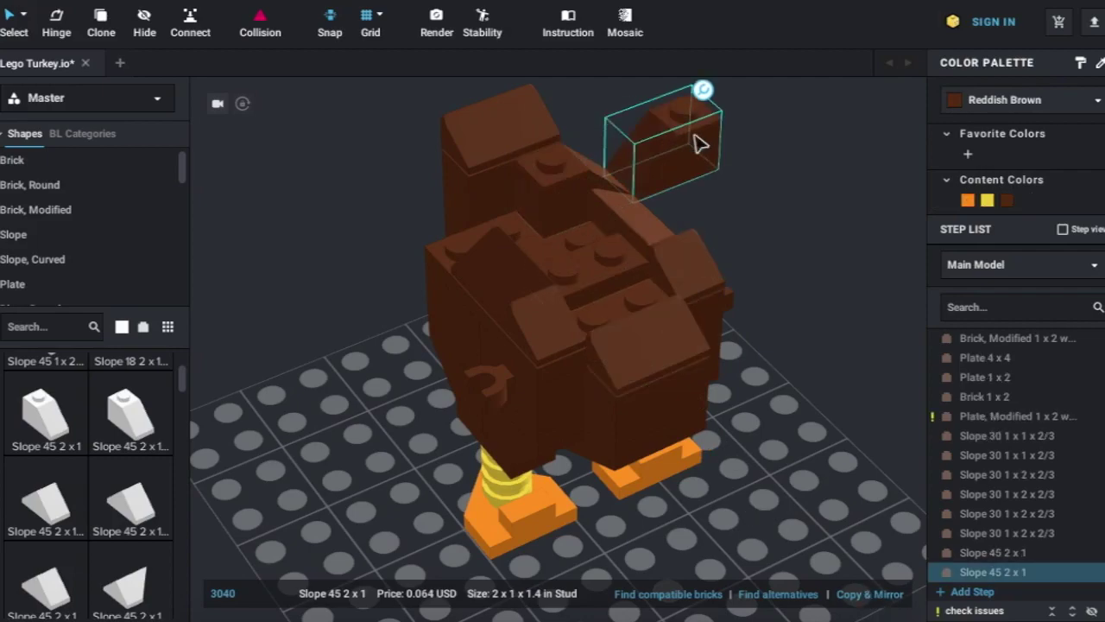
left_click(506, 192)
right_click_drag(506, 193, 781, 353)
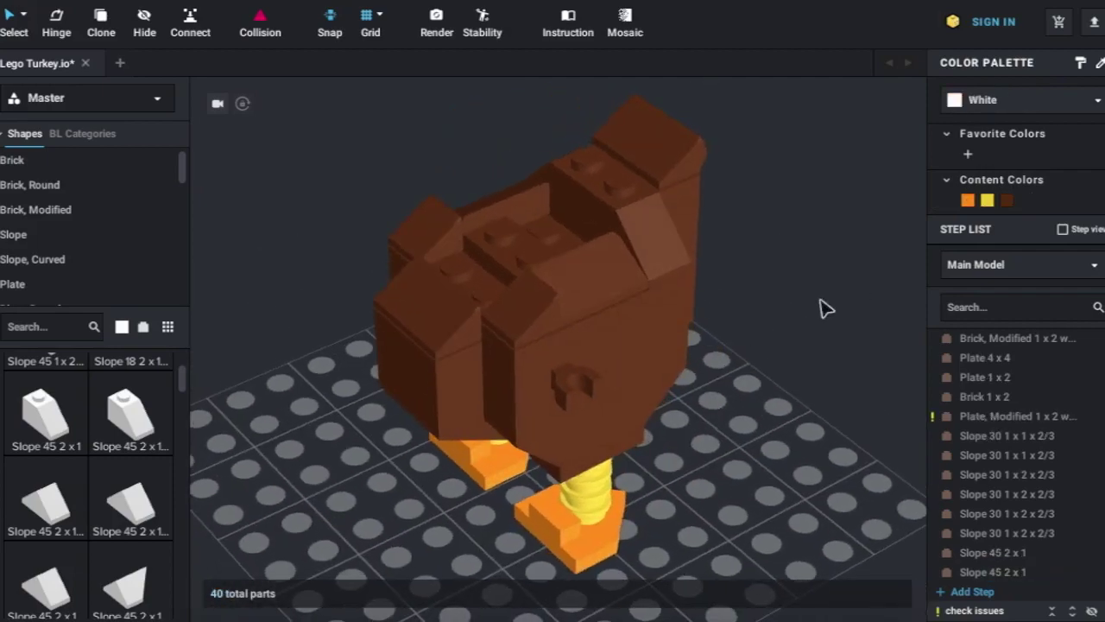
middle_click_drag(821, 308, 787, 328)
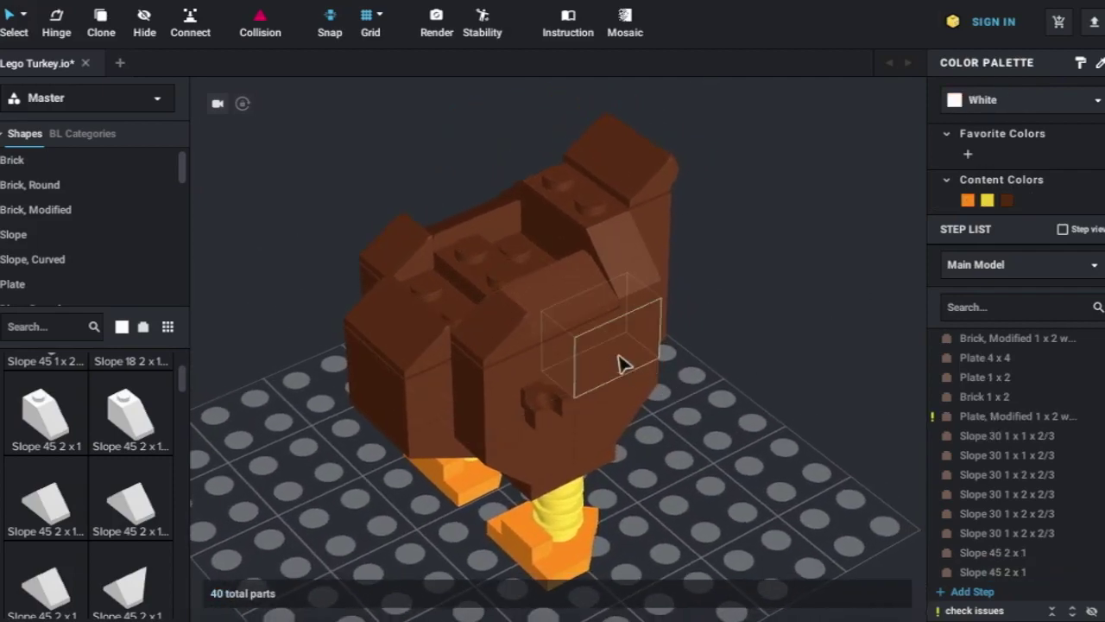
Cap the top of the model with a Brick 1x2.
left_click(544, 242)
left_click(752, 323)
right_click_drag(752, 323, 729, 408)
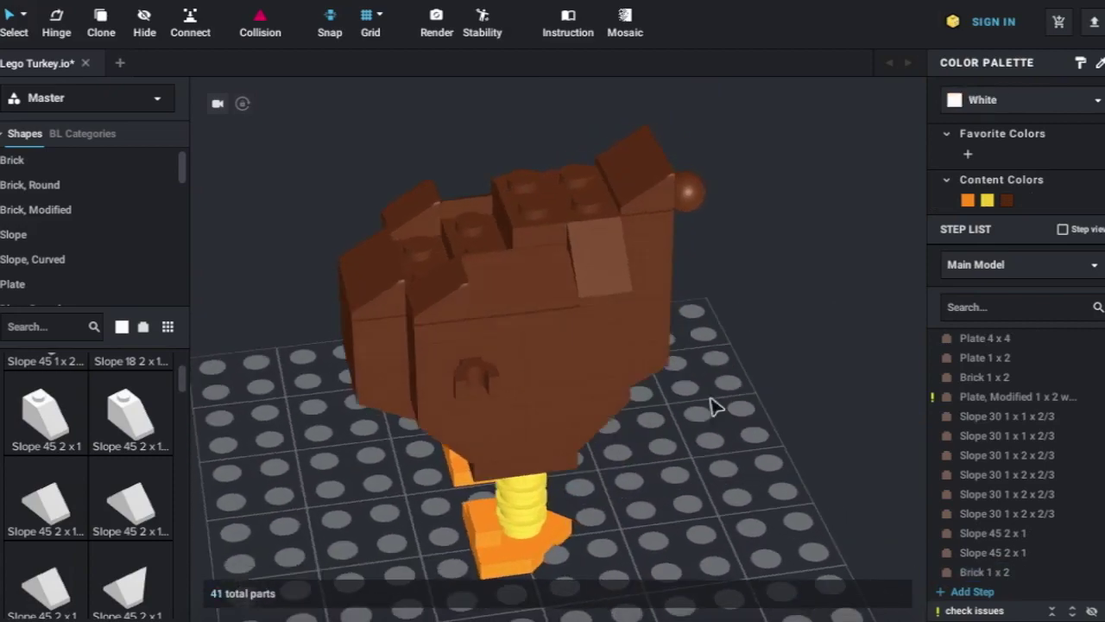
Add two reddish-brown handle plates, one turned upright on the body's side.
left_click(38, 289)
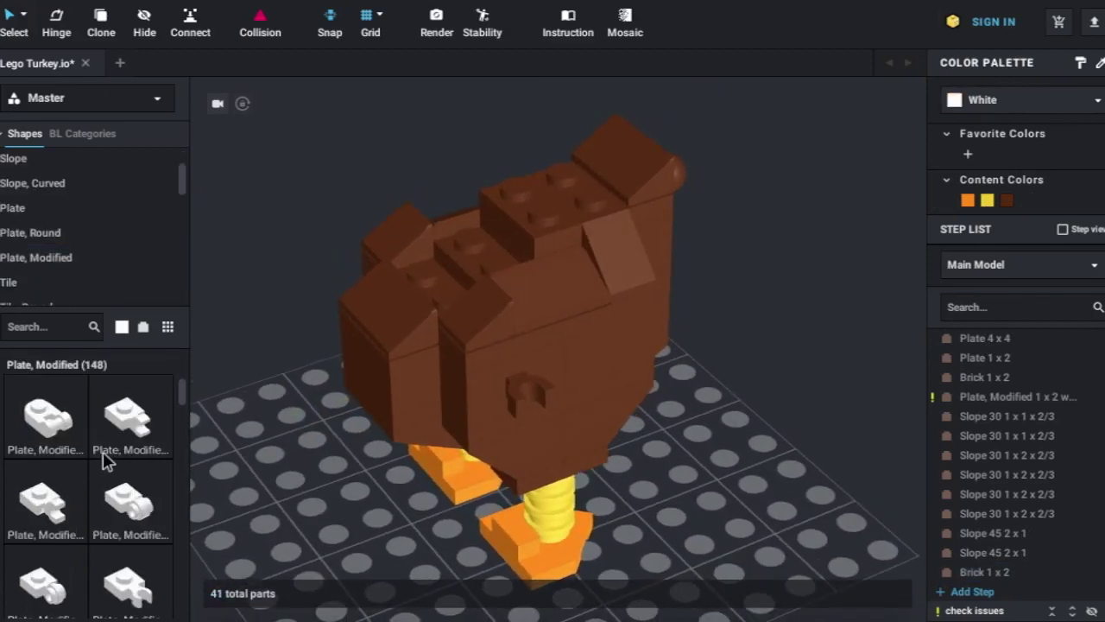
scroll(107, 461, "down", 3)
scroll(107, 467, "down", 1)
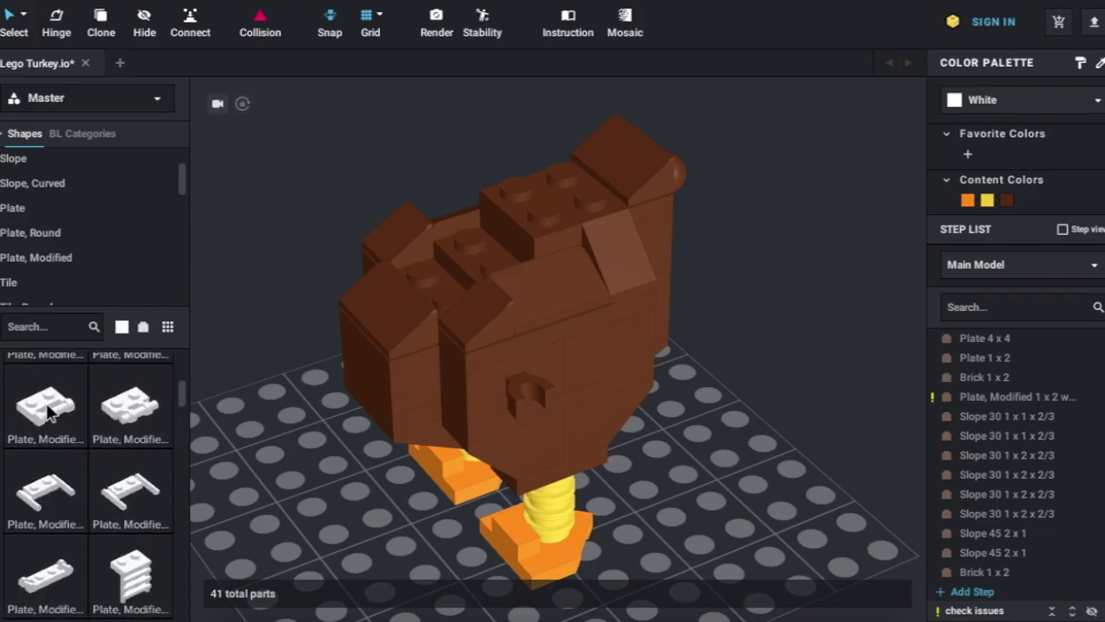
left_click(47, 493)
left_click(471, 246)
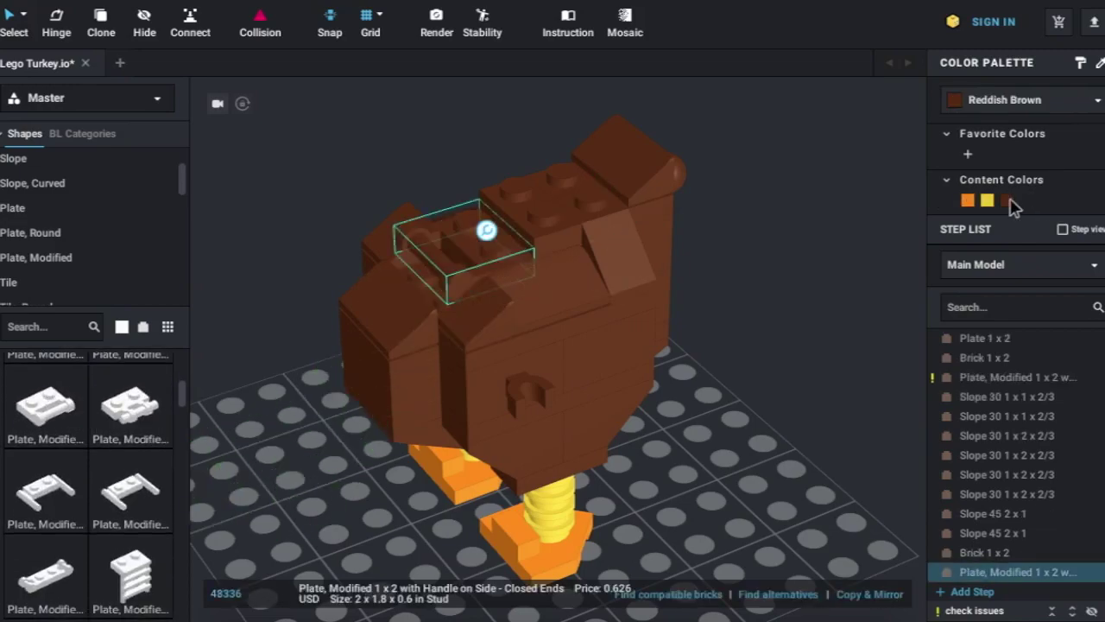
left_click(792, 410)
mouse_move(505, 250)
left_mouse_down()
mouse_move(725, 466)
mouse_move(580, 385)
left_mouse_up()
key("Up")
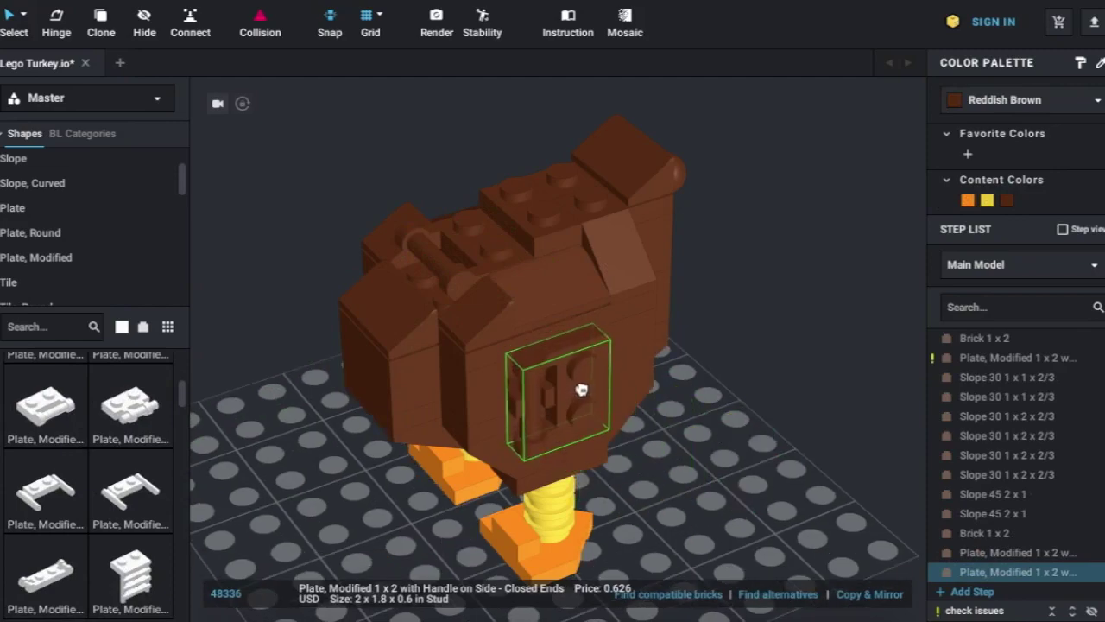
left_click(691, 486)
Stand a Plate 1x2 upright beside the side handle plate.
left_click(37, 209)
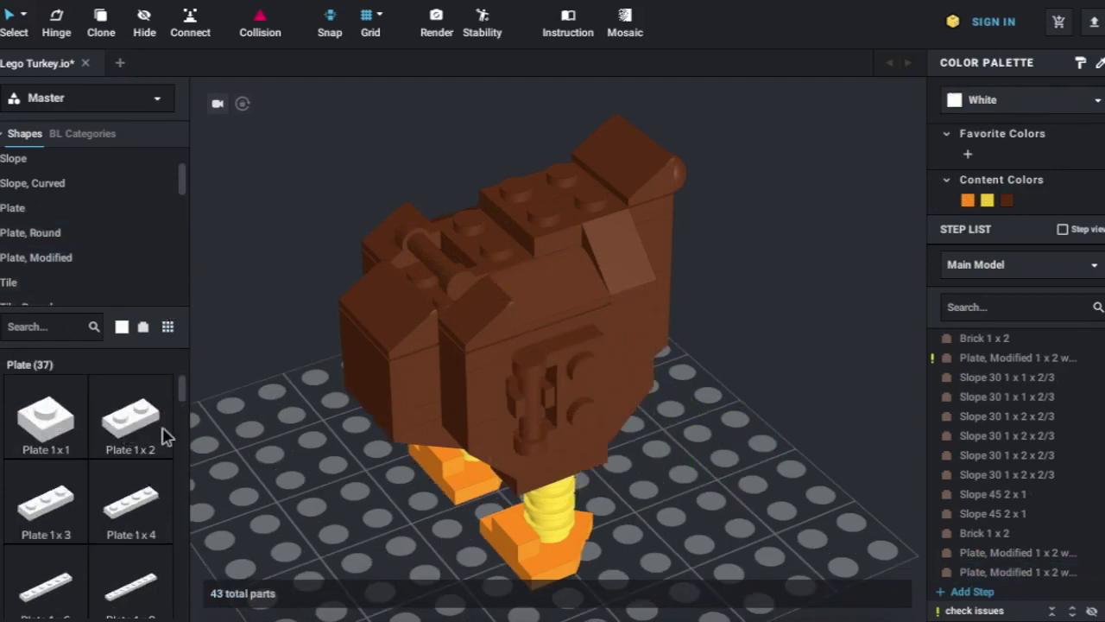
mouse_move(164, 437)
left_mouse_down()
mouse_move(783, 531)
mouse_move(609, 389)
left_mouse_up()
key("Up")
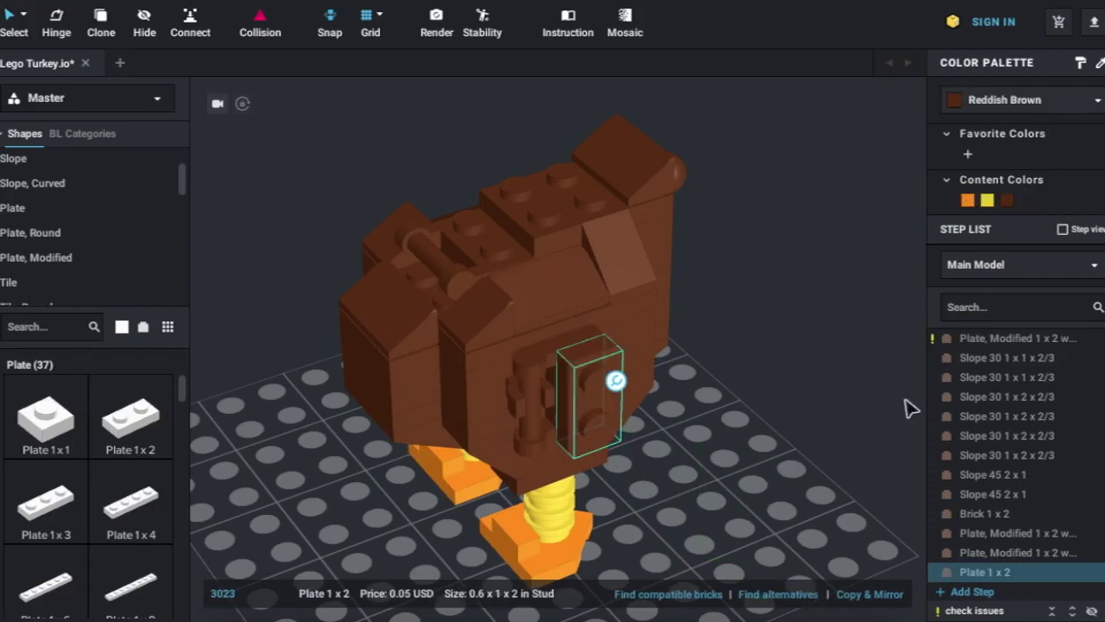
left_click(771, 512)
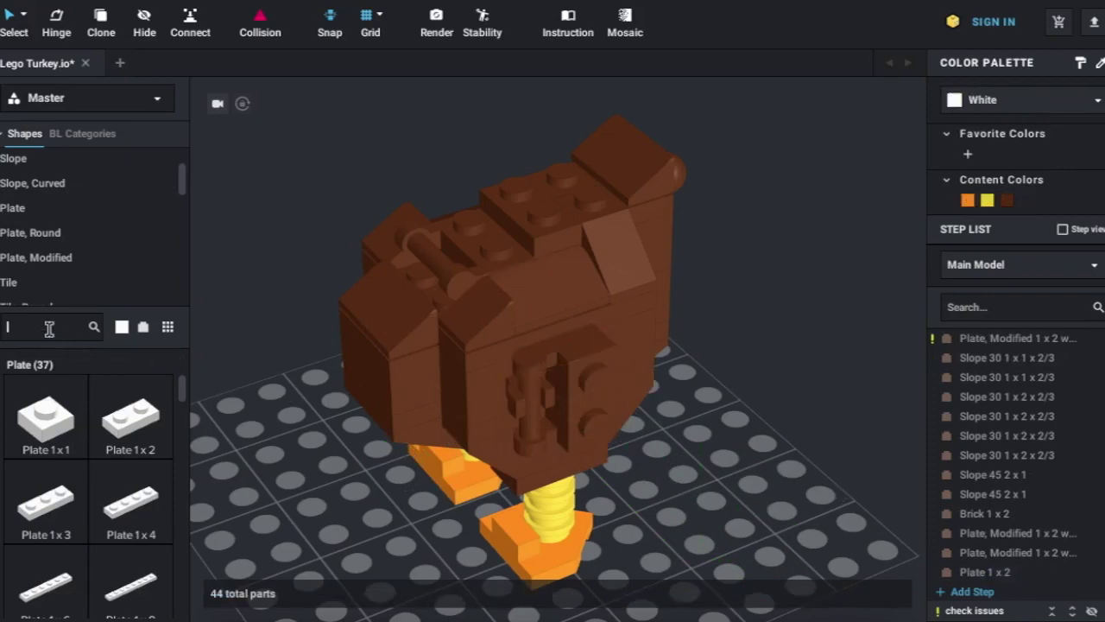
Search 41748 and bring Wedge 6x2 Left and Right into the scene.
type("41748")
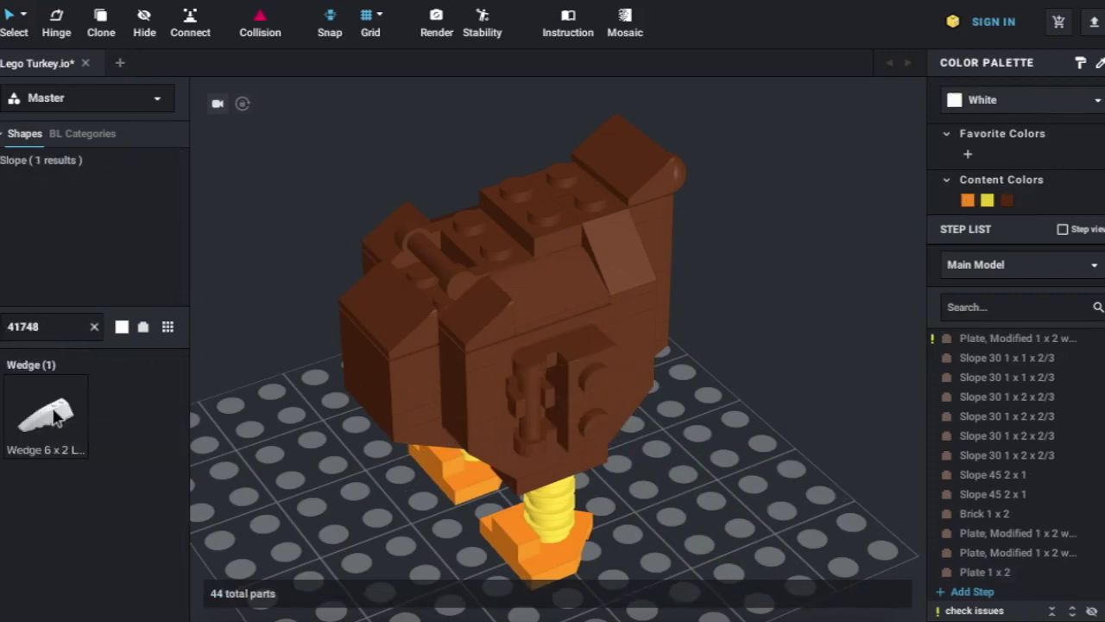
left_click_drag(55, 417, 782, 471)
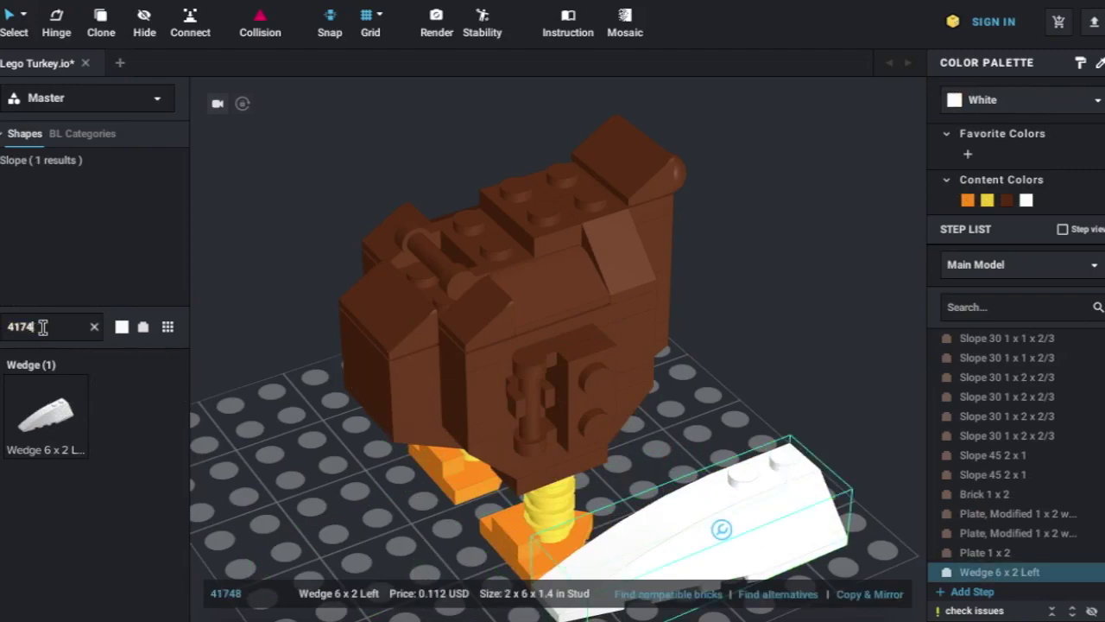
left_click_drag(141, 438, 867, 271)
right_click_drag(868, 271, 664, 405)
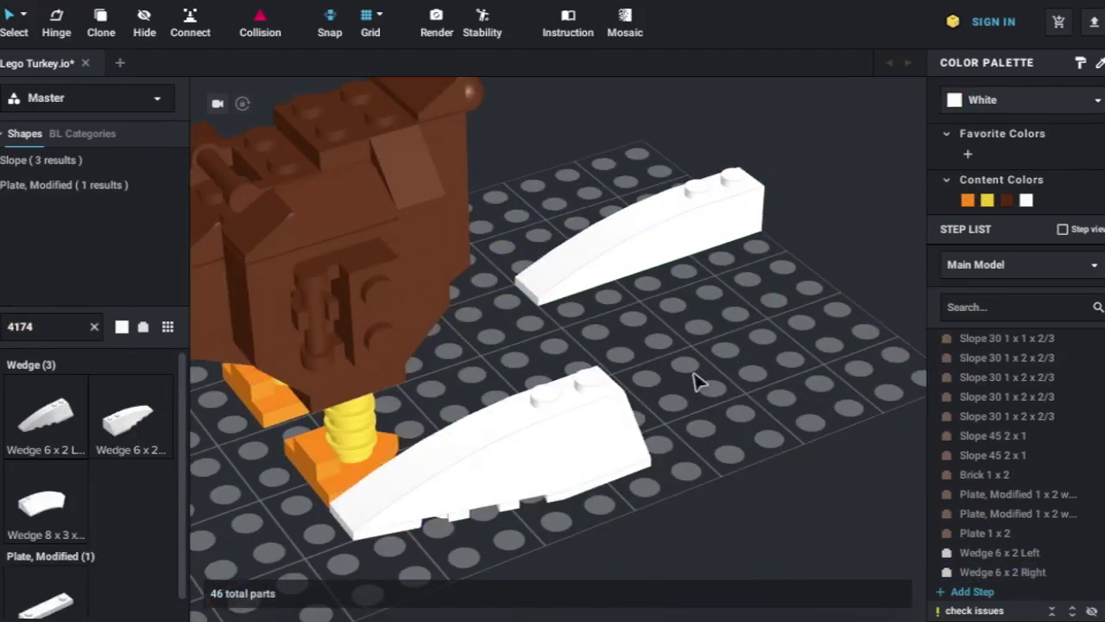
right_click_drag(595, 420, 598, 421)
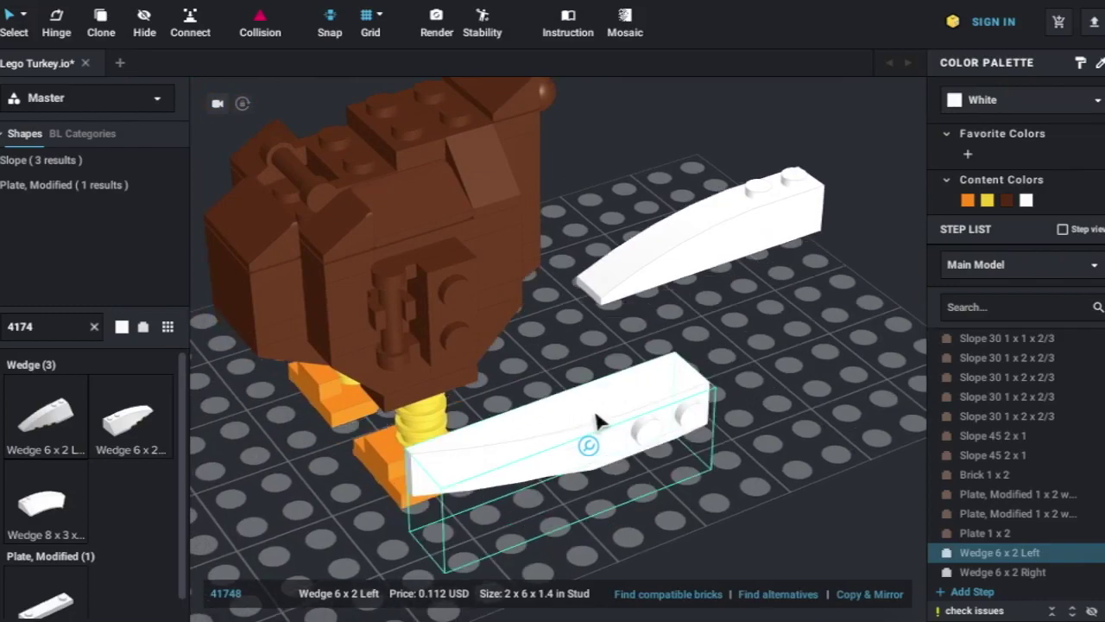
left_click_drag(590, 420, 777, 346)
mouse_move(768, 259)
left_mouse_down()
mouse_move(622, 516)
mouse_move(475, 304)
left_mouse_up()
Stand the Right wedge on edge as a reddish-brown wing and delete the Left wedge.
key("Up")
left_click(1006, 200)
left_click(636, 464)
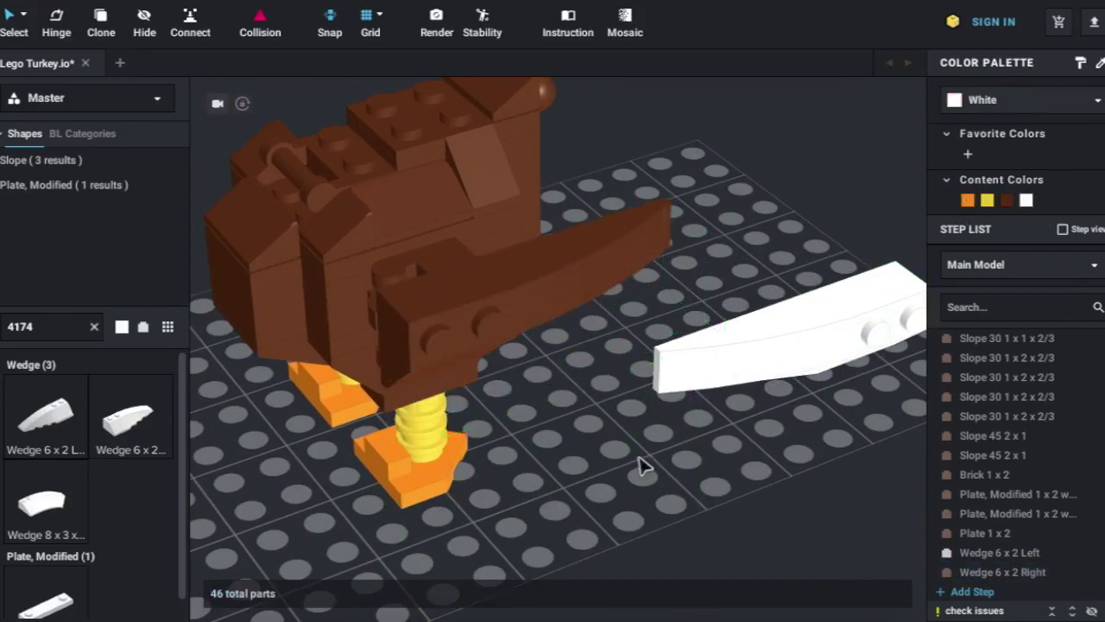
mouse_move(636, 464)
right_mouse_down()
mouse_move(685, 476)
mouse_move(641, 467)
mouse_move(636, 451)
mouse_move(681, 466)
right_mouse_up()
left_click(723, 229)
key("Delete")
Tilt the wing and upright plate about 14 degrees outward.
left_click(592, 322)
left_click(544, 311, "shift")
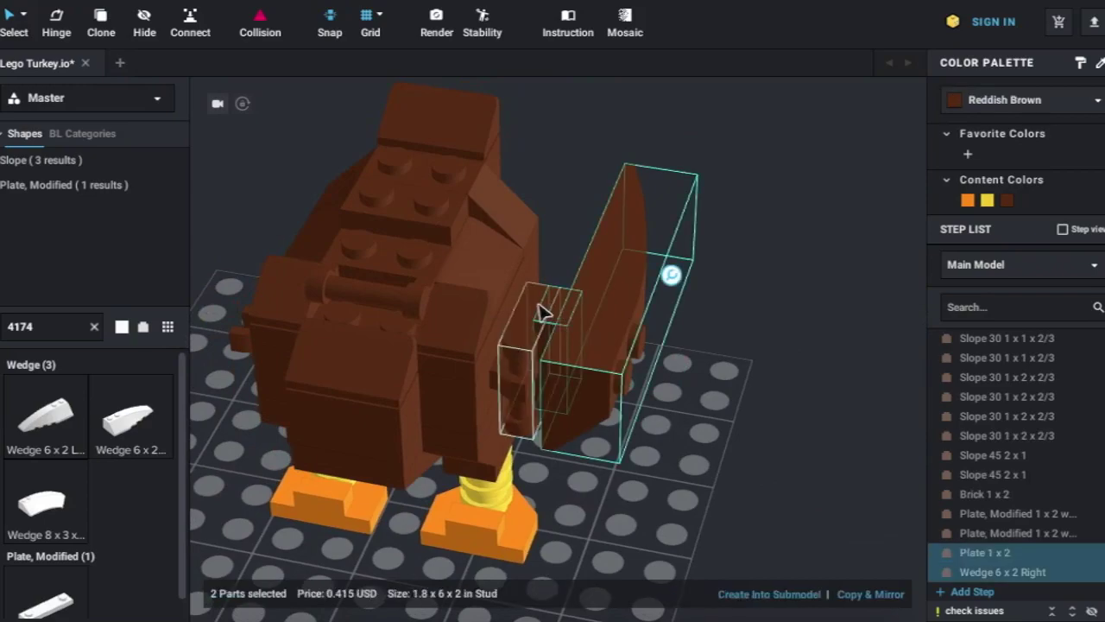
mouse_move(676, 428)
right_mouse_down()
mouse_move(678, 444)
mouse_move(688, 294)
right_mouse_up()
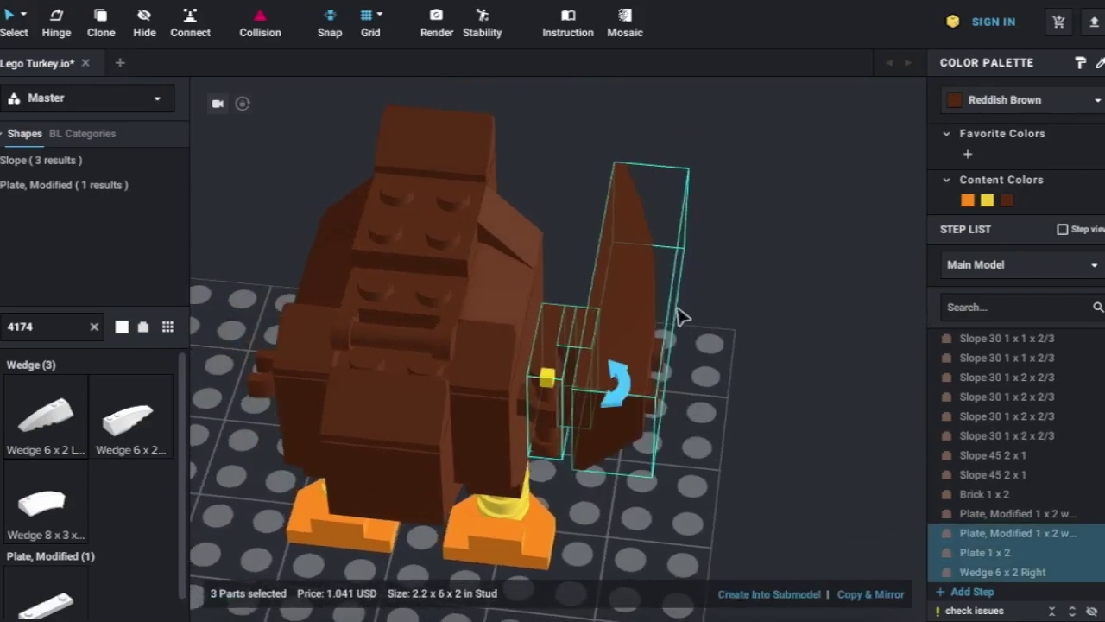
right_click_drag(673, 425, 641, 452)
left_click_drag(641, 452, 651, 479)
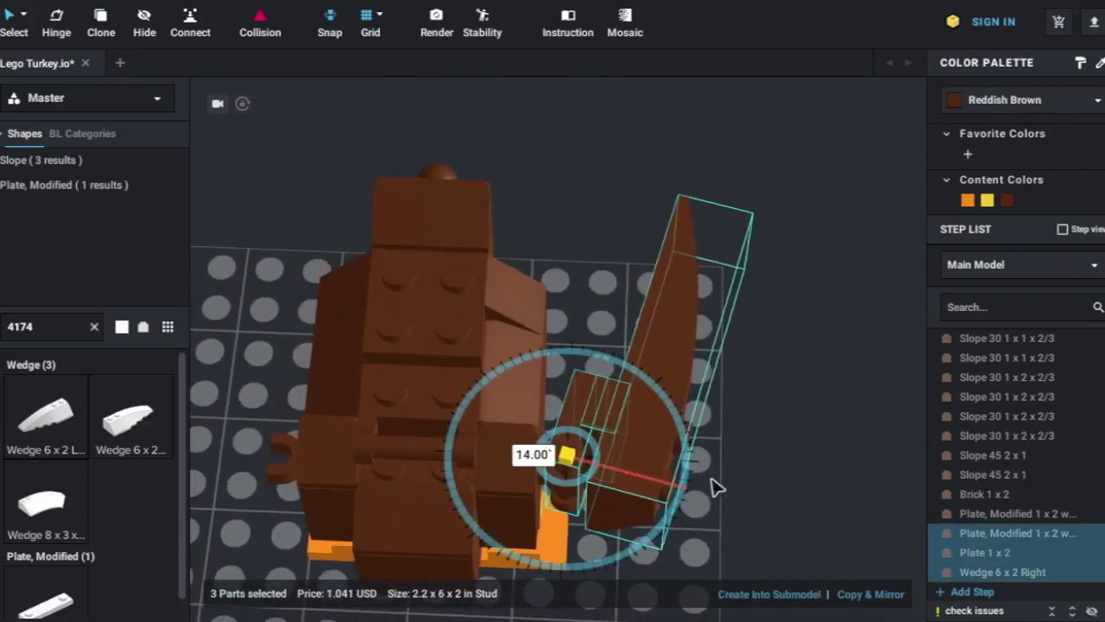
right_click_drag(713, 490, 789, 414)
Mirror the wing assembly onto the turkey's other side and check both wings.
left_click(863, 595)
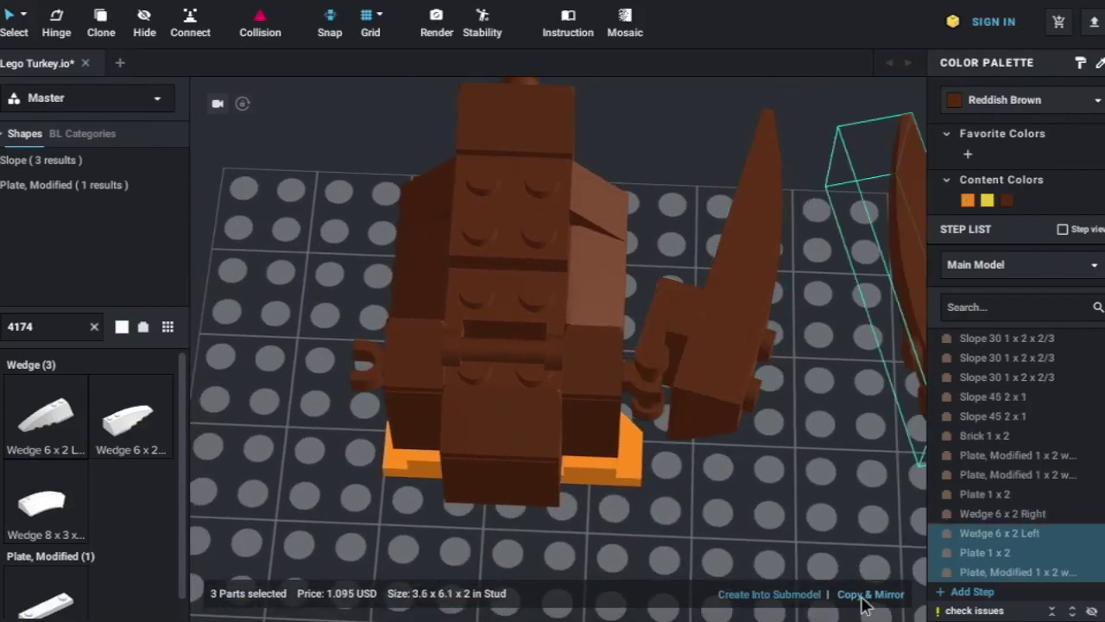
left_click_drag(912, 302, 280, 287)
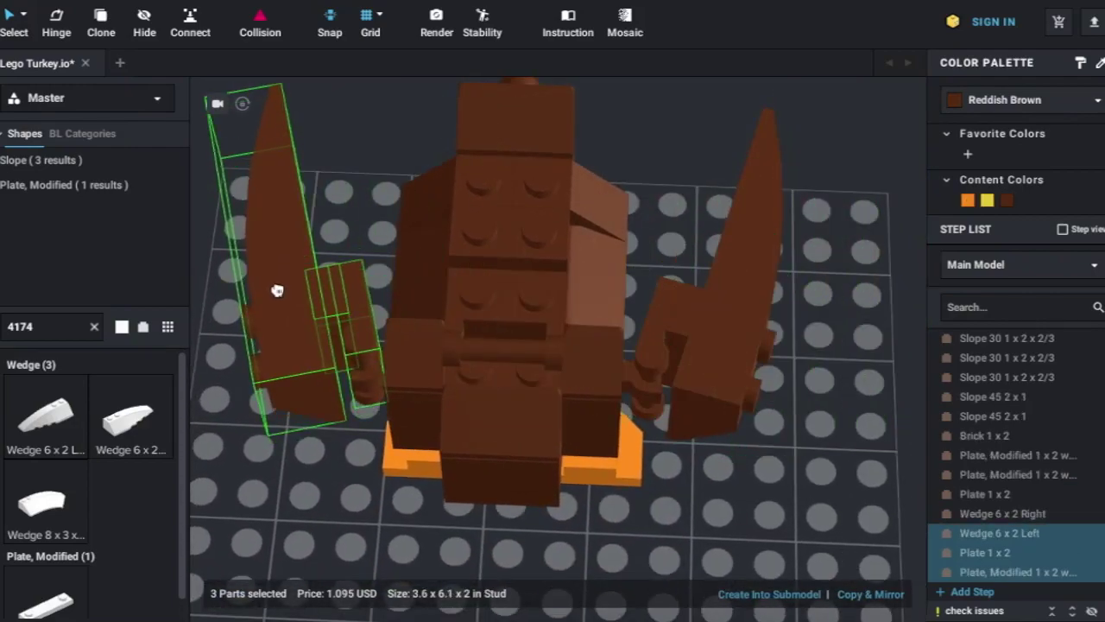
mouse_move(280, 298)
right_mouse_down()
mouse_move(668, 461)
mouse_move(666, 446)
right_mouse_up()
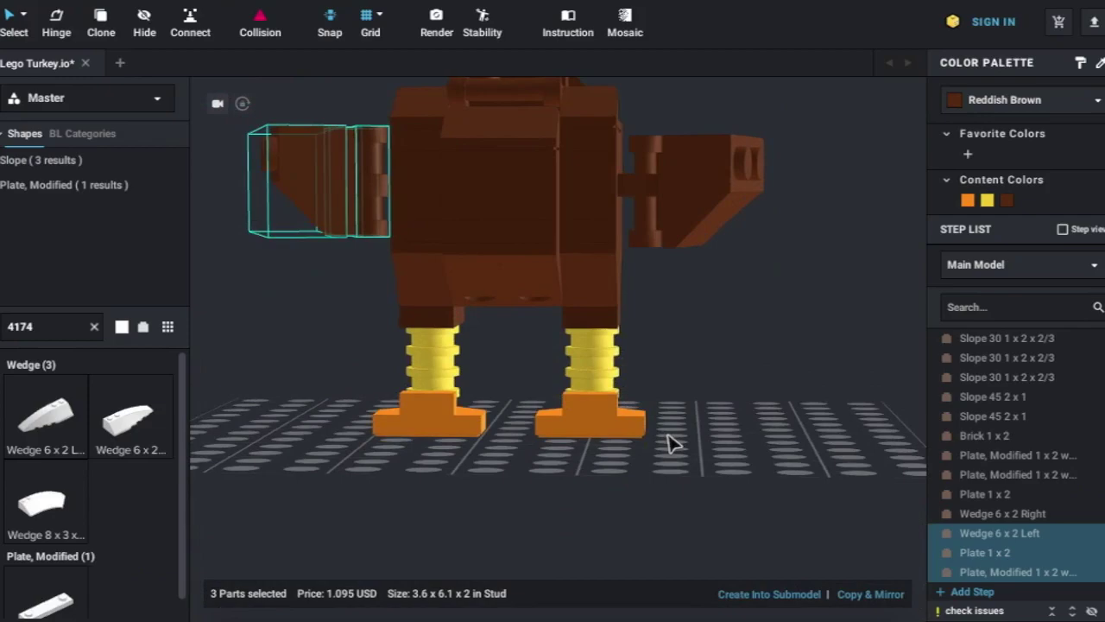
left_click(361, 300)
middle_click_drag(361, 299, 378, 355)
left_click(694, 313)
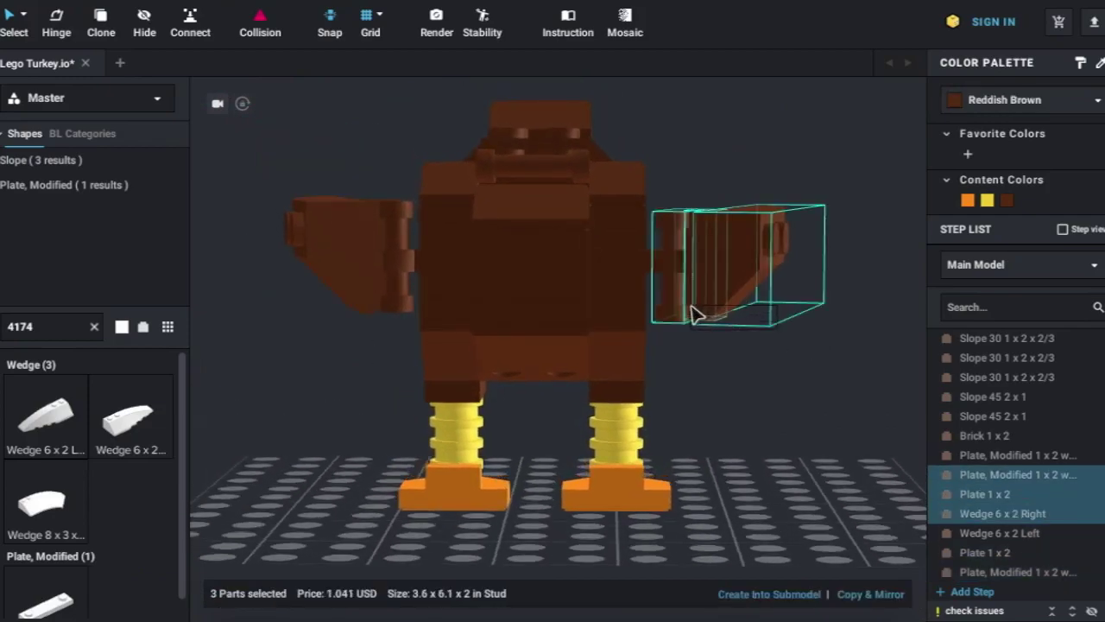
left_click(769, 388)
mouse_move(769, 387)
right_mouse_down()
mouse_move(730, 414)
mouse_move(734, 424)
mouse_move(837, 499)
mouse_move(731, 474)
mouse_move(881, 476)
mouse_move(857, 488)
mouse_move(735, 497)
right_mouse_up()
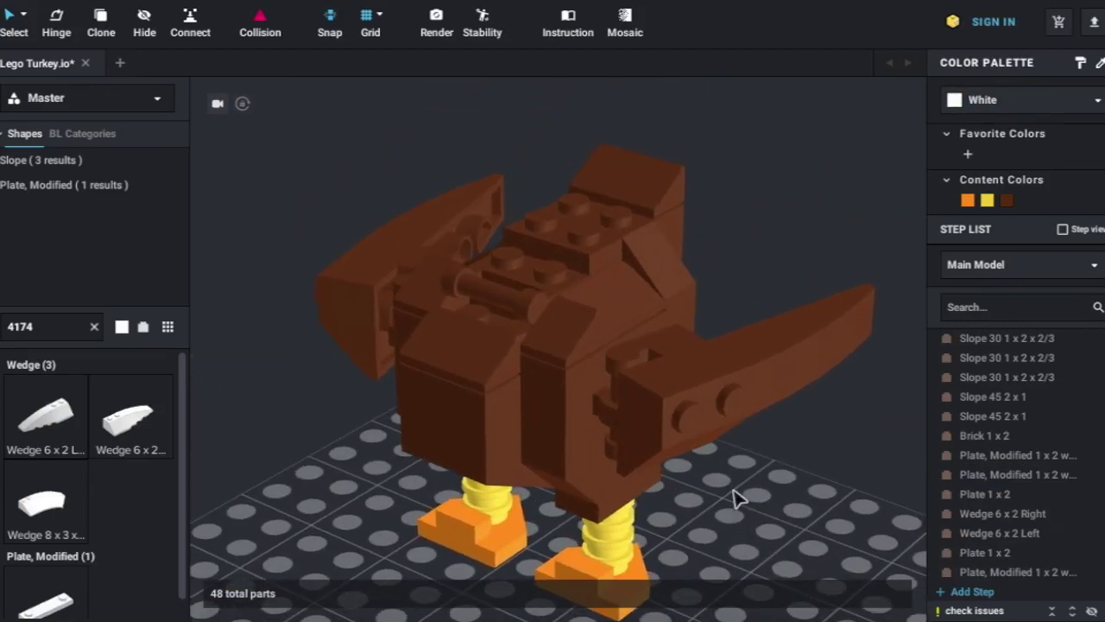
Place a Tile 1x2 with Groove on the turkey's back.
left_click(95, 327)
scroll(52, 257, "down", 2)
scroll(34, 219, "down", 2)
left_click(26, 207)
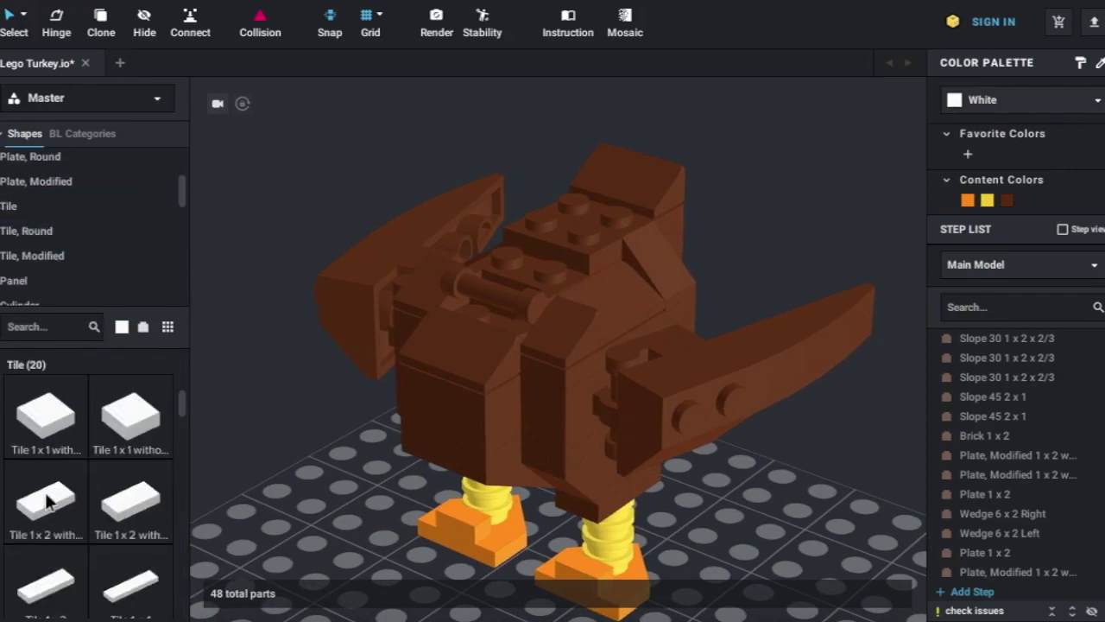
left_click_drag(48, 503, 557, 238)
right_click_drag(759, 488, 738, 505)
left_click_drag(558, 259, 509, 289)
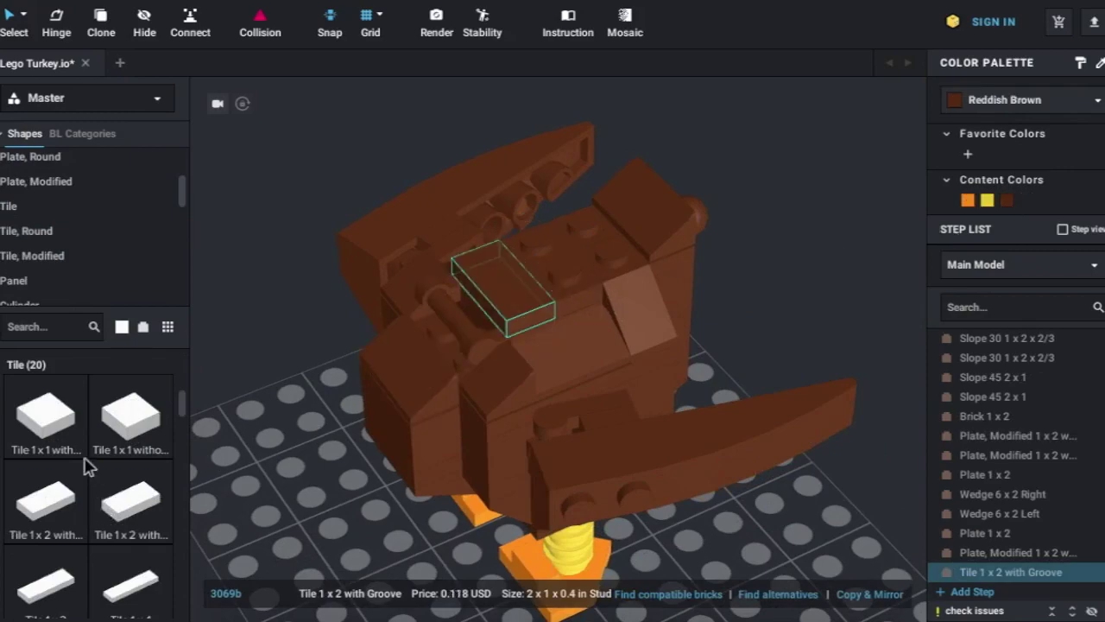
Add a reddish-brown 2x2 grooved tile and a 1x1 clip plate at the front.
scroll(87, 466, "down", 2)
scroll(86, 466, "down", 1)
left_click_drag(125, 493, 578, 239)
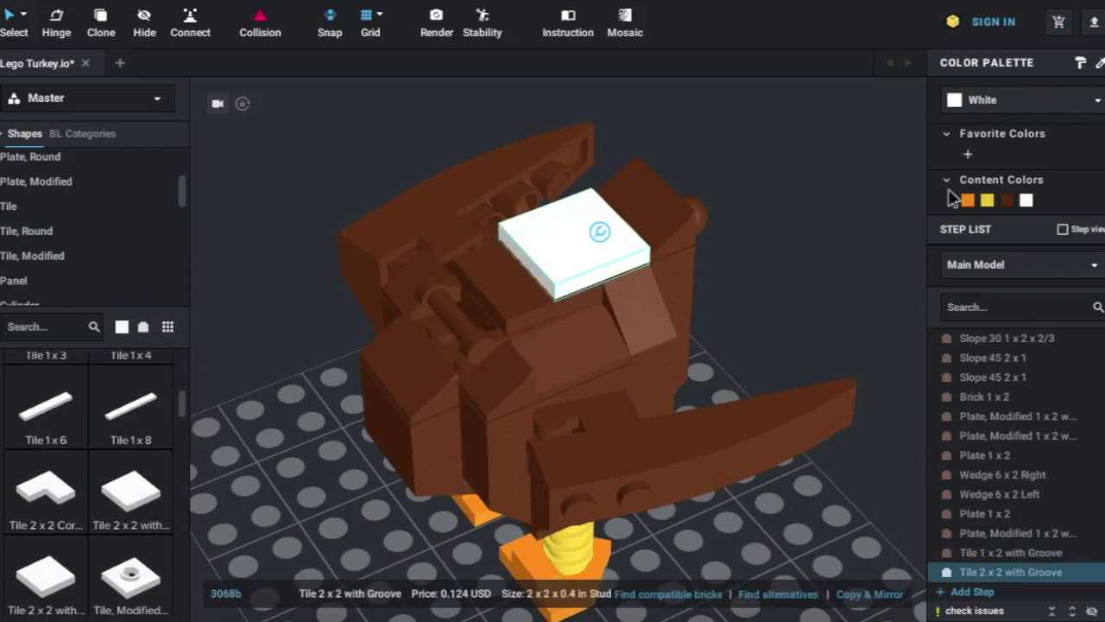
left_click(1006, 199)
left_click(844, 328)
mouse_move(844, 328)
right_mouse_down()
mouse_move(801, 332)
mouse_move(768, 291)
right_mouse_up()
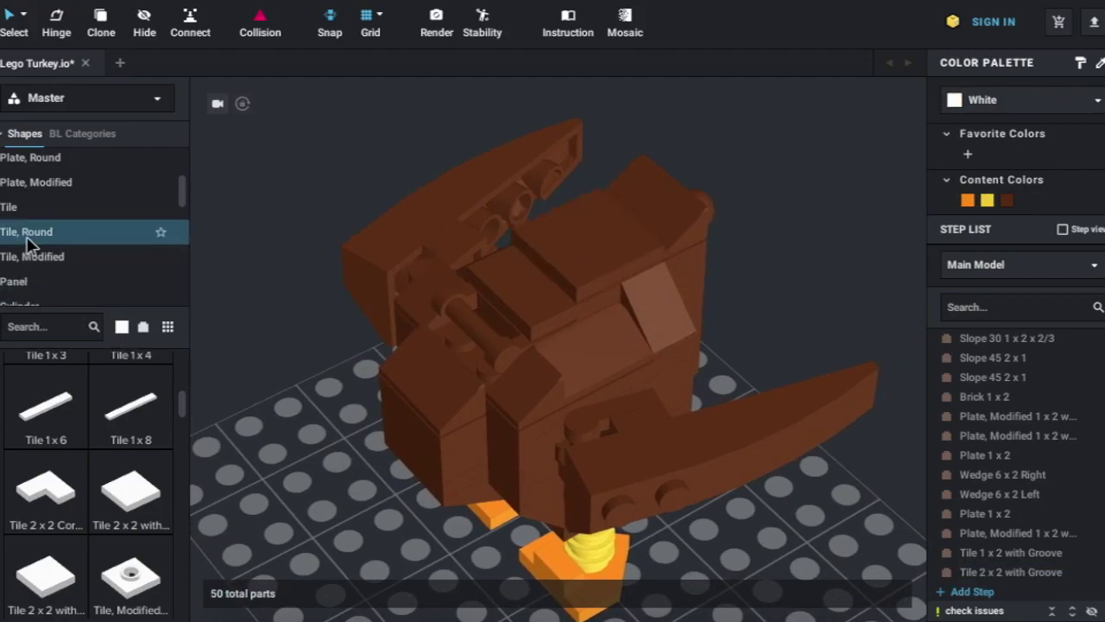
left_click(52, 192)
left_click_drag(43, 511, 447, 328)
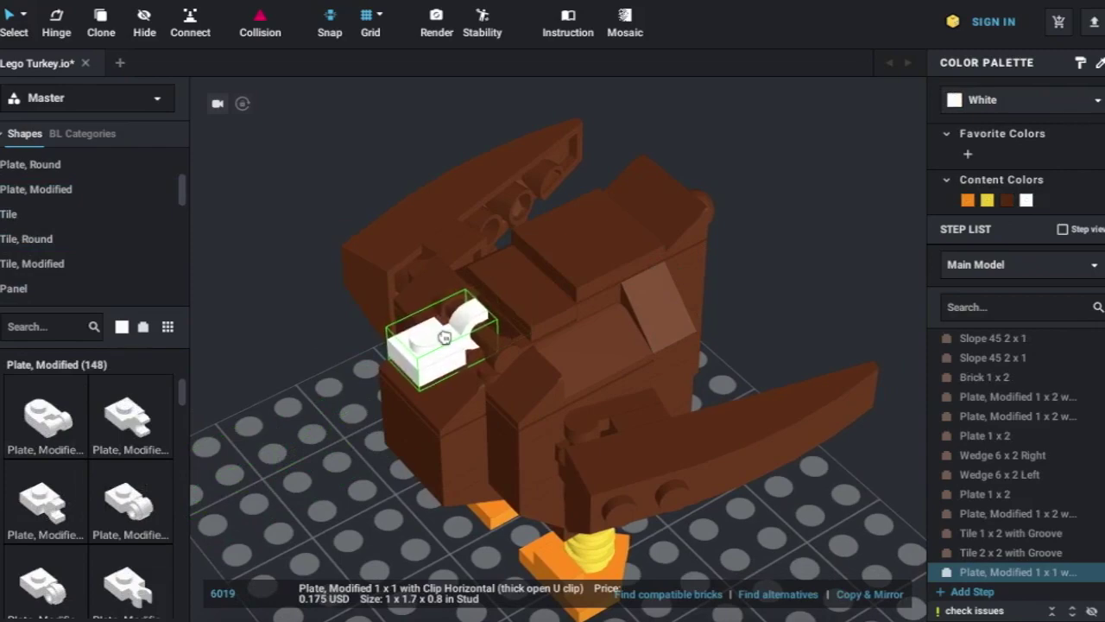
Add a Plate 1x1 and recolour it and the clip plate brown.
left_click(266, 398)
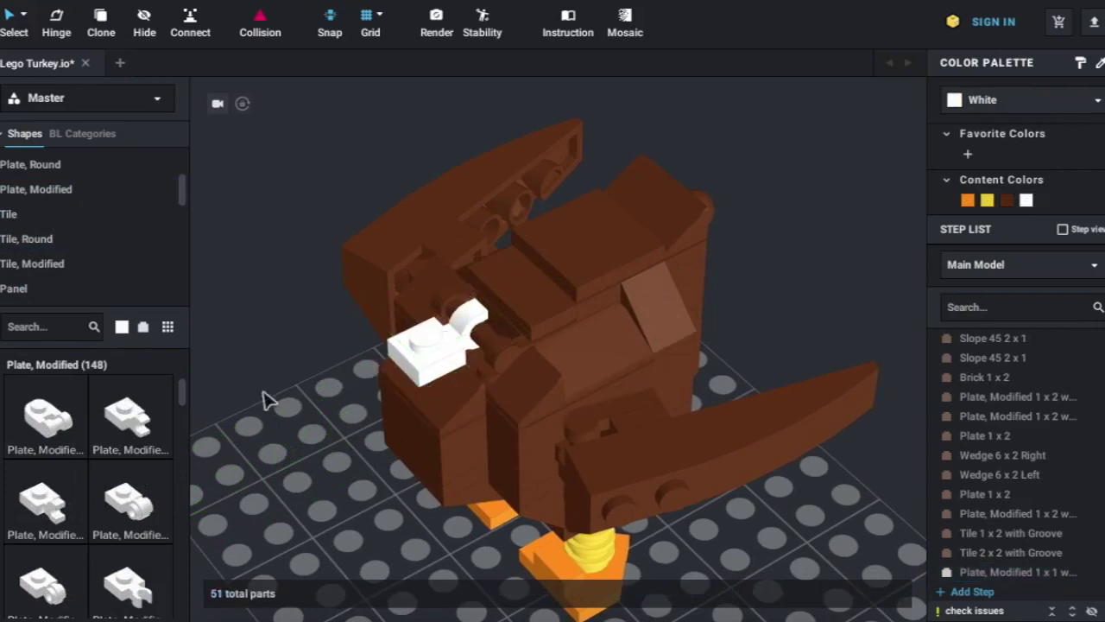
scroll(29, 187, "up", 2)
left_click(26, 186)
left_click_drag(46, 418, 453, 339)
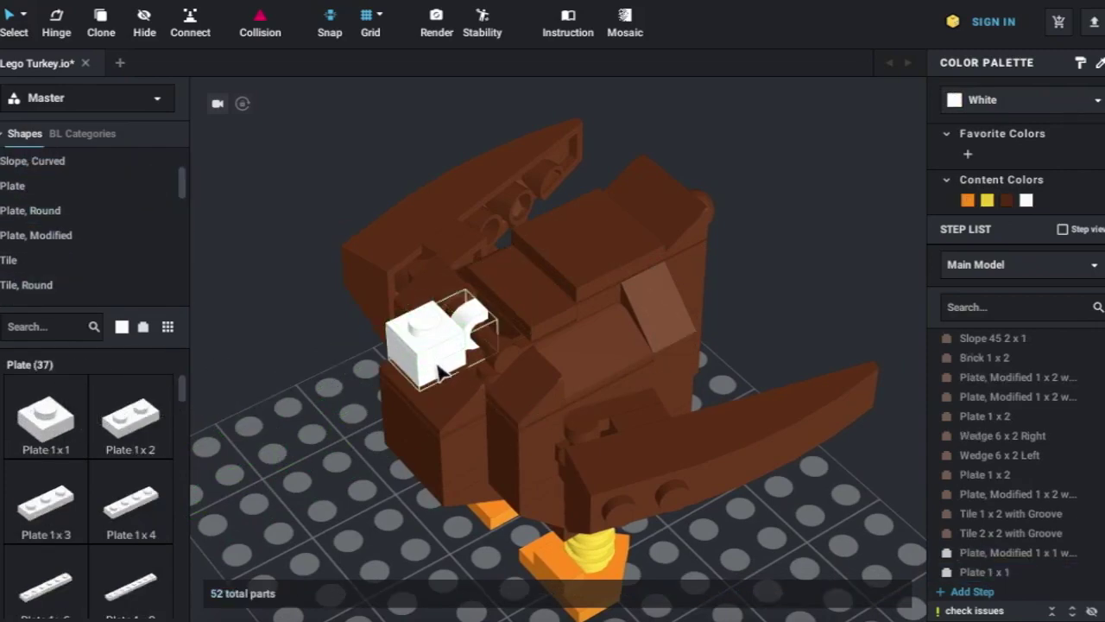
left_click(444, 326)
left_click(424, 338, "shift")
left_click(1007, 200)
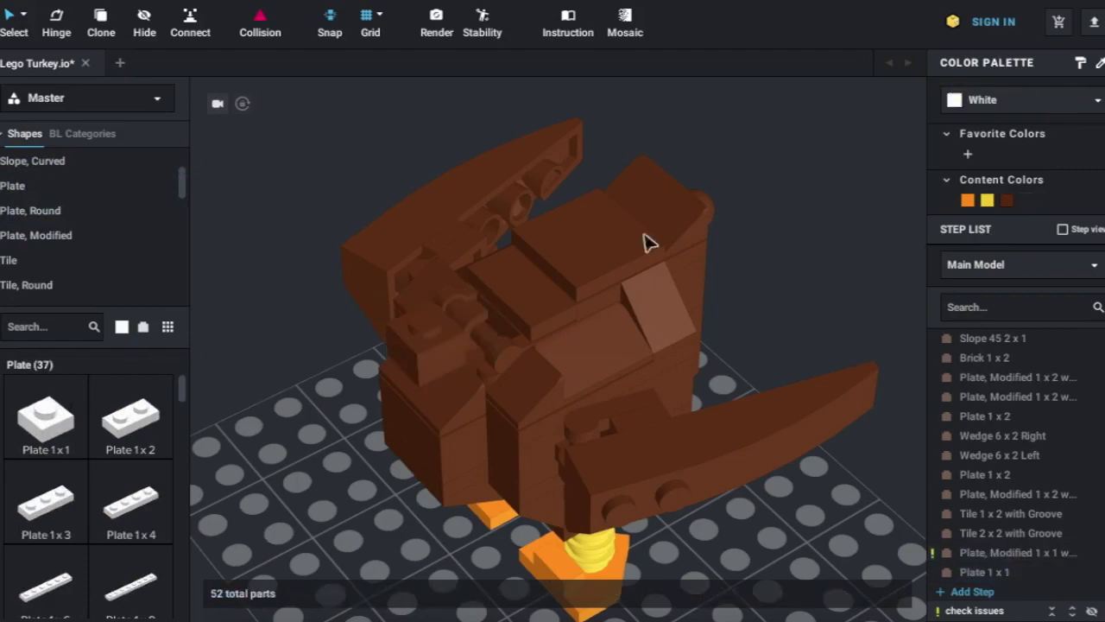
Place a brown 1x1 side-stud Brick, Modified on the front.
scroll(37, 229, "up", 3)
left_click(36, 210)
scroll(91, 449, "down", 3)
scroll(93, 449, "down", 1)
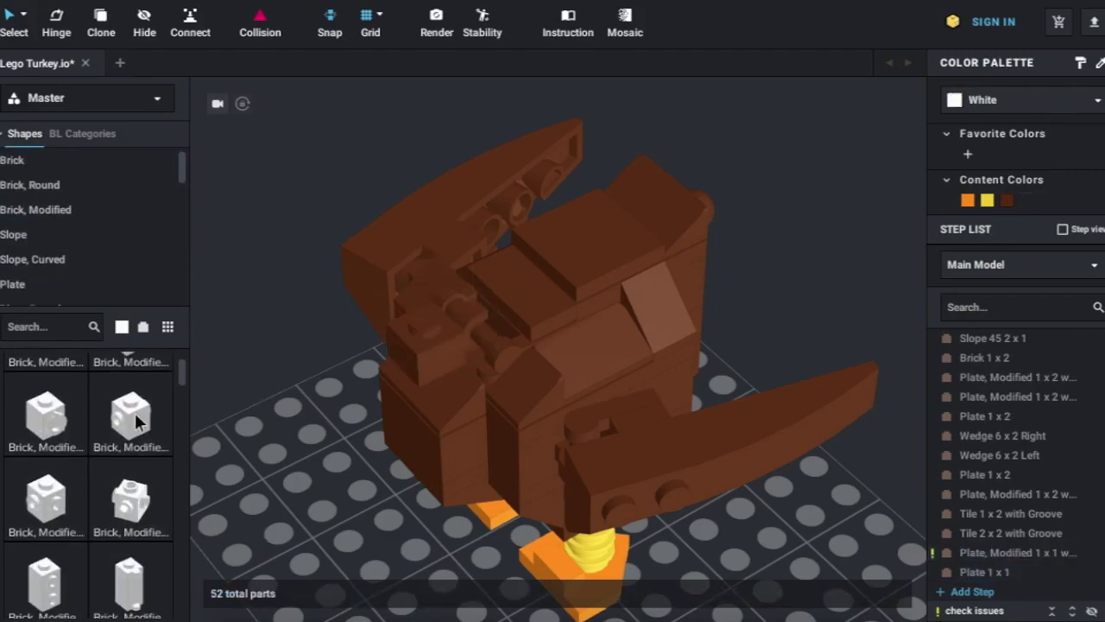
left_click_drag(45, 423, 417, 309)
left_click(417, 309)
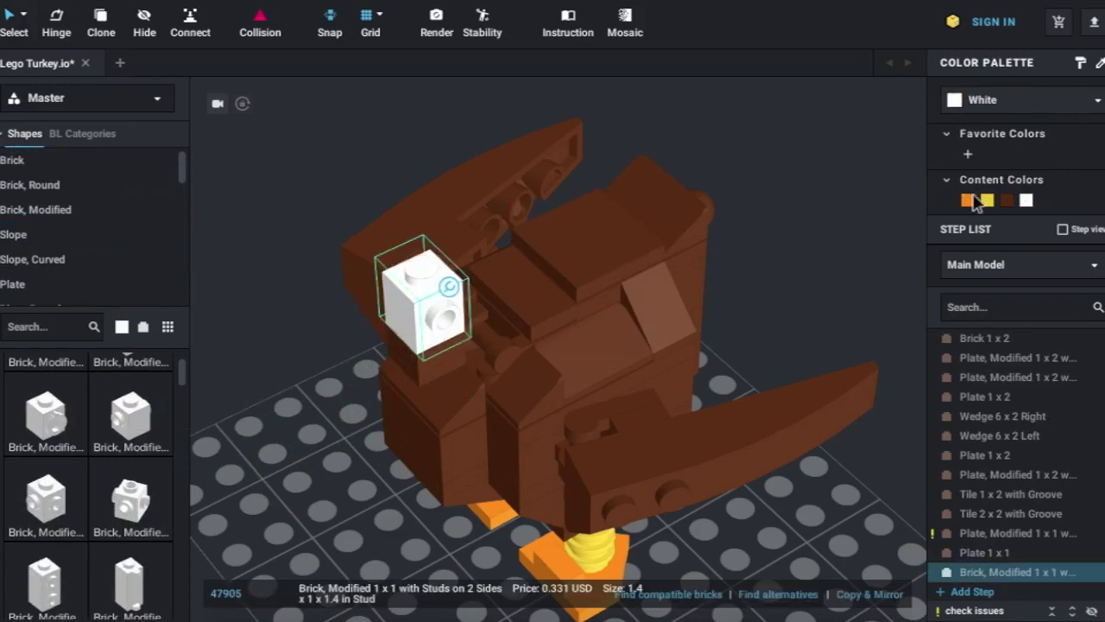
left_click(841, 278)
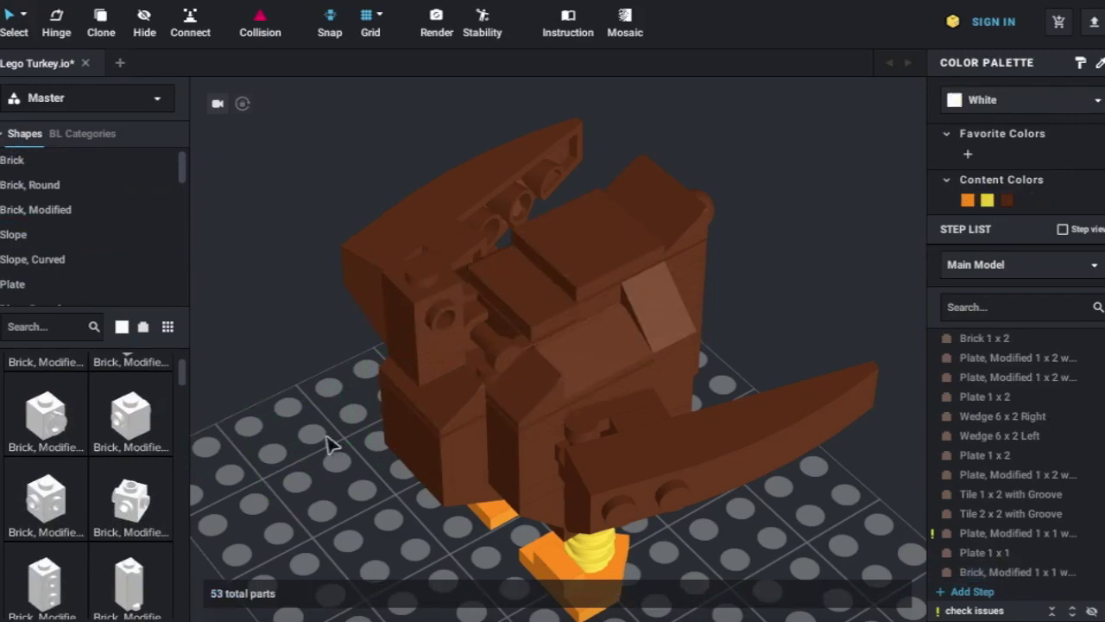
right_click_drag(332, 444, 328, 444)
Cap the neck with a Dark Bluish Gray Plate 1x2.
left_click(66, 284)
left_click_drag(130, 419, 467, 320)
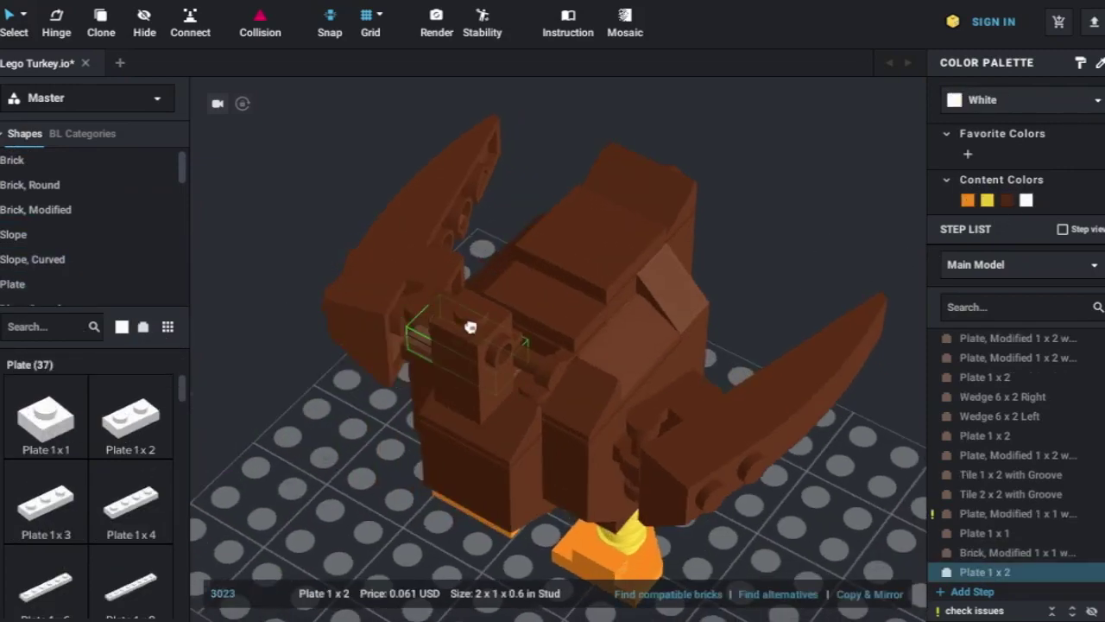
left_click(990, 98)
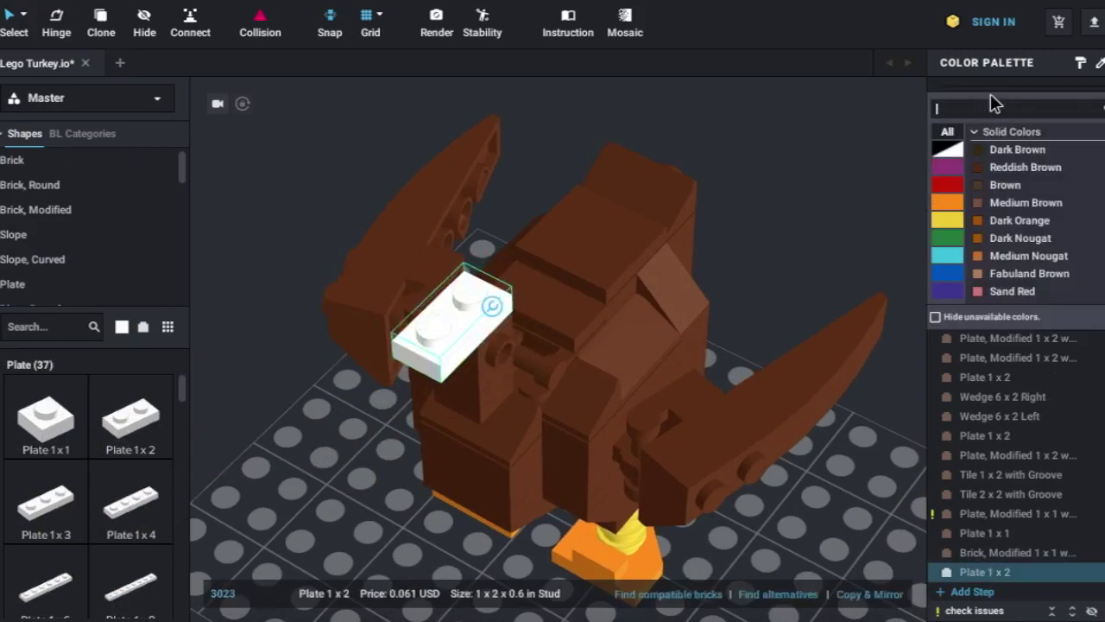
scroll(993, 172, "down", 2)
left_click(1001, 183)
Place a red 1x1 side-stud brick under the gray plate as the face.
left_click(789, 264)
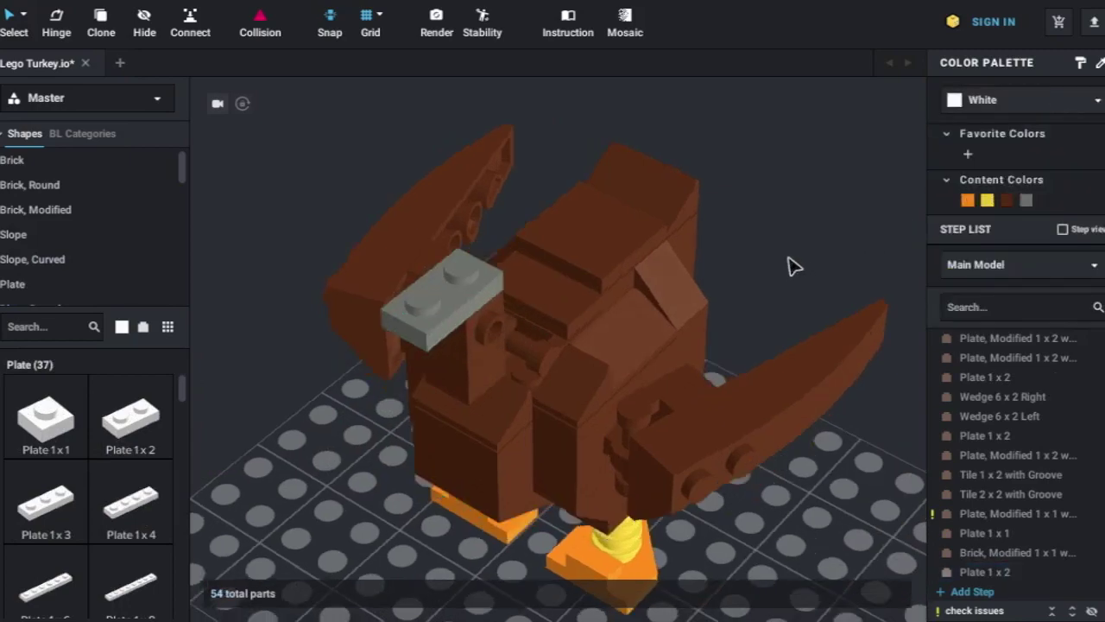
mouse_move(789, 264)
right_mouse_down()
mouse_move(747, 256)
mouse_move(765, 256)
right_mouse_up()
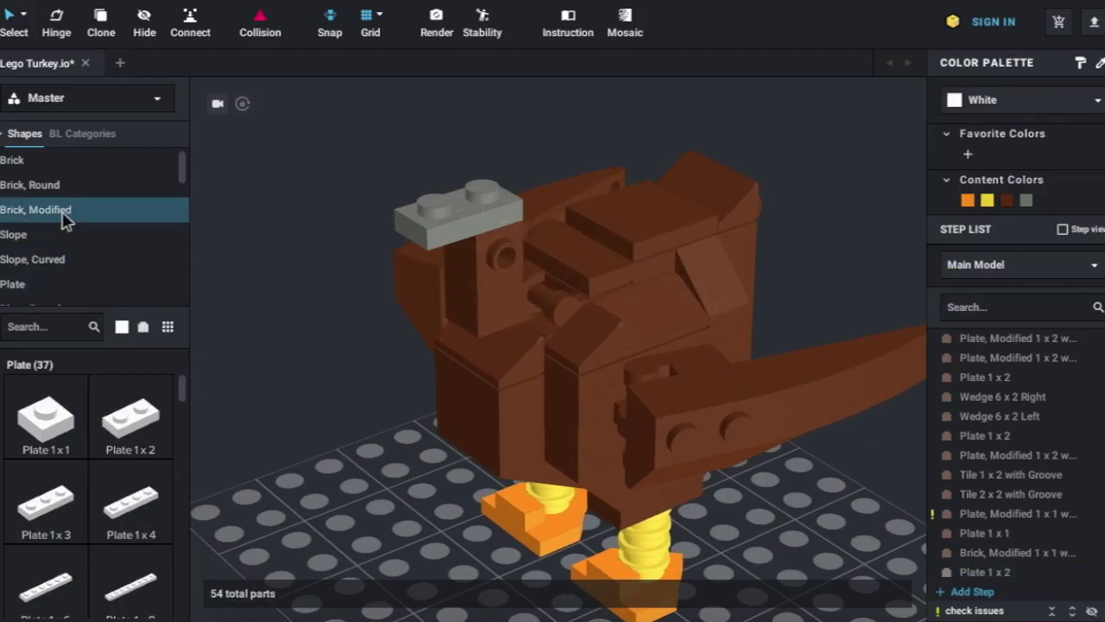
left_click(35, 209)
scroll(91, 493, "down", 3)
scroll(93, 493, "down", 1)
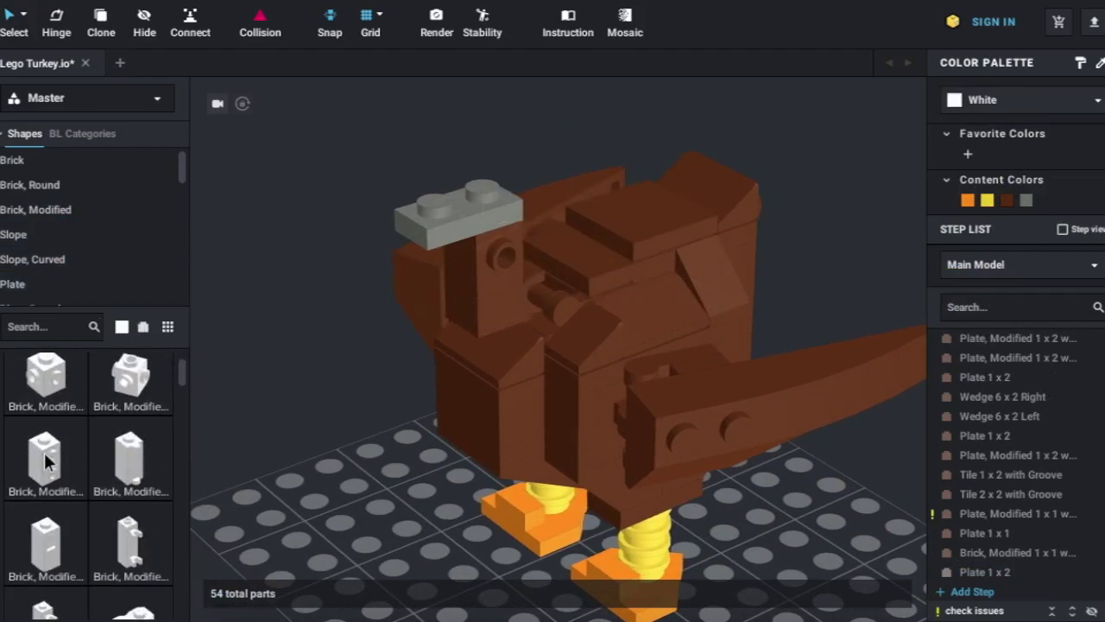
left_click_drag(44, 458, 459, 252)
left_click(1027, 102)
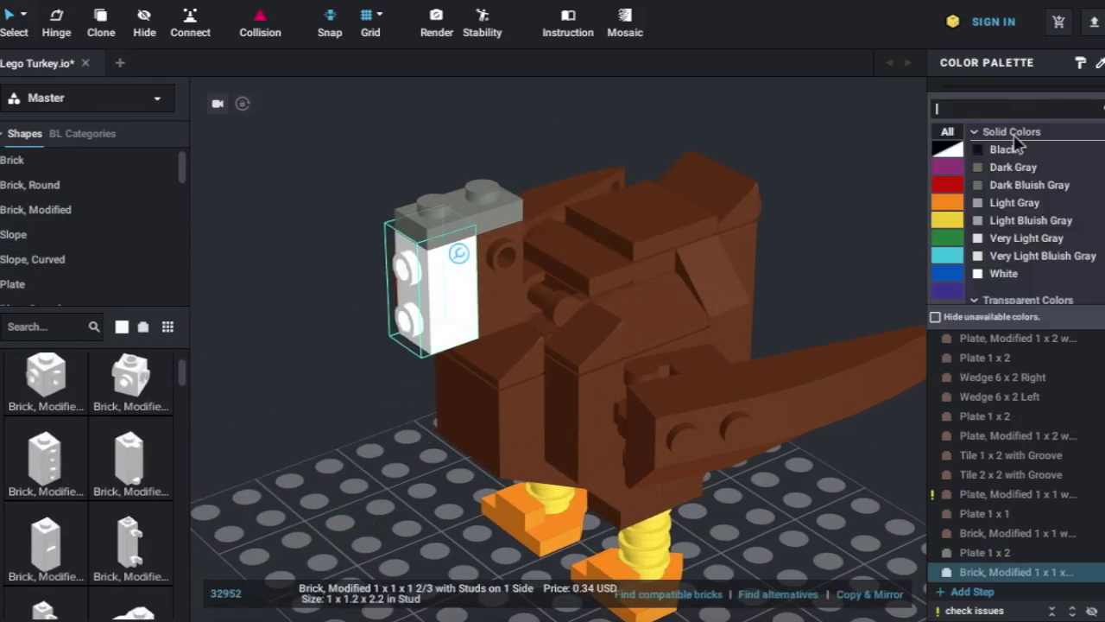
left_click(997, 220)
left_click(321, 436)
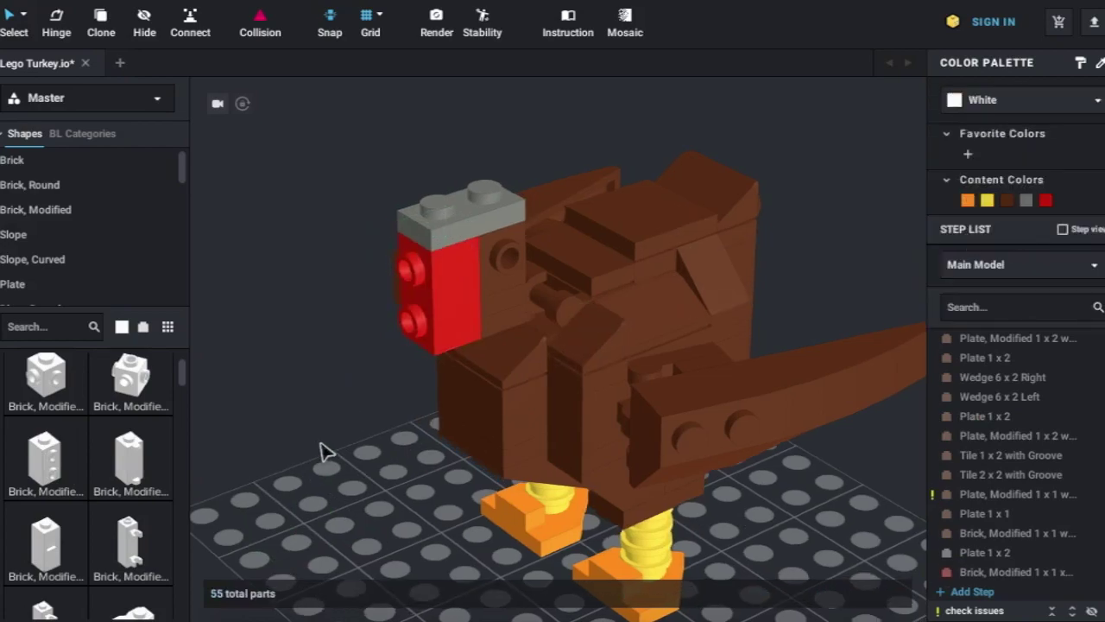
Put a Dark Bluish Gray slope on top of the head.
left_click(13, 235)
left_click_drag(45, 419, 440, 186)
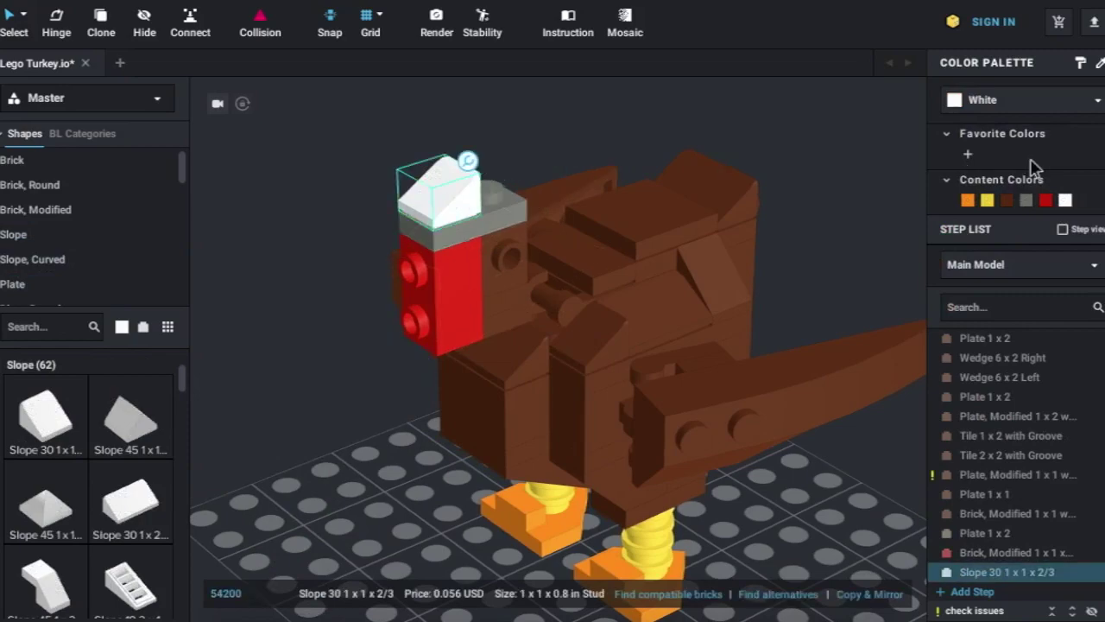
left_click(1026, 200)
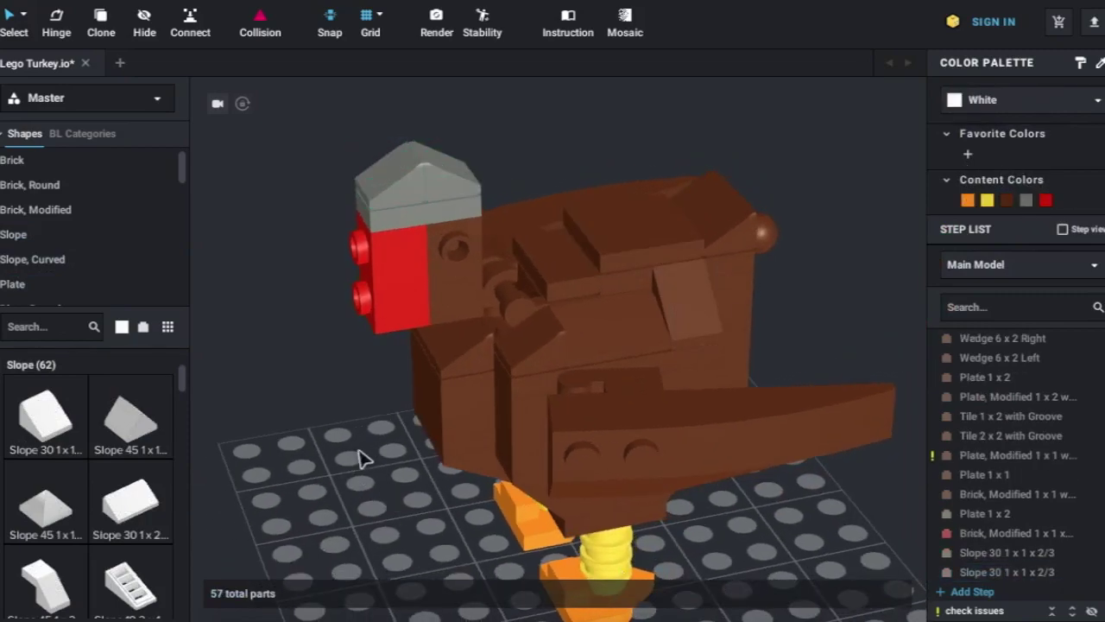
right_click_drag(361, 457, 384, 459)
Copy the gray slope and make the copy yellow as the beak.
left_click(432, 207)
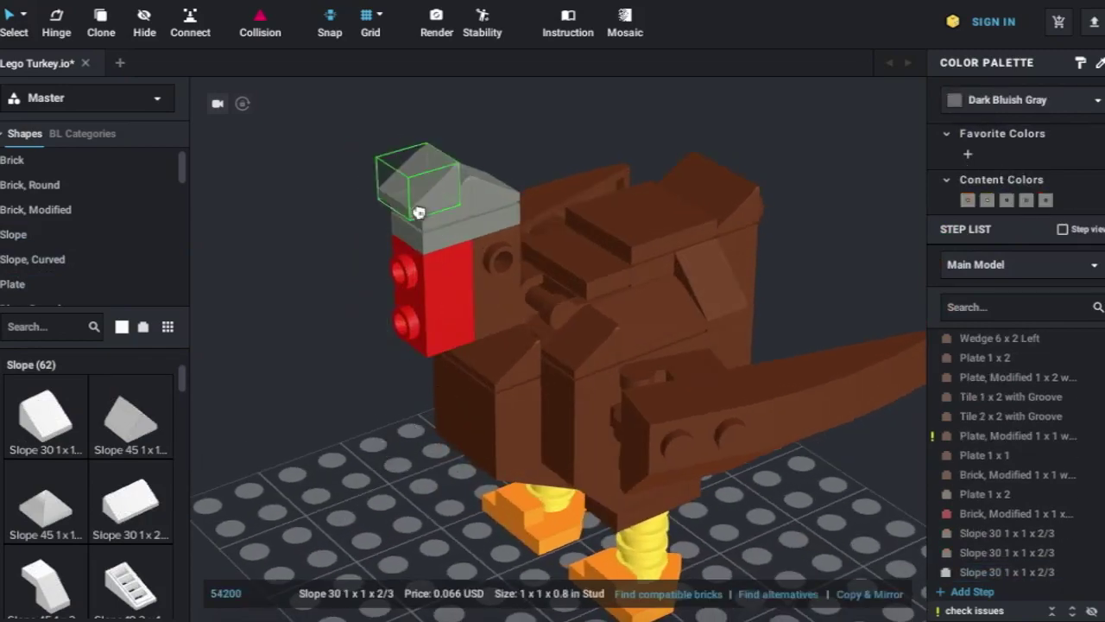
key("ctrl+c")
key("ctrl+v")
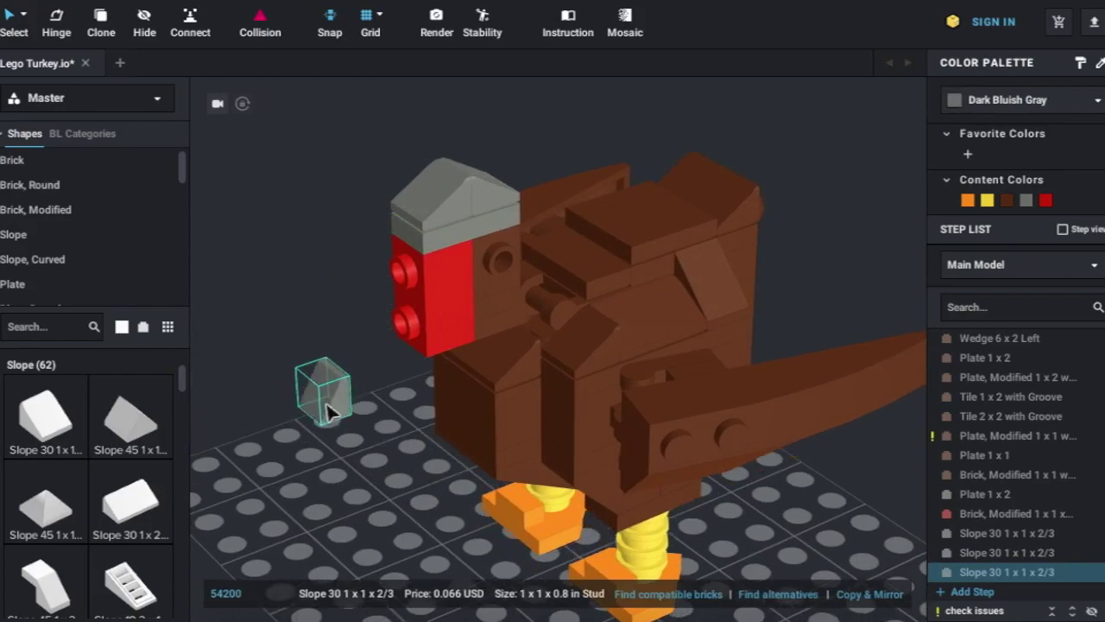
left_click(985, 200)
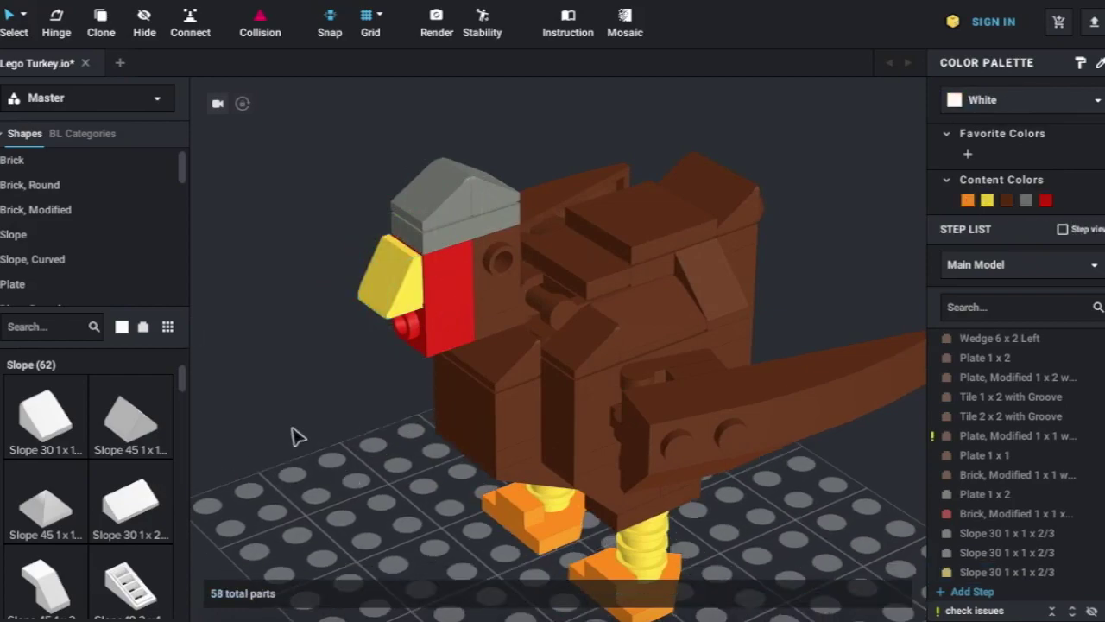
Attach a red Slope, Curved 2x1 to the head as the wattle.
scroll(89, 478, "down", 5)
scroll(134, 414, "down", 3)
mouse_move(134, 414)
left_mouse_down()
mouse_move(281, 488)
mouse_move(431, 337)
left_mouse_up()
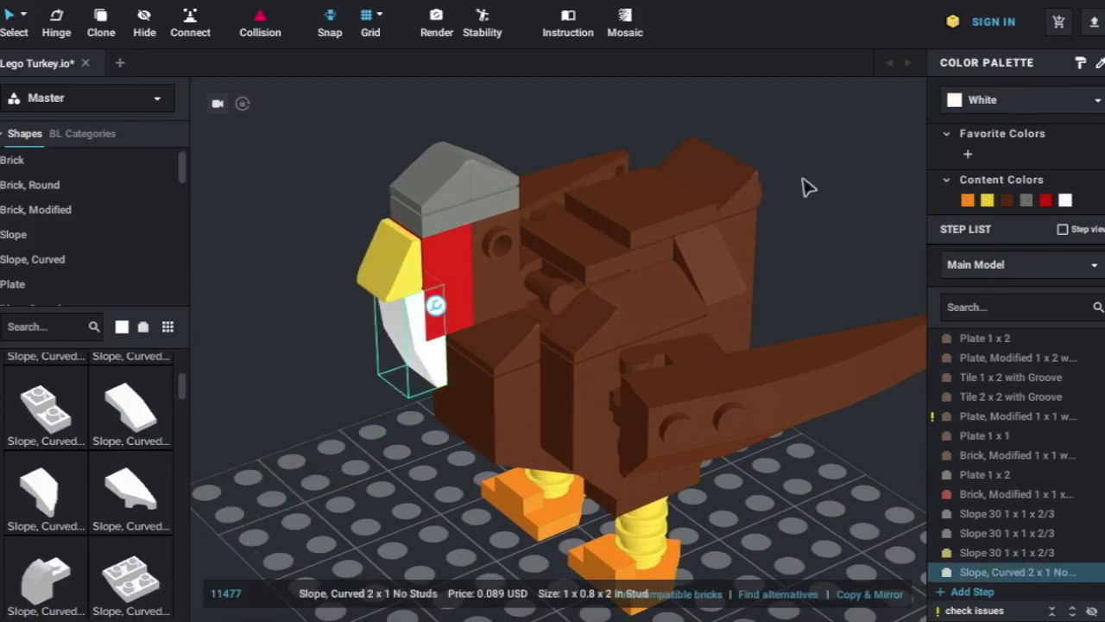
left_click(1045, 200)
left_click(798, 290)
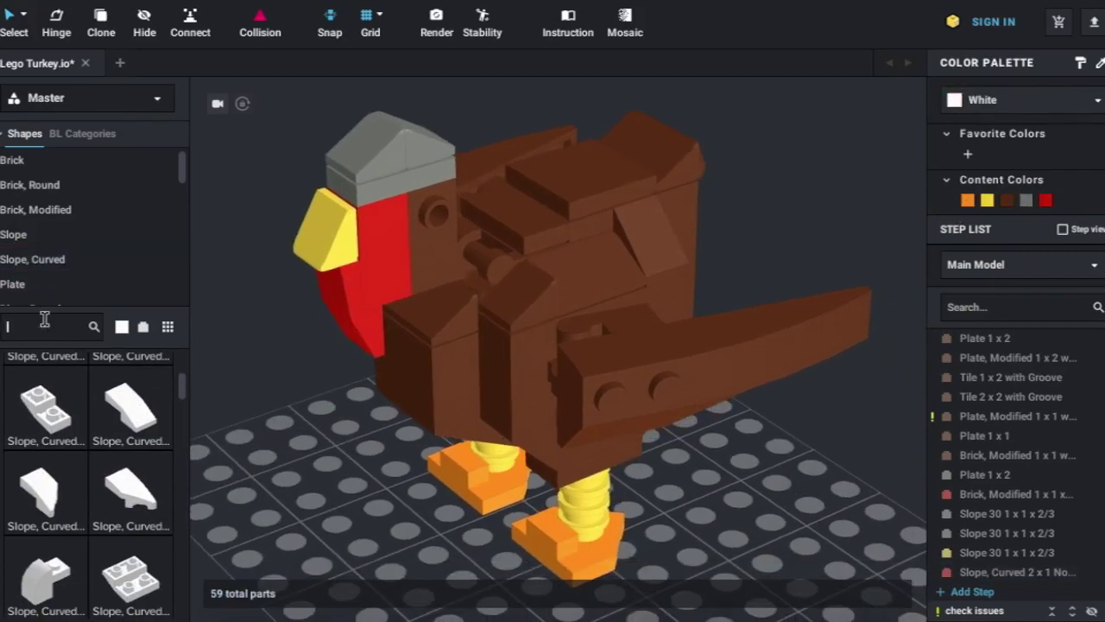
type("eye")
Drag a second white round 2x2 eye tile onto the turkey's head and rotate it to 275°.
scroll(52, 225, "down", 3)
left_click(52, 271)
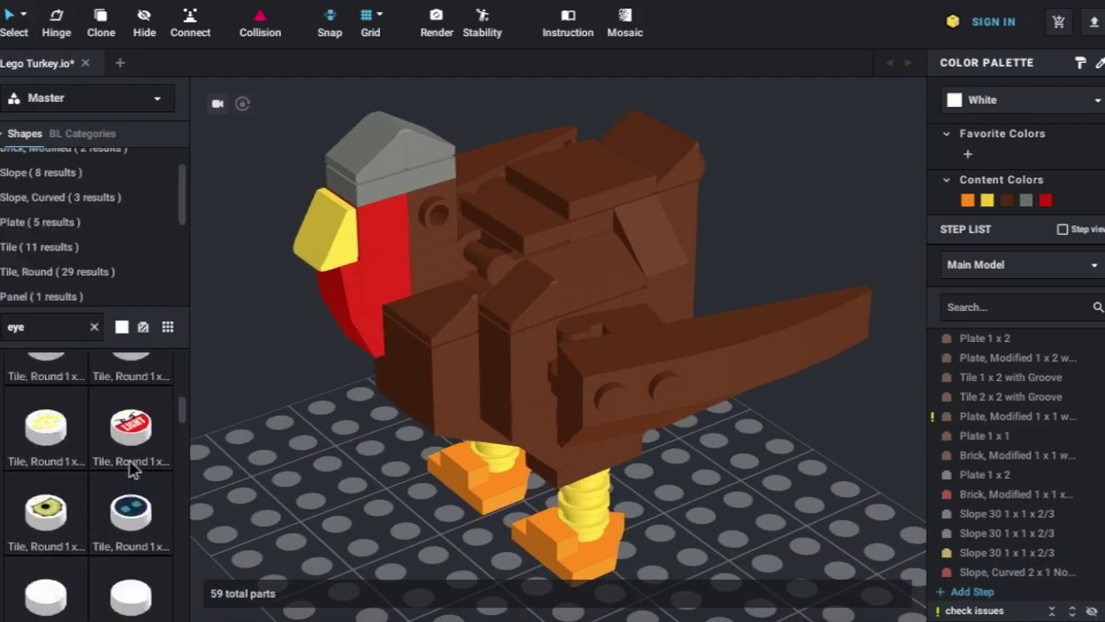
scroll(131, 469, "up", 1)
mouse_move(47, 401)
left_mouse_down()
mouse_move(285, 513)
mouse_move(443, 227)
left_mouse_up()
right_click_drag(444, 227, 414, 185)
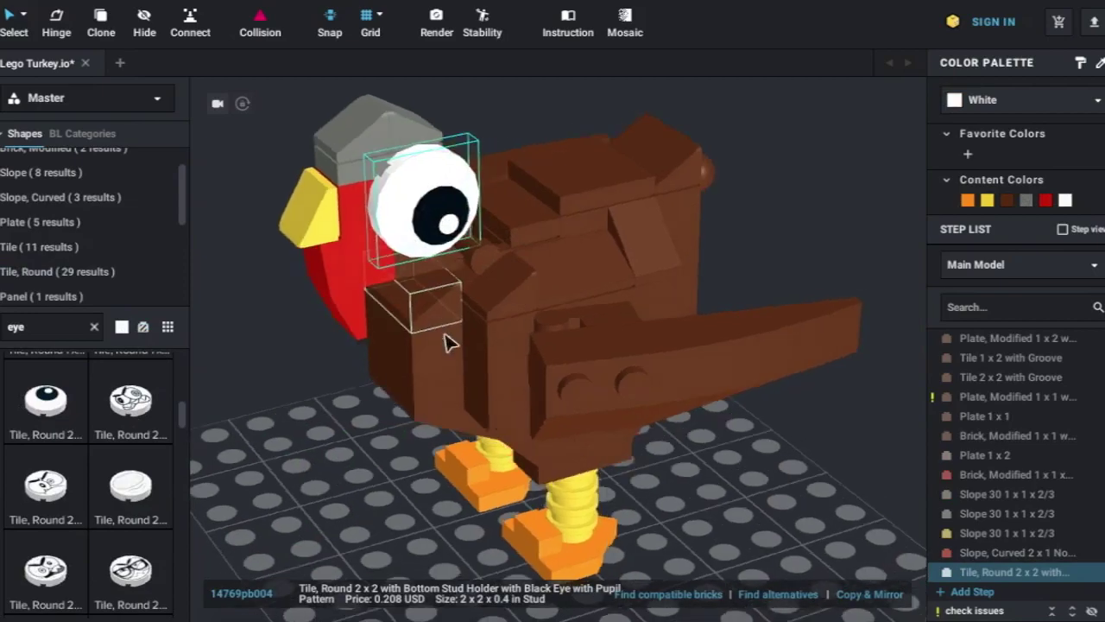
left_click_drag(414, 93, 494, 177)
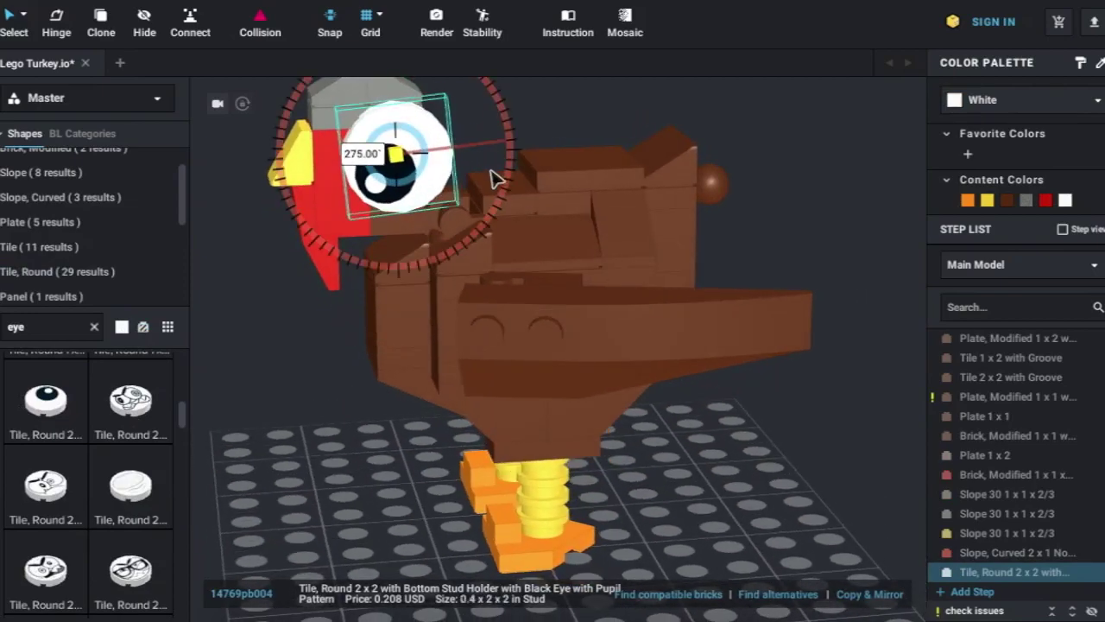
From a side view, rotate the eye tile until its black pupil faces outward.
right_click_drag(265, 372, 375, 427)
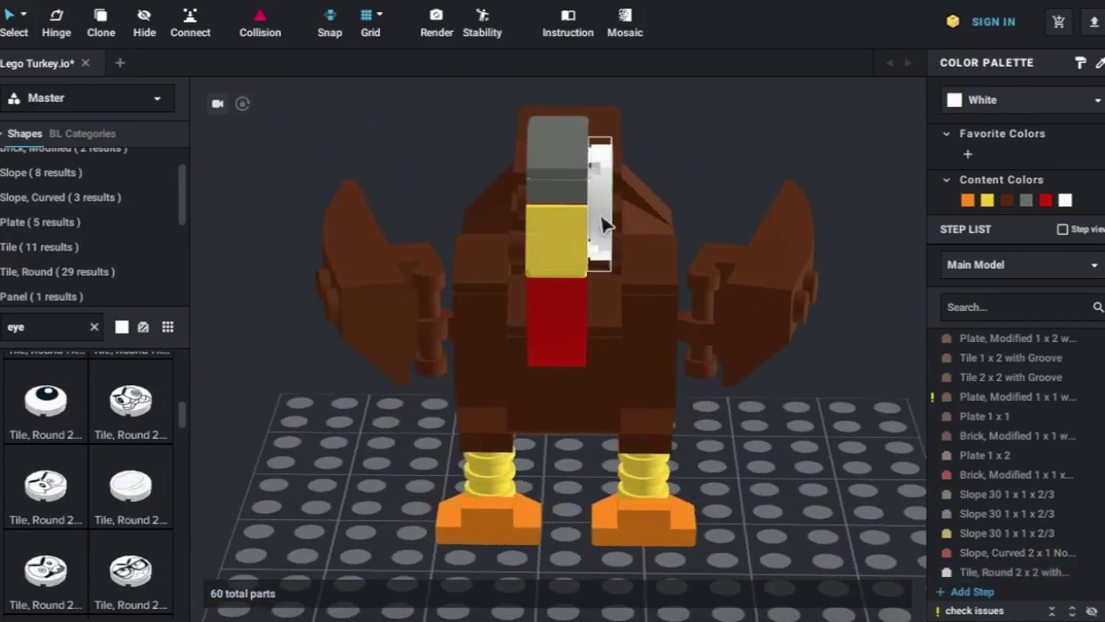
left_click(869, 594)
right_click_drag(777, 494, 790, 480)
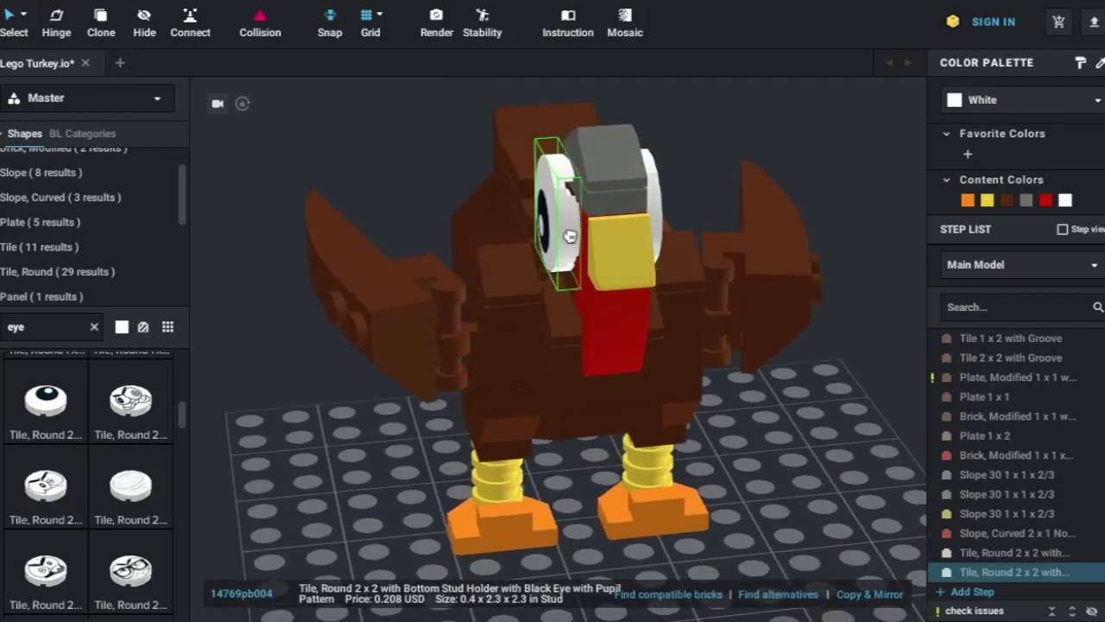
right_click_drag(802, 432, 704, 141)
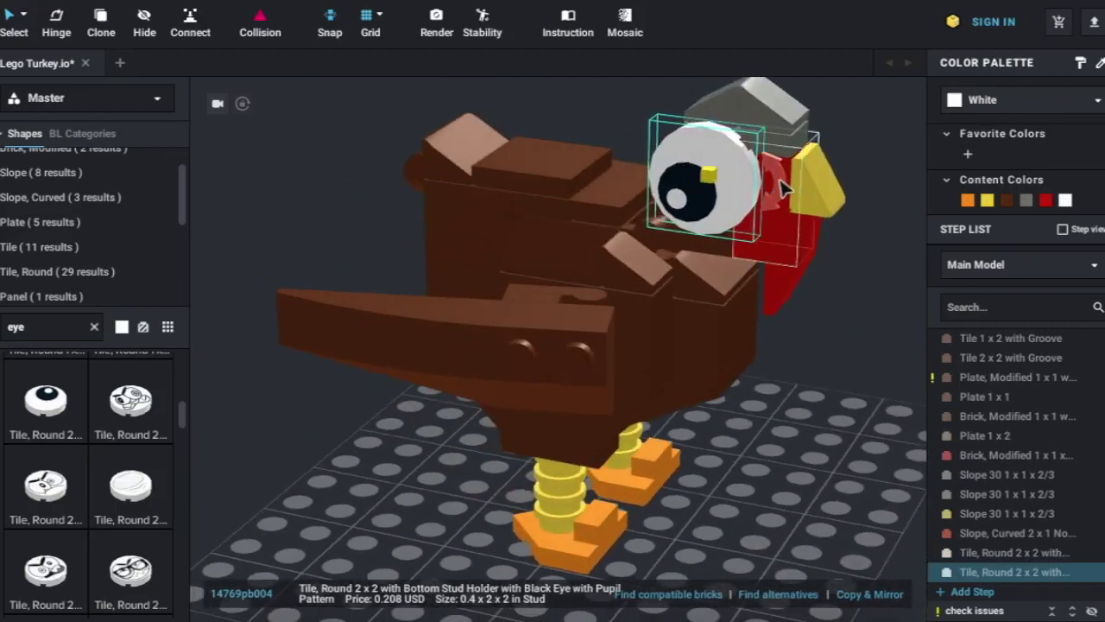
mouse_move(783, 188)
left_mouse_down()
mouse_move(729, 121)
mouse_move(708, 121)
left_mouse_up()
left_click(804, 452)
mouse_move(803, 452)
right_mouse_down()
mouse_move(821, 434)
mouse_move(671, 443)
mouse_move(810, 445)
mouse_move(777, 222)
right_mouse_up()
left_click(724, 95)
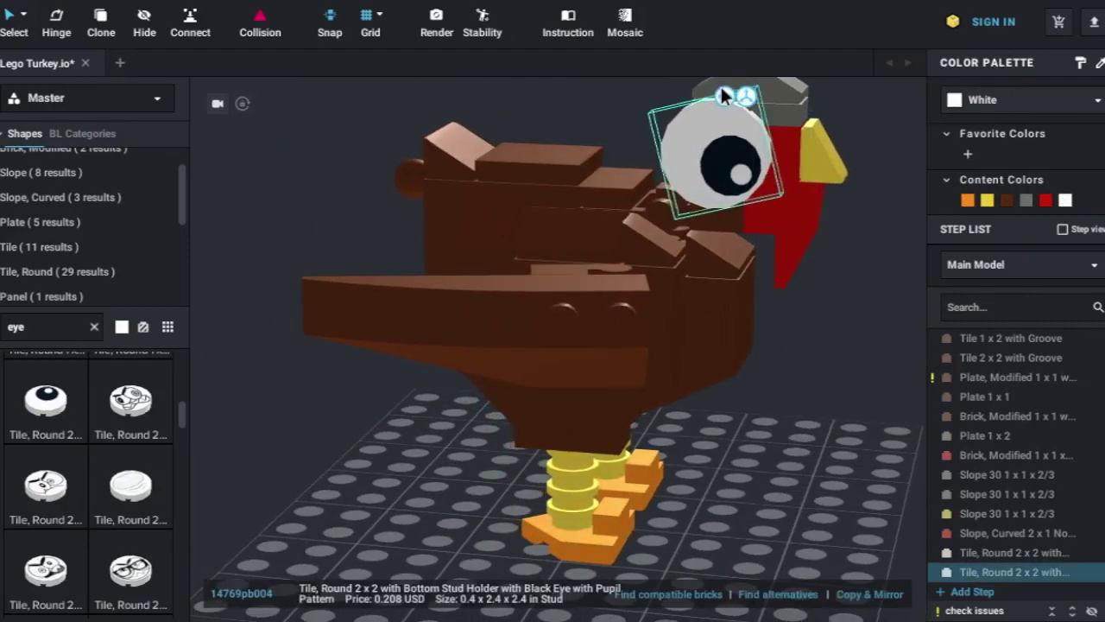
left_click_drag(730, 78, 718, 89)
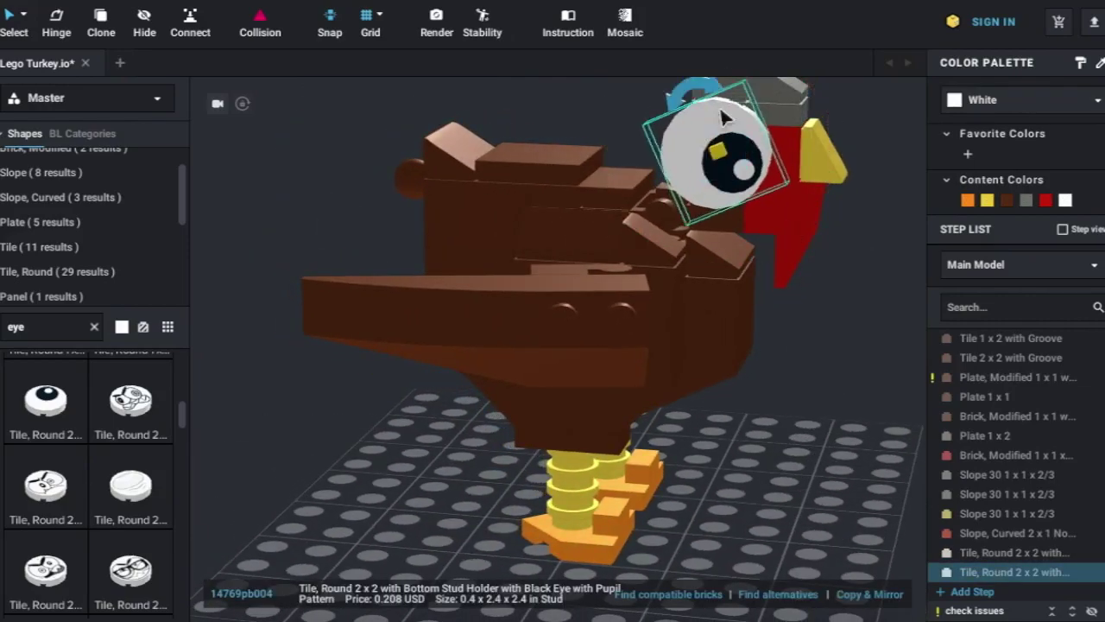
left_click(752, 388)
mouse_move(752, 388)
right_mouse_down()
mouse_move(685, 394)
mouse_move(678, 291)
mouse_move(677, 456)
mouse_move(666, 449)
right_mouse_up()
Group the eye plate, red wattle, yellow beak and grey top into SubModel Group 1.
left_click(436, 277)
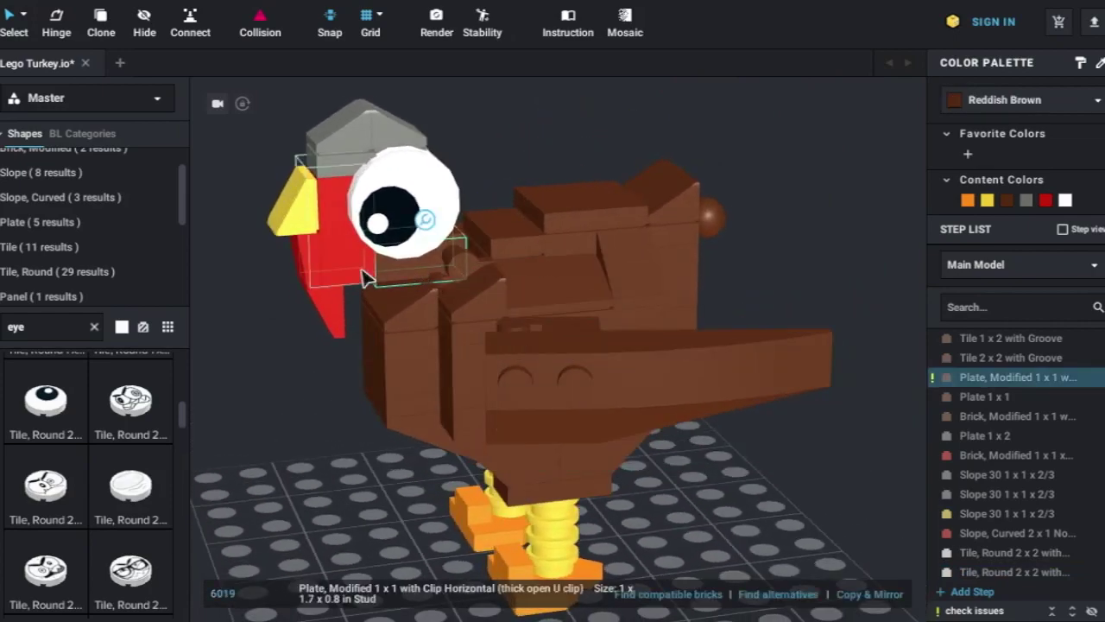
left_click(322, 259, "ctrl")
left_click(302, 207, "ctrl")
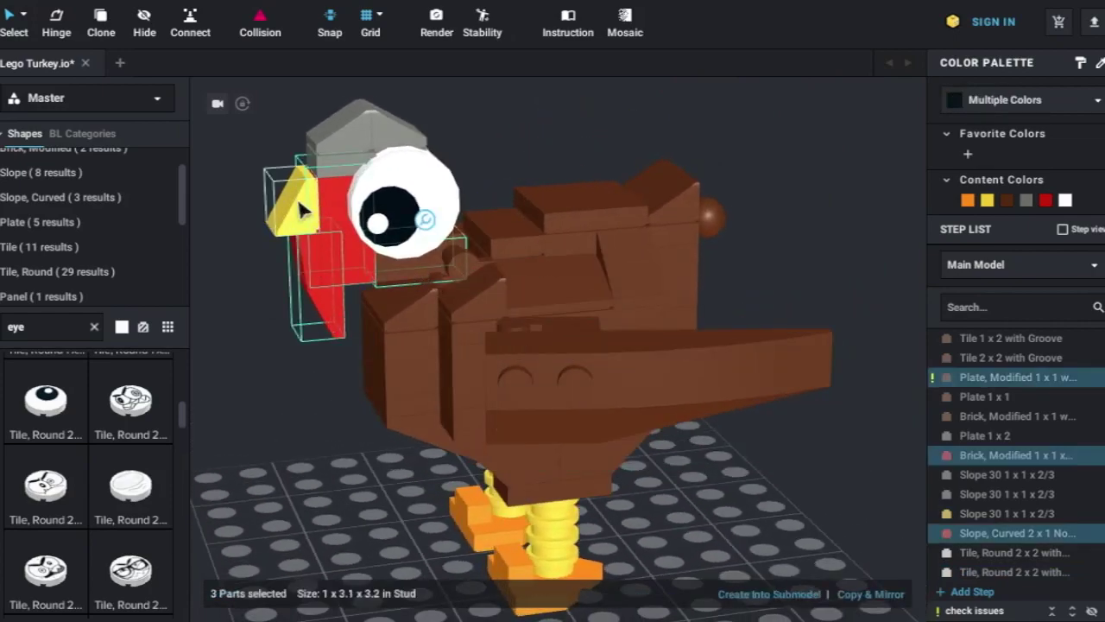
left_click(385, 119, "ctrl")
mouse_move(386, 119)
right_mouse_down()
mouse_move(543, 148)
mouse_move(509, 143)
right_mouse_up()
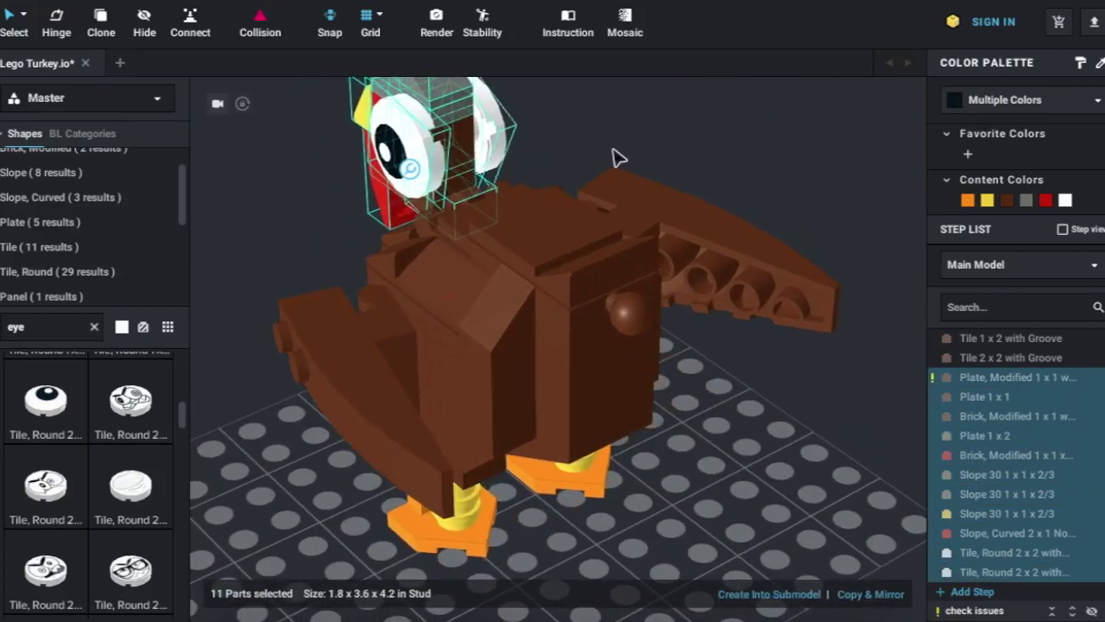
right_click_drag(616, 157, 691, 143)
right_click(436, 195)
mouse_move(471, 332)
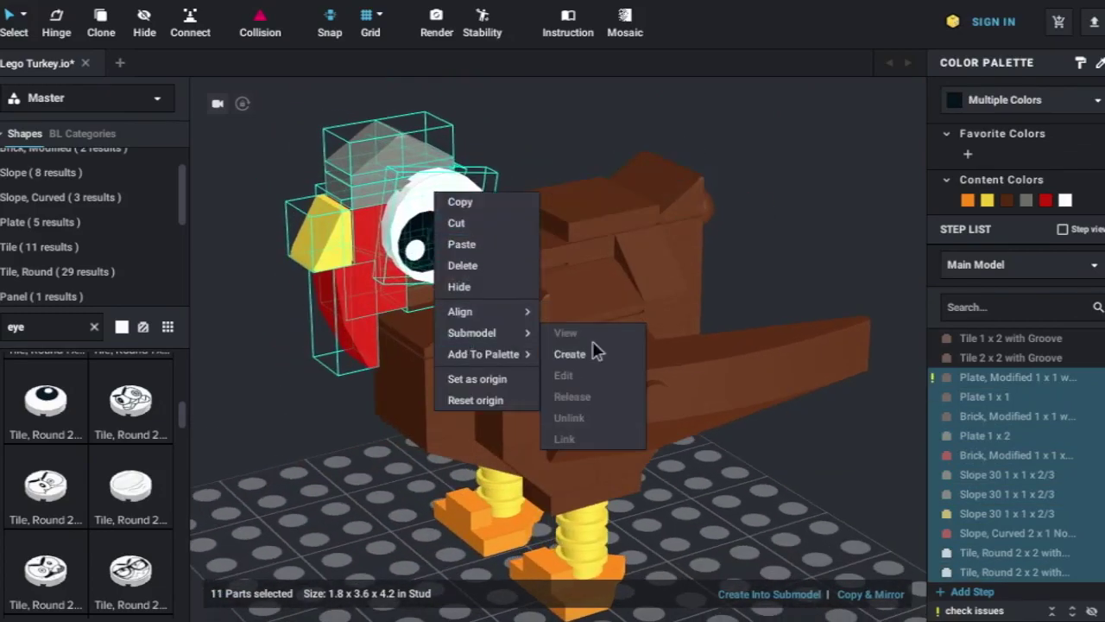
left_click(568, 353)
left_click(685, 358)
Tilt the head submodel by 5° and review it from around the turkey.
mouse_move(426, 424)
right_mouse_down()
mouse_move(370, 501)
mouse_move(373, 214)
right_mouse_up()
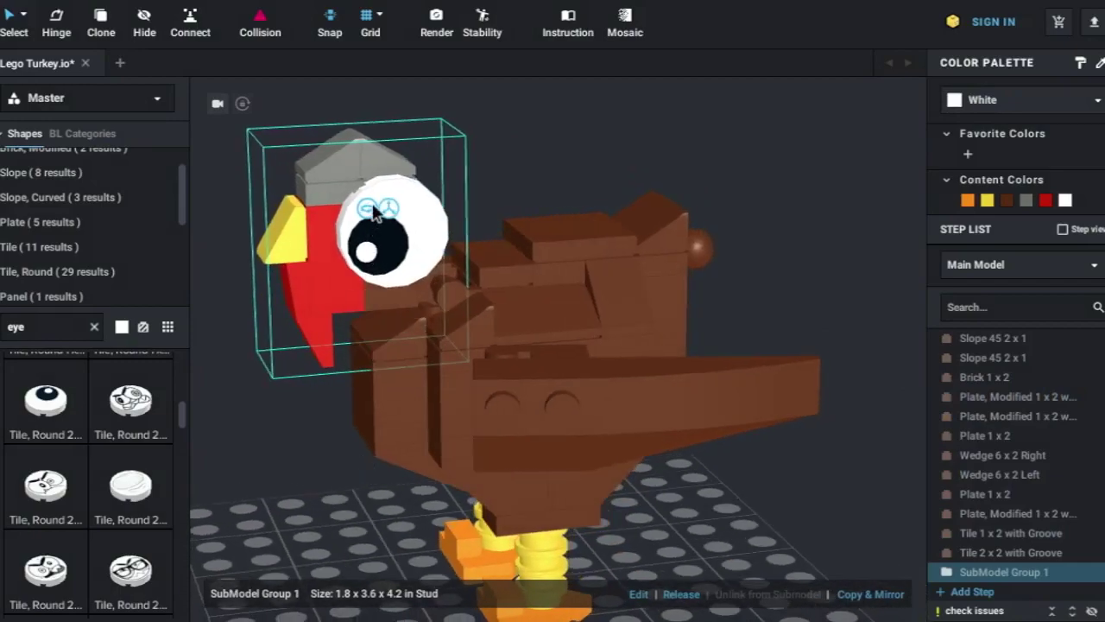
left_click_drag(507, 281, 513, 280)
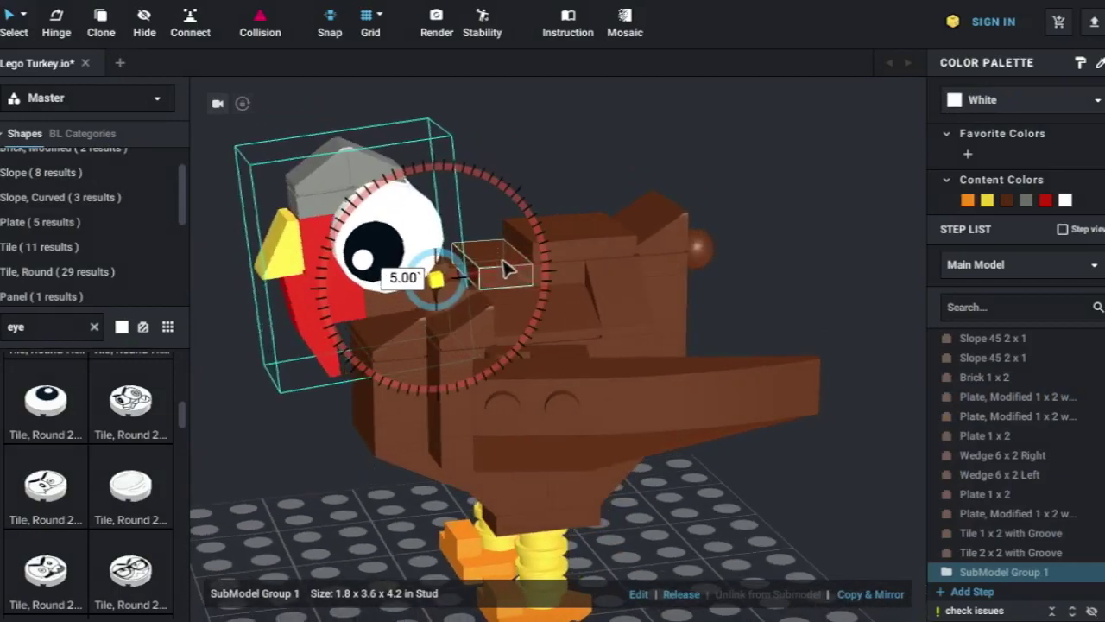
left_click(699, 526)
scroll(699, 526, "down", 3)
mouse_move(698, 526)
right_mouse_down()
mouse_move(734, 530)
mouse_move(727, 510)
mouse_move(640, 477)
mouse_move(621, 500)
mouse_move(624, 543)
mouse_move(626, 439)
mouse_move(640, 425)
mouse_move(658, 434)
mouse_move(673, 387)
mouse_move(570, 313)
mouse_move(684, 509)
mouse_move(696, 394)
mouse_move(704, 399)
right_mouse_up()
Place an A-shape wedge plate (15706) on the baseplate and paste two copies.
left_click(95, 328)
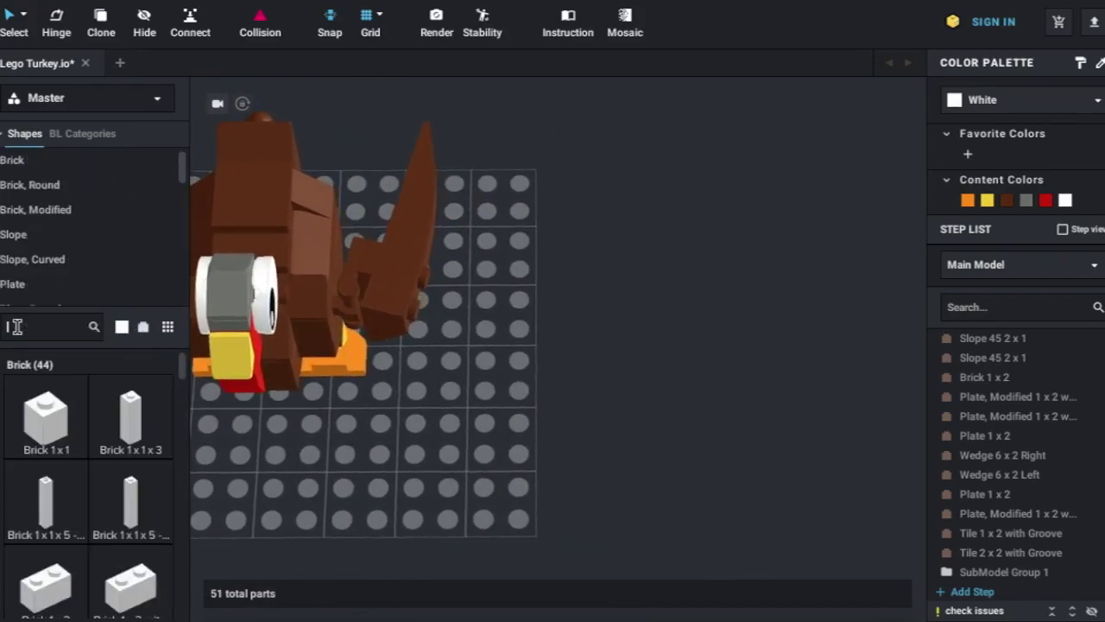
type("15706")
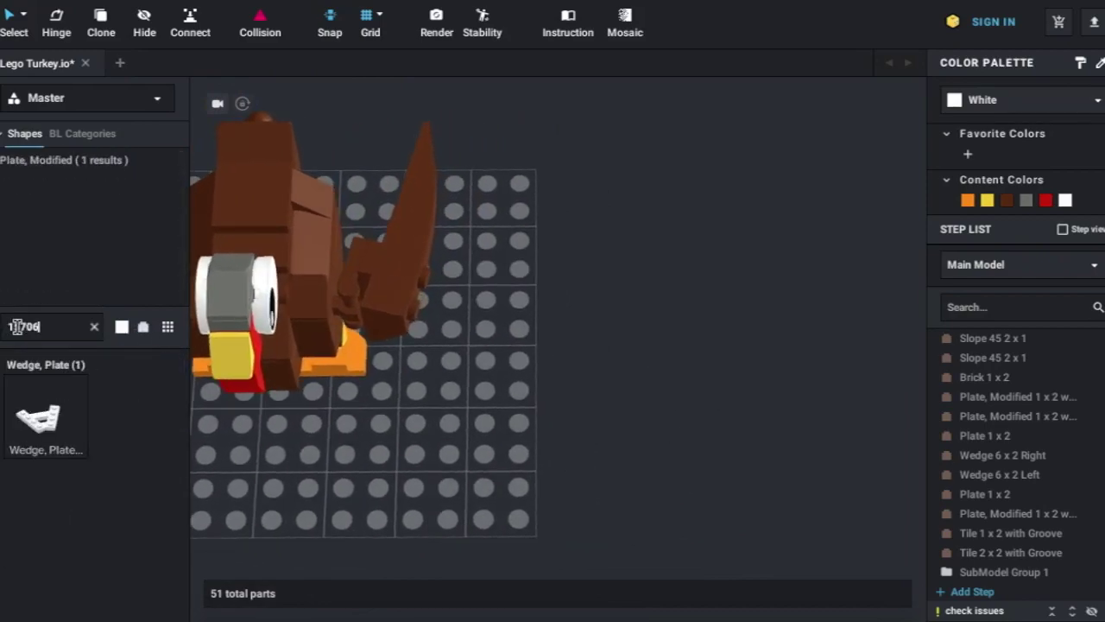
left_click_drag(53, 423, 568, 477)
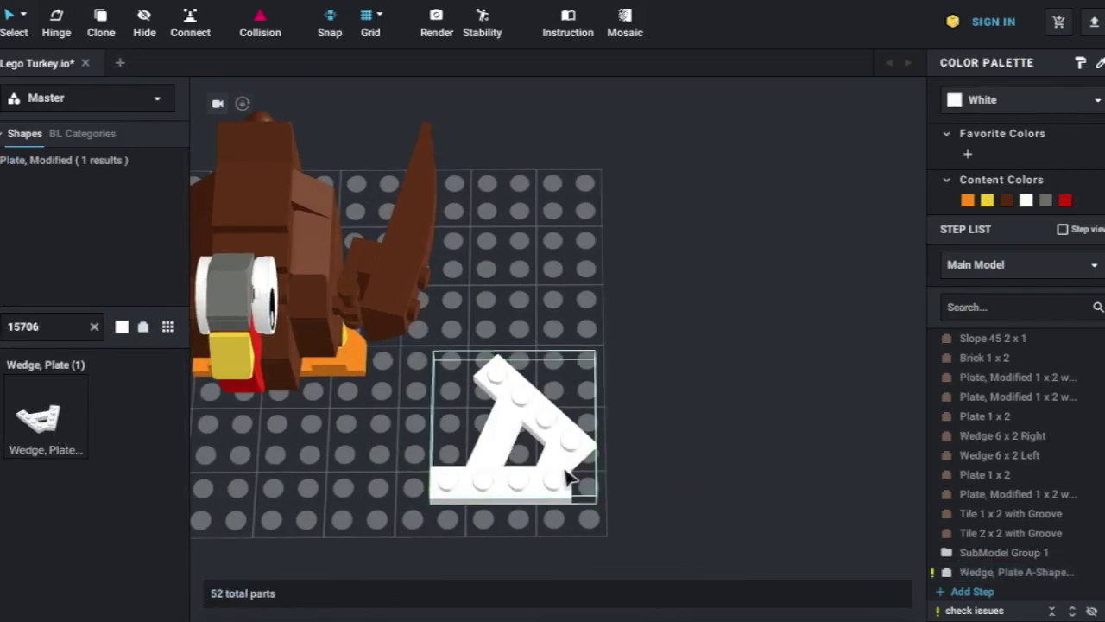
key("ctrl+c")
key("ctrl+v")
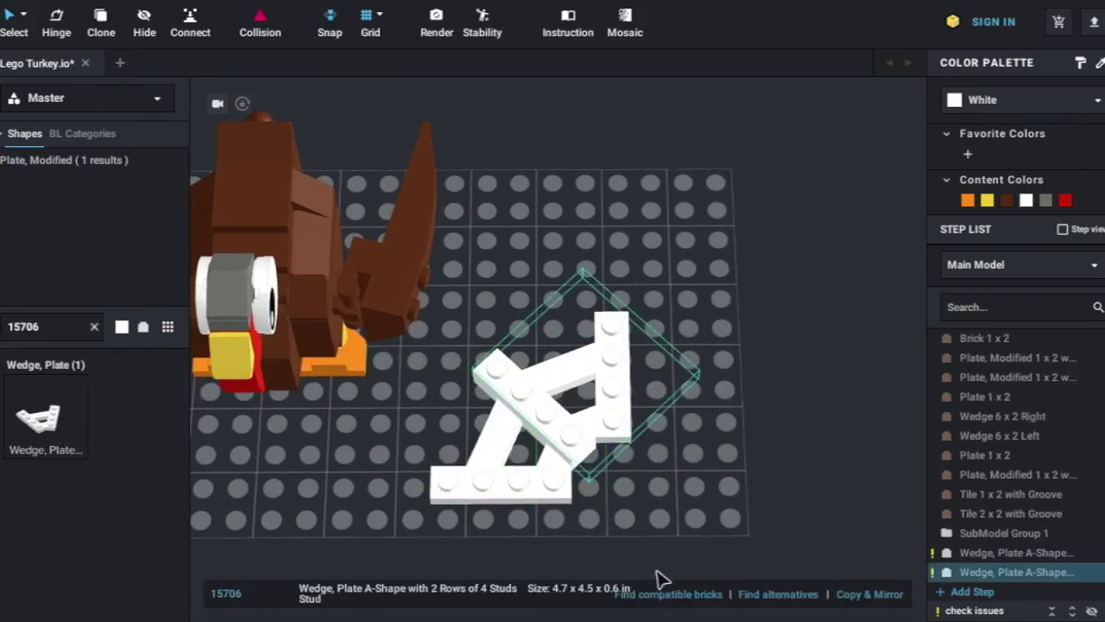
key("ctrl+v")
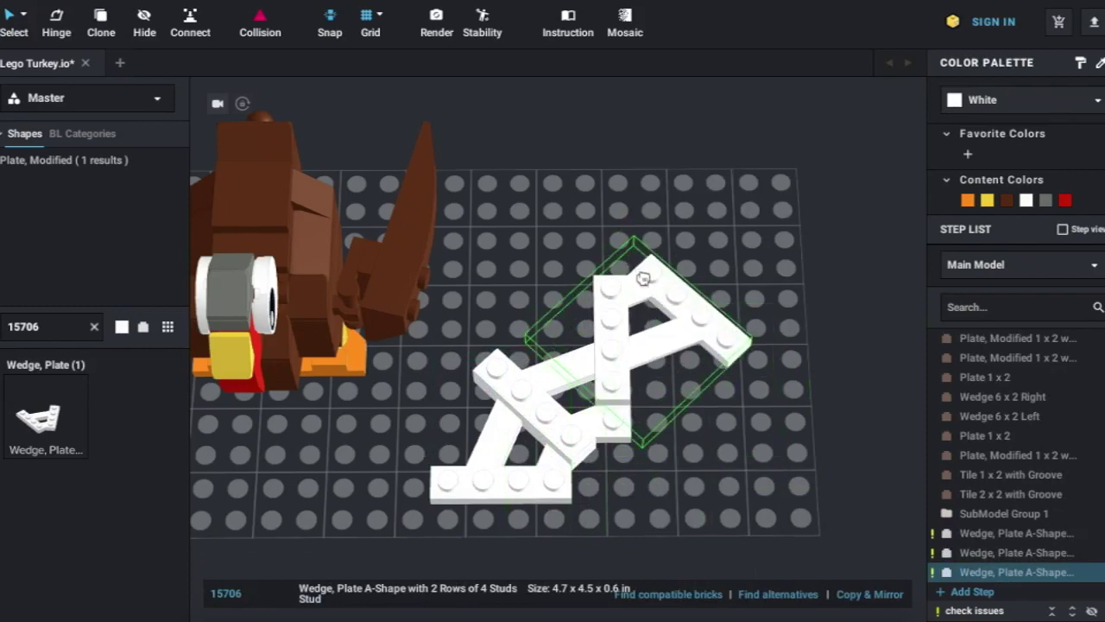
Arrange the three wedge plates side by side as an interlocked tail frame.
right_click_drag(676, 496, 671, 439)
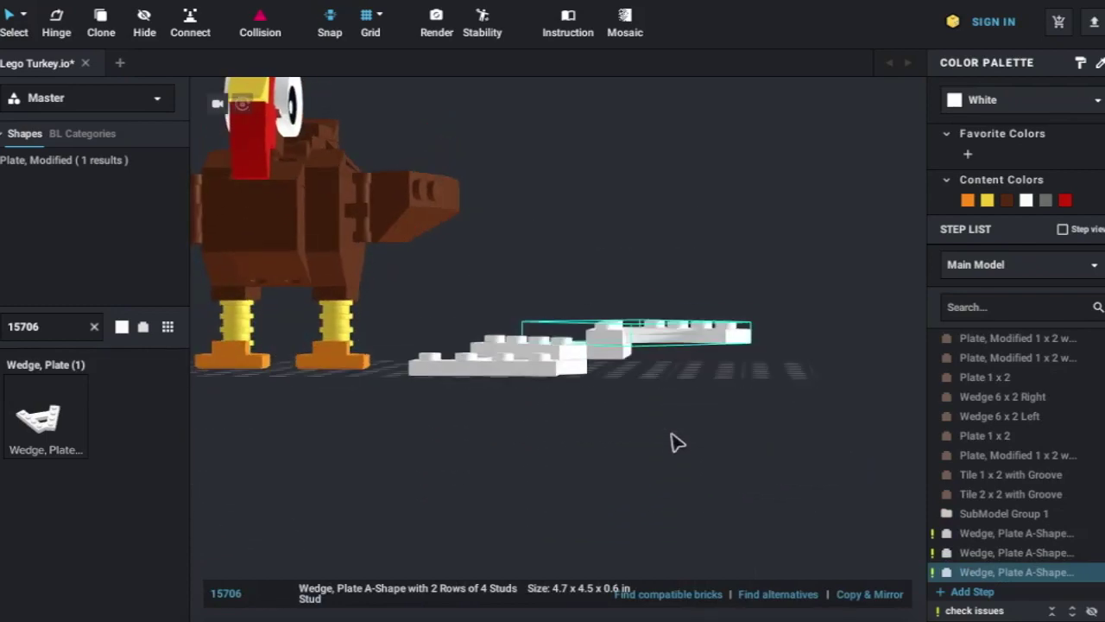
left_click(699, 301)
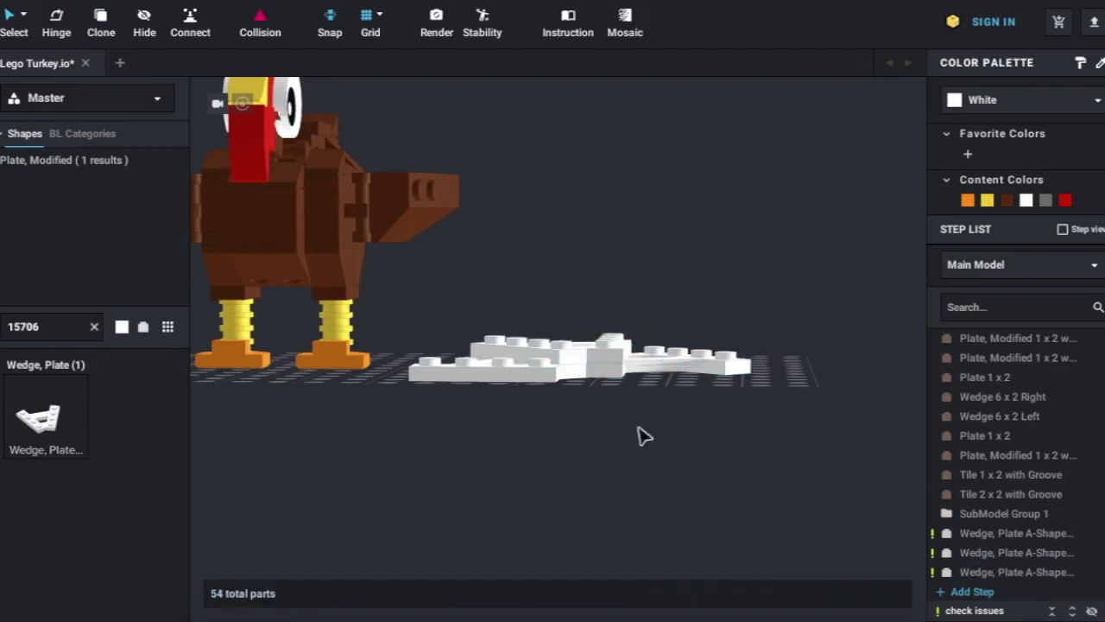
right_click_drag(639, 435, 587, 472)
left_click(513, 452)
left_click(708, 476)
mouse_move(661, 387)
left_mouse_down()
mouse_move(673, 435)
mouse_move(607, 458)
left_mouse_up()
left_click(555, 486)
mouse_move(555, 486)
right_mouse_down()
mouse_move(656, 506)
mouse_move(665, 524)
right_mouse_up()
left_click(643, 449)
left_click_drag(643, 449, 715, 517)
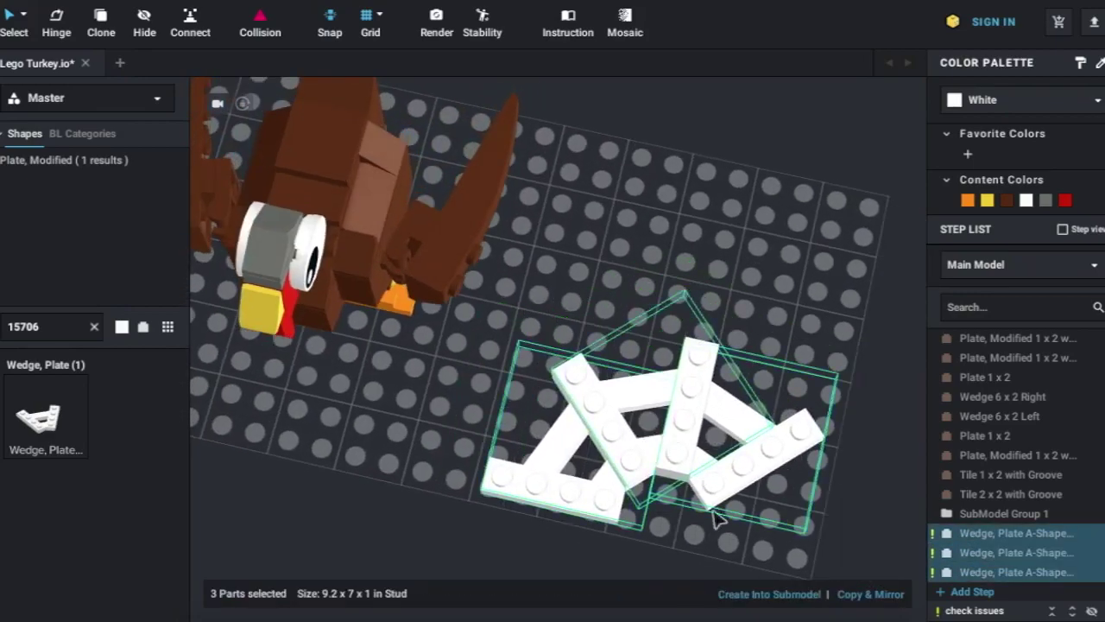
left_click(715, 518)
mouse_move(715, 518)
right_mouse_down()
mouse_move(663, 423)
mouse_move(826, 516)
mouse_move(808, 523)
mouse_move(769, 437)
mouse_move(733, 458)
right_mouse_up()
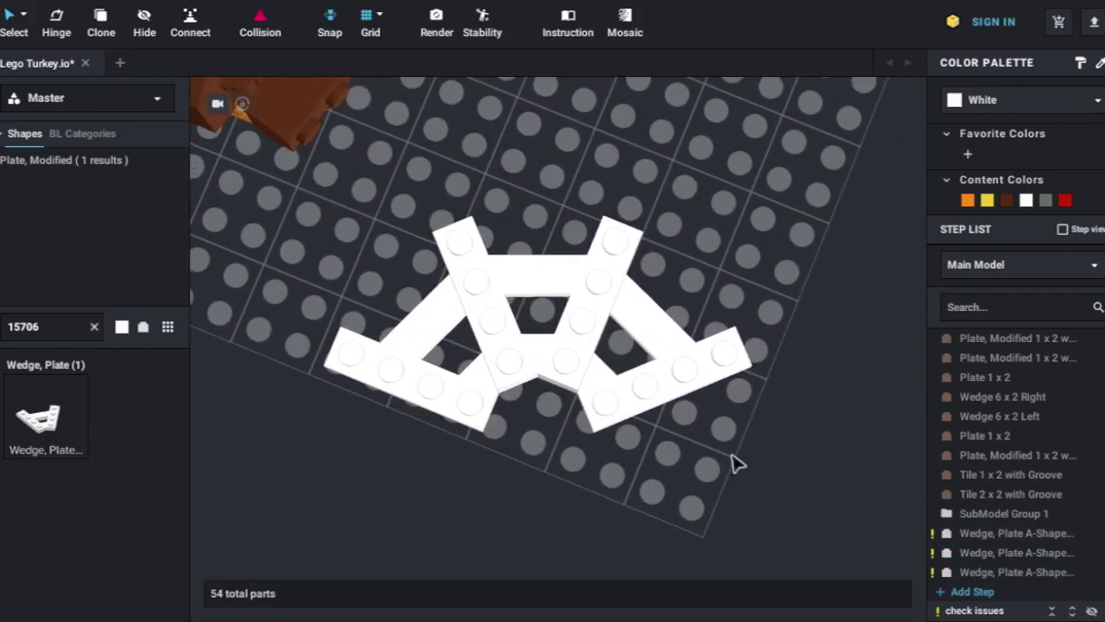
Recolour all three wedge plates reddish brown.
left_click(440, 323)
left_click(1006, 201)
left_click(750, 467)
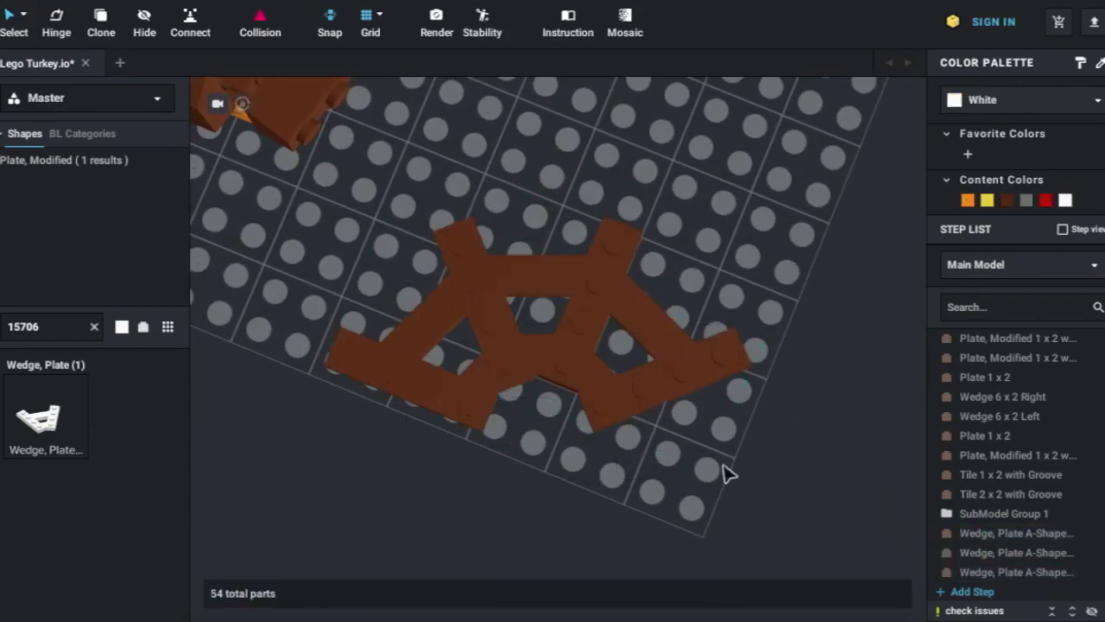
Add two reddish brown 1x4 plates at the left and right of the tail frame.
left_click(95, 327)
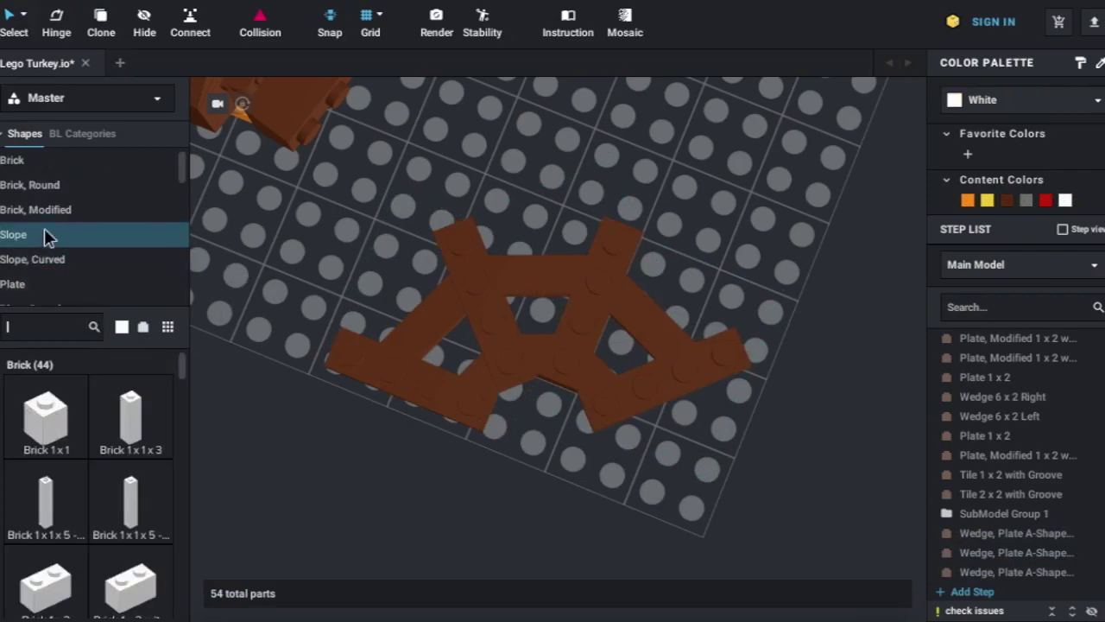
scroll(44, 262, "down", 1)
left_click(35, 224)
left_click_drag(131, 510, 406, 396)
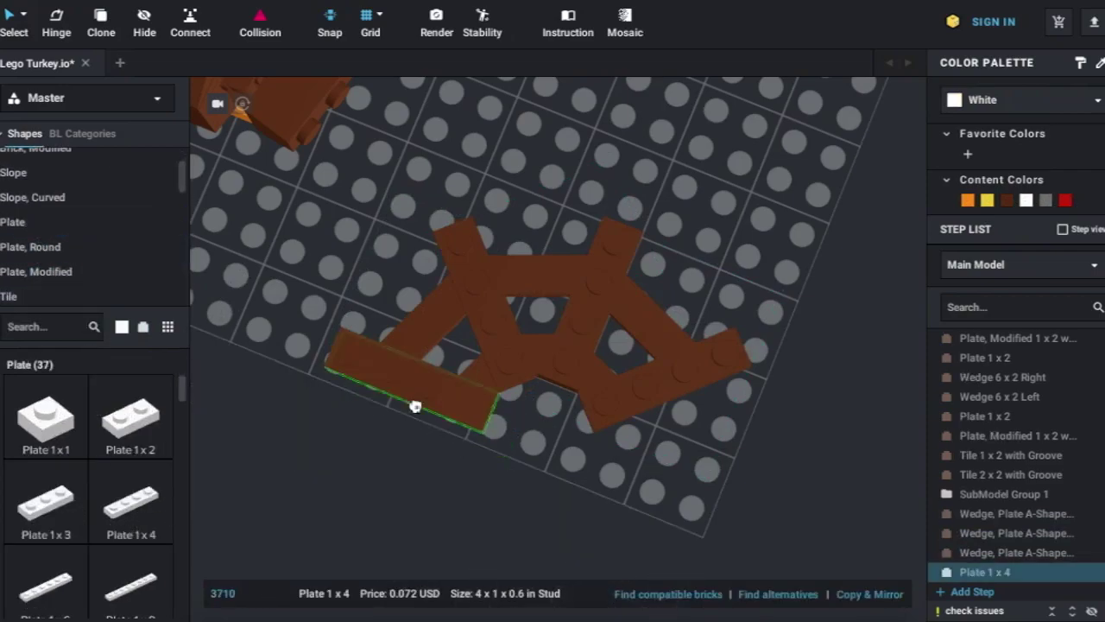
left_click_drag(95, 504, 678, 392)
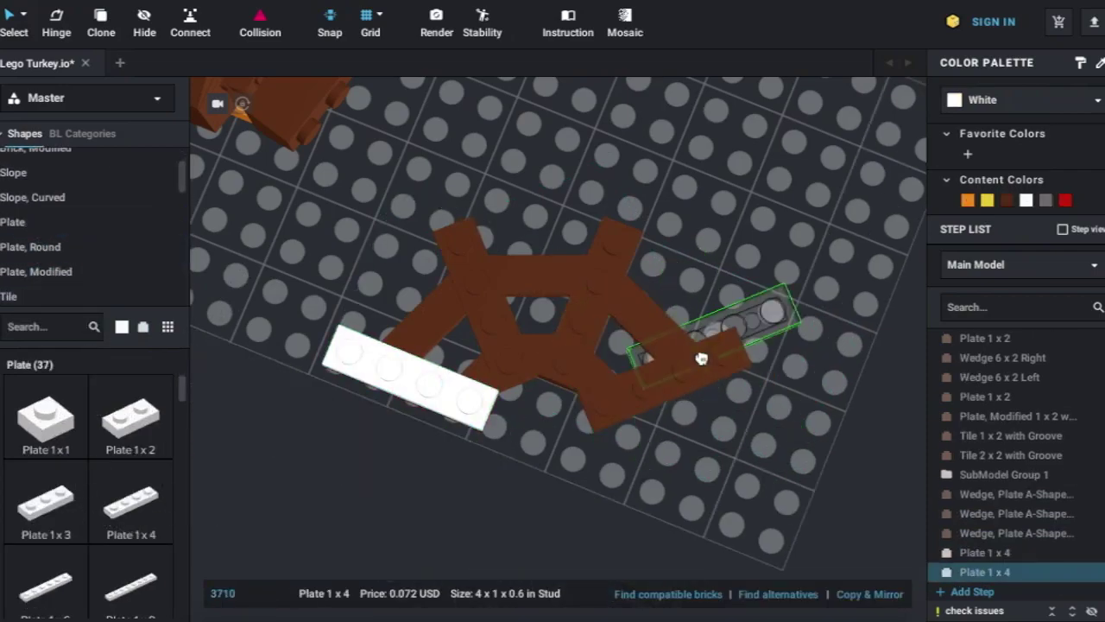
right_click_drag(678, 392, 604, 468)
left_click(1006, 201)
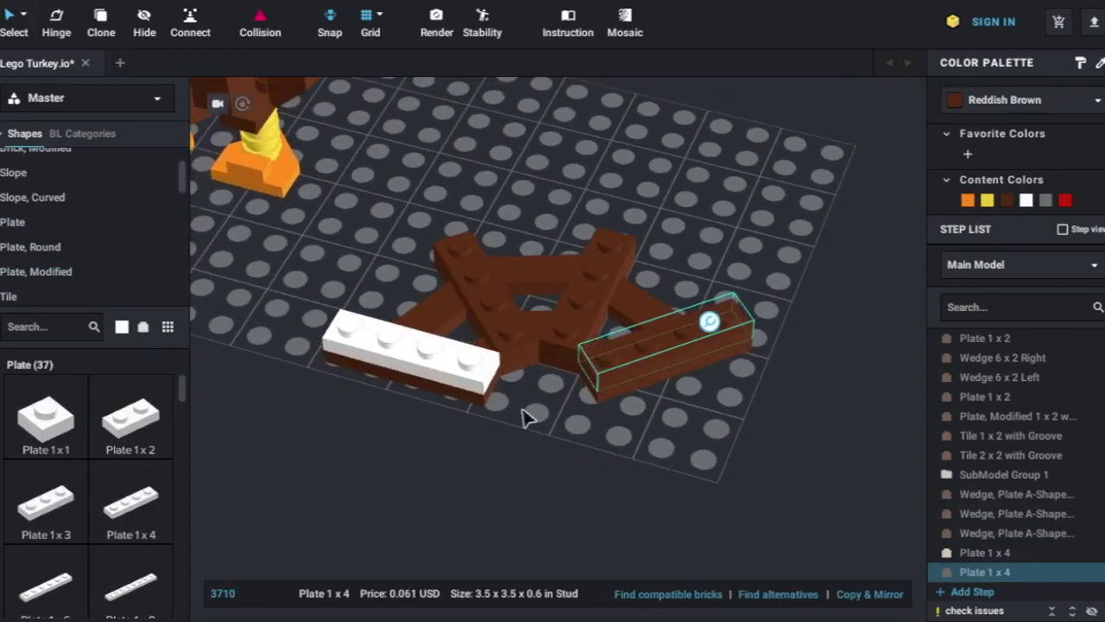
left_click(457, 372)
left_click(1006, 201)
left_click(672, 453)
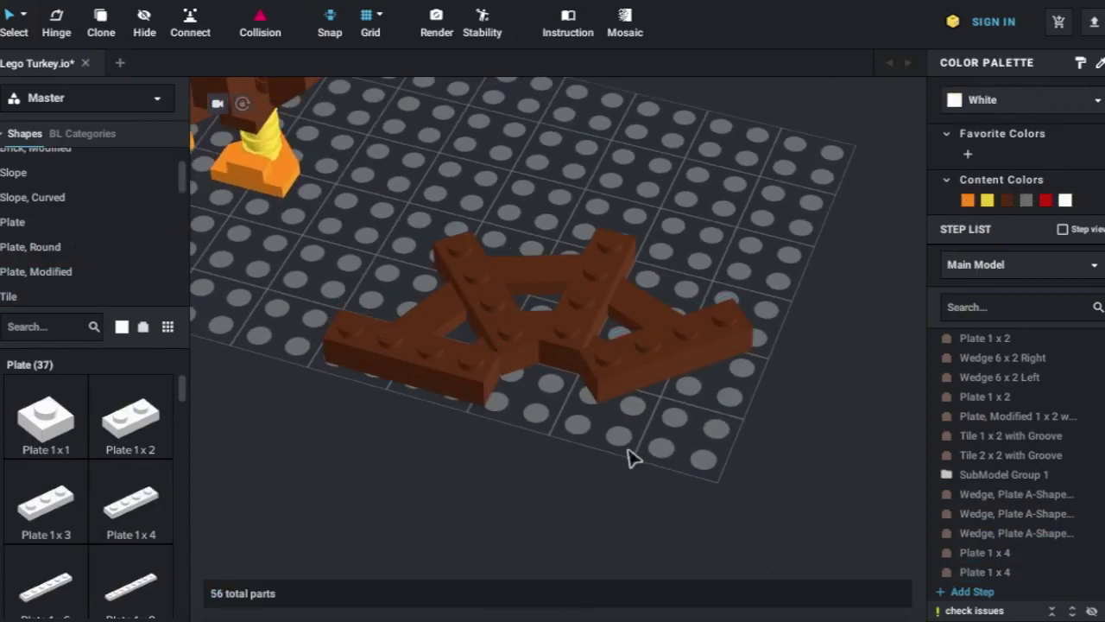
Place an orange towball-socket plate (14418) on the brown frame.
type("1")
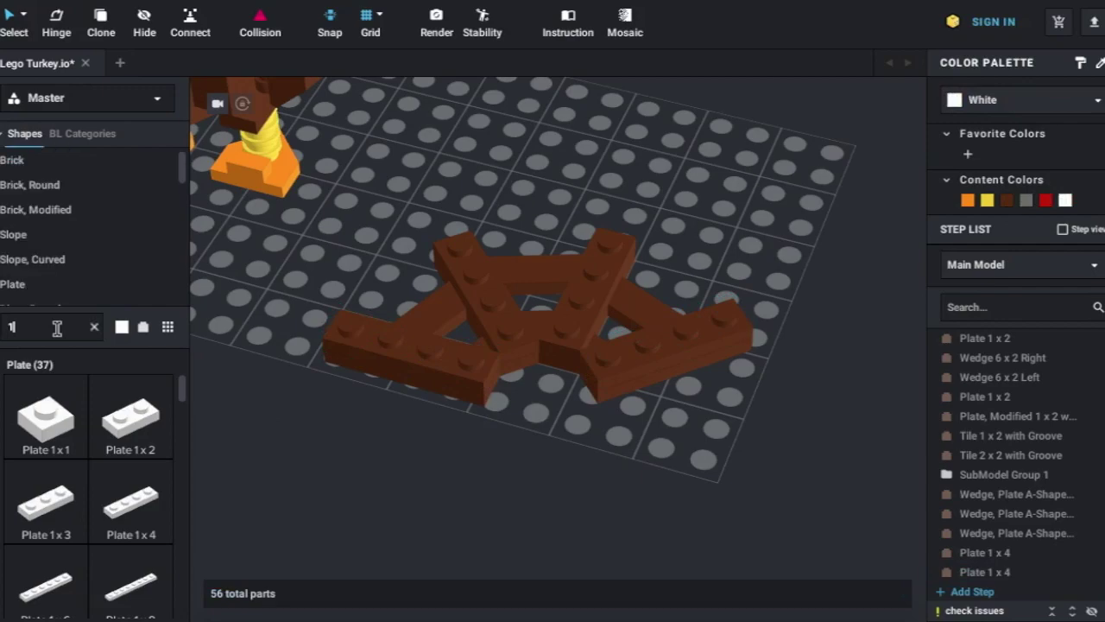
type("4418")
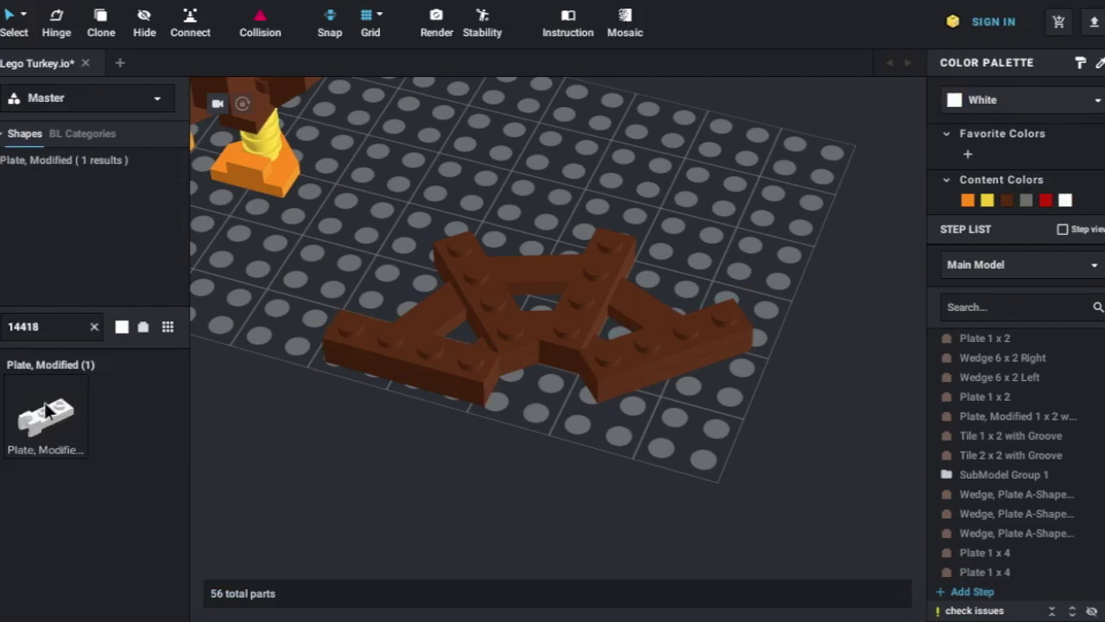
left_click_drag(46, 413, 518, 319)
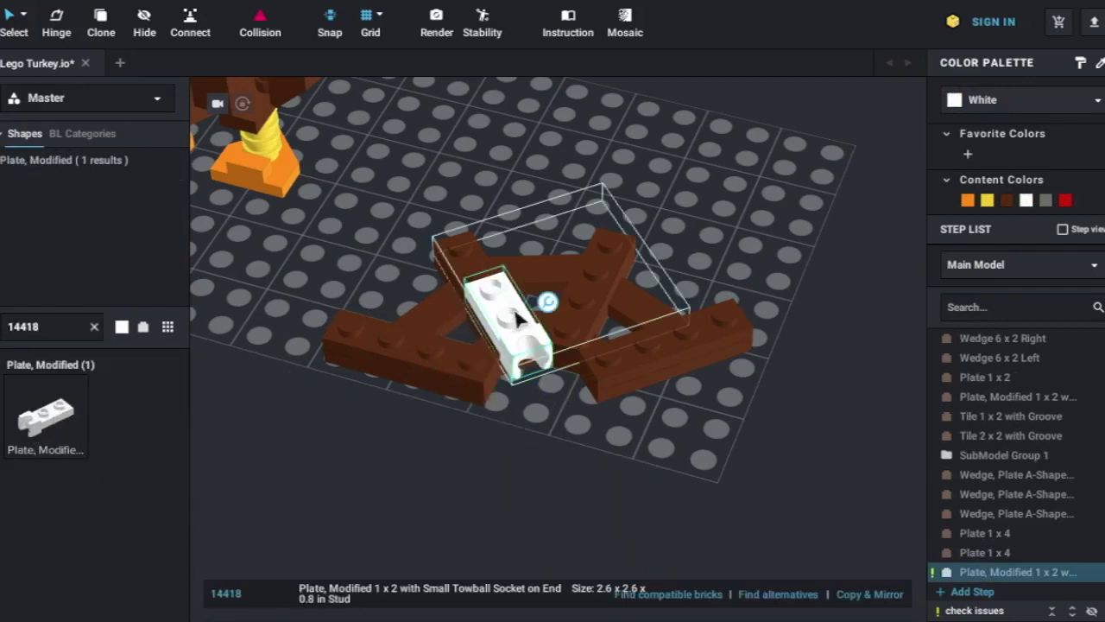
left_click(552, 464)
right_click_drag(552, 464, 556, 498)
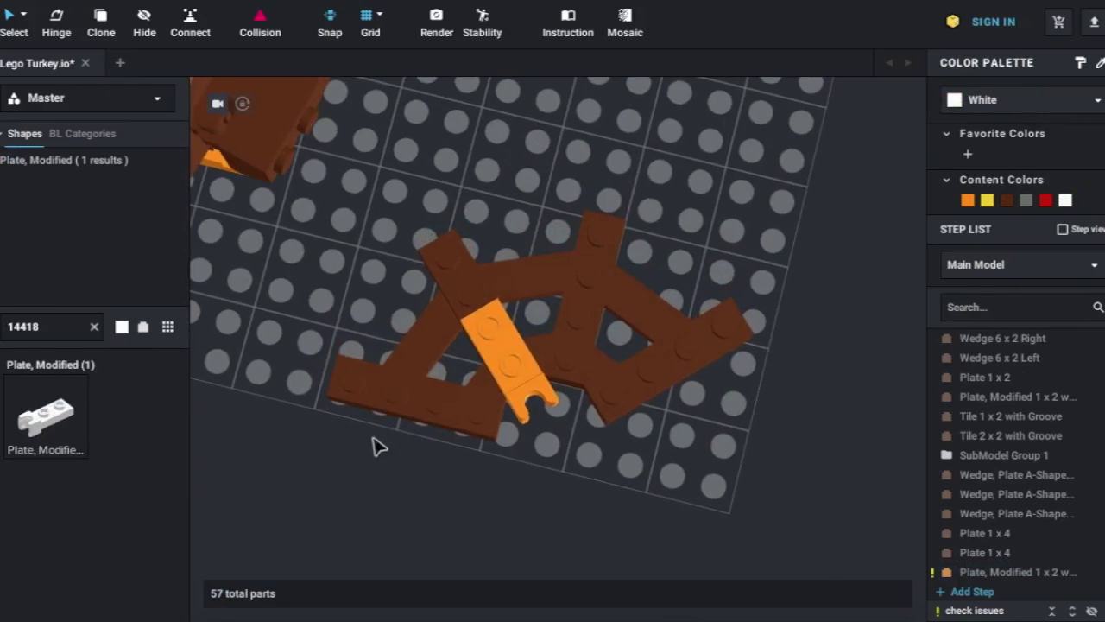
Add an orange 1x2 plate and an orange 1x4 plate on the tail's right side.
left_click(94, 327)
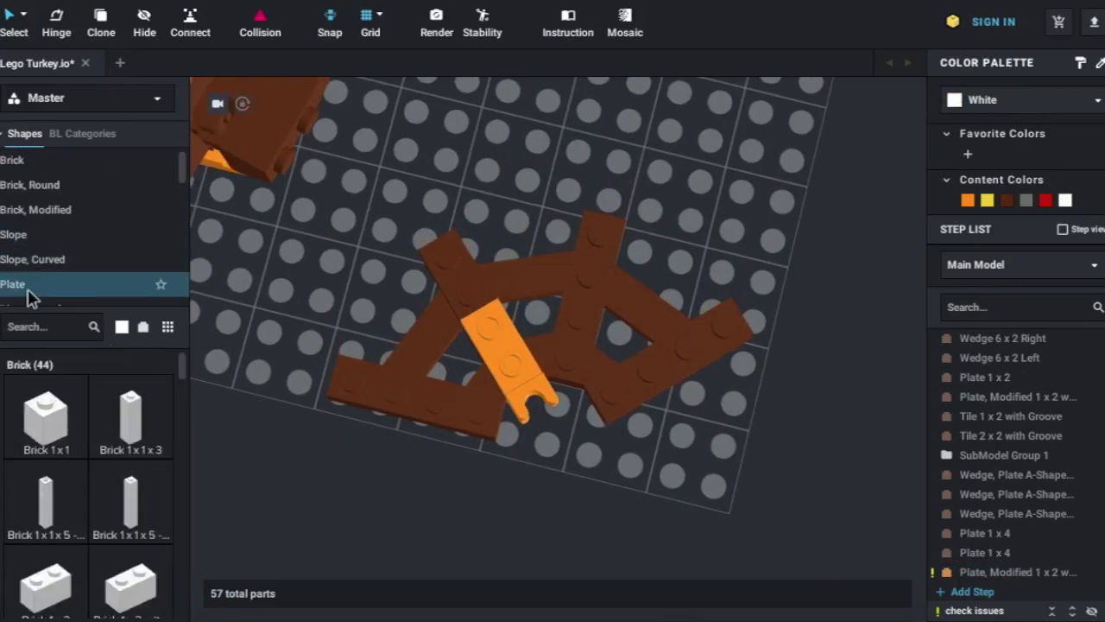
left_click(26, 284)
mouse_move(131, 419)
left_mouse_down()
mouse_move(441, 249)
mouse_move(458, 269)
left_mouse_up()
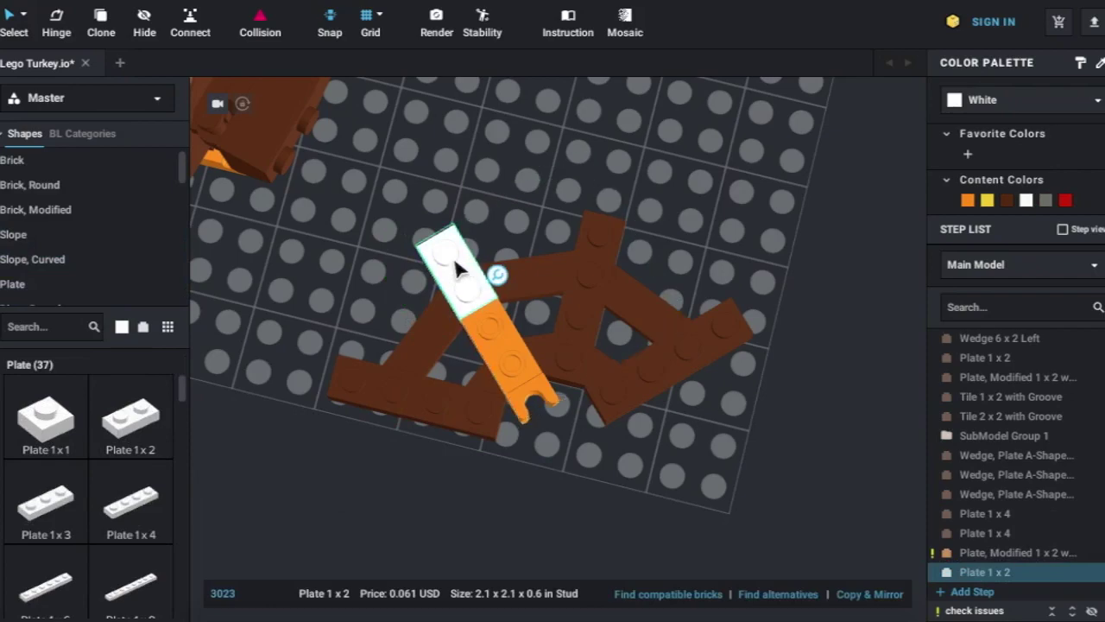
left_click(967, 200)
left_click(669, 464)
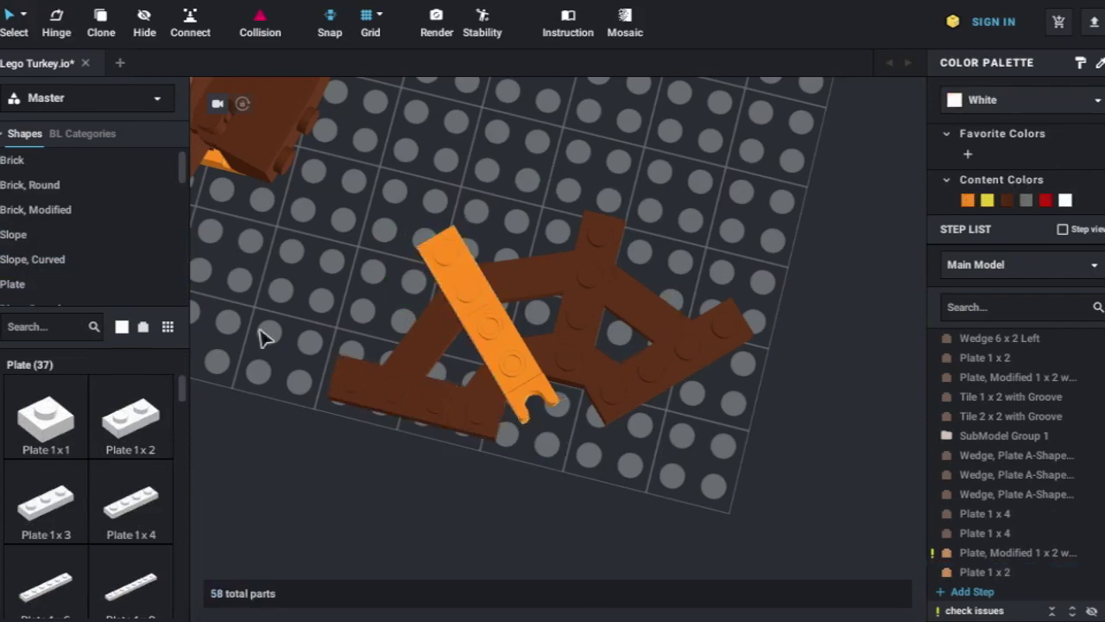
left_click_drag(134, 505, 597, 314)
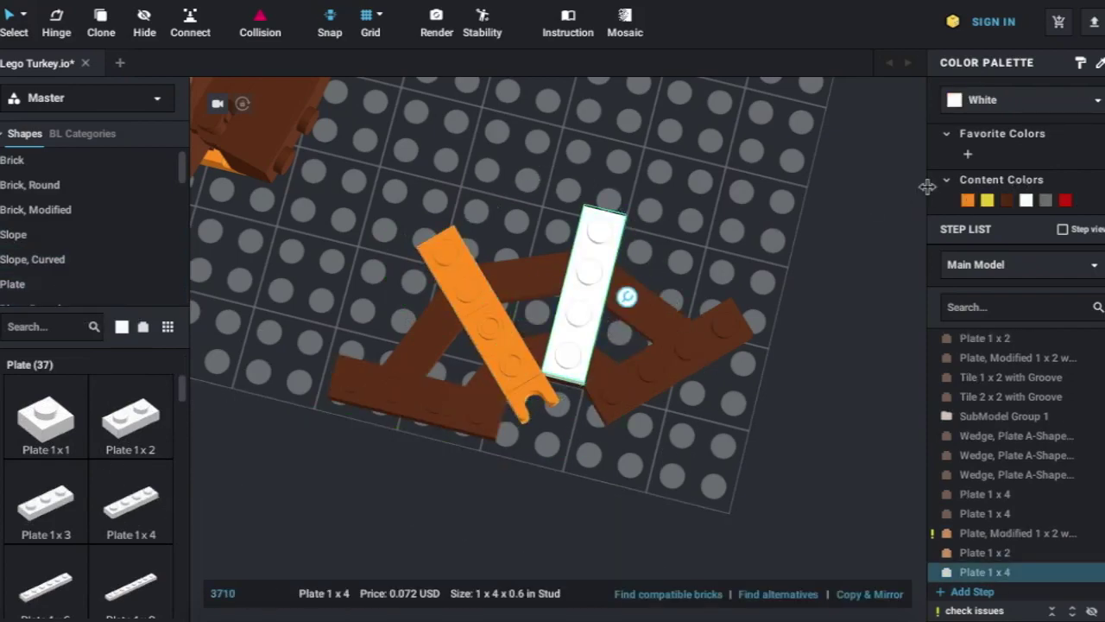
left_click(649, 494)
type("4")
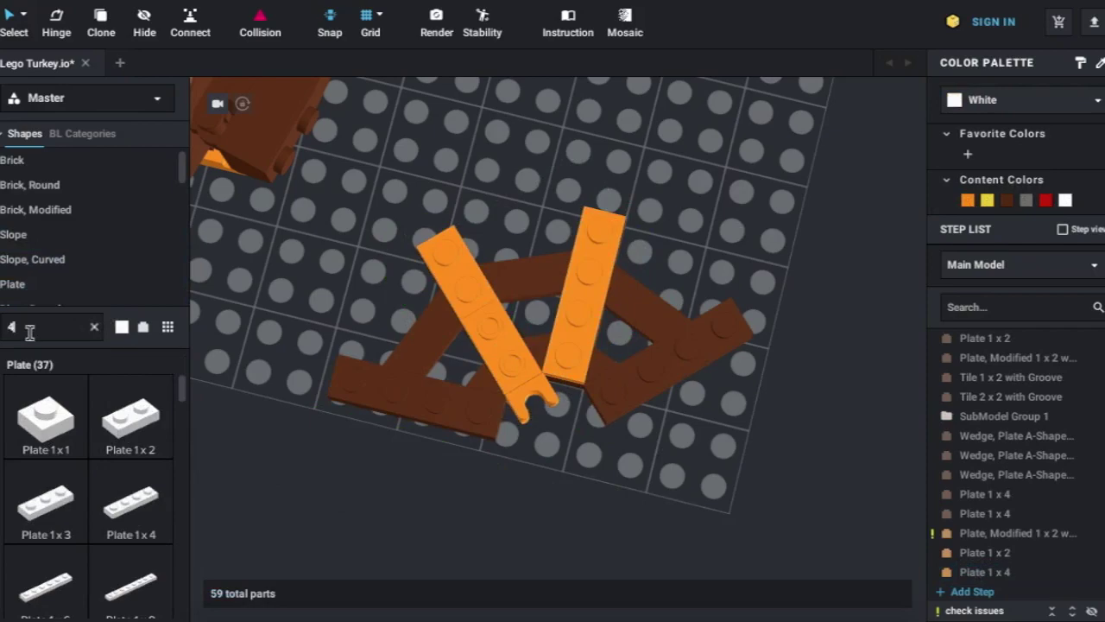
Add an orange 4x2 wedge plate on the tail's right and a mirrored copy on the left.
type("176")
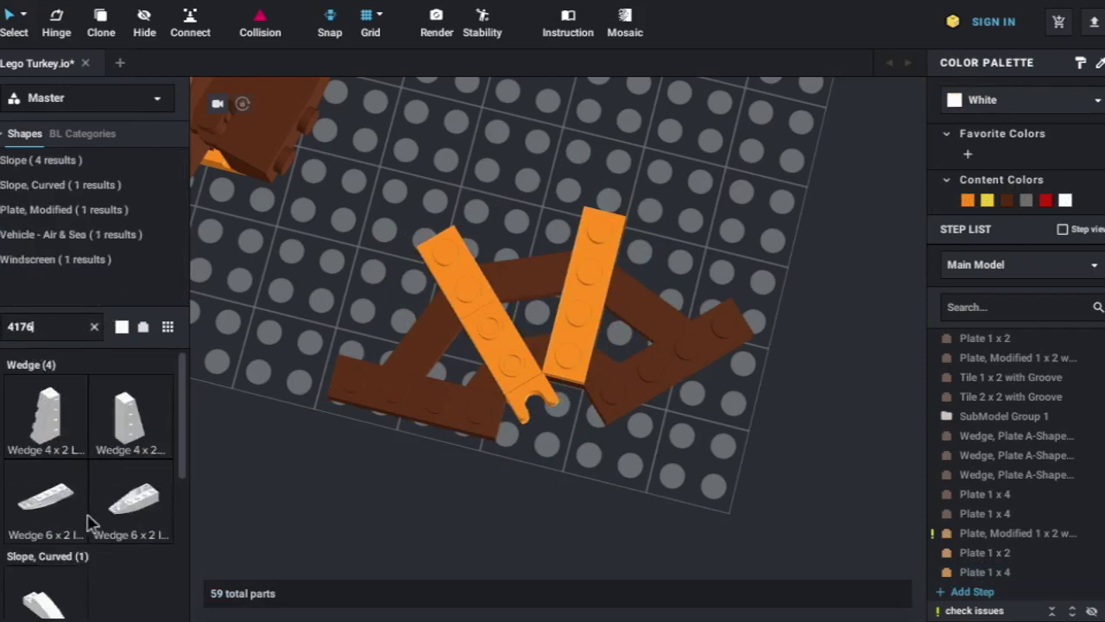
scroll(74, 498, "down", 5)
scroll(75, 497, "down", 2)
scroll(41, 424, "up", 1)
left_click_drag(40, 424, 684, 390)
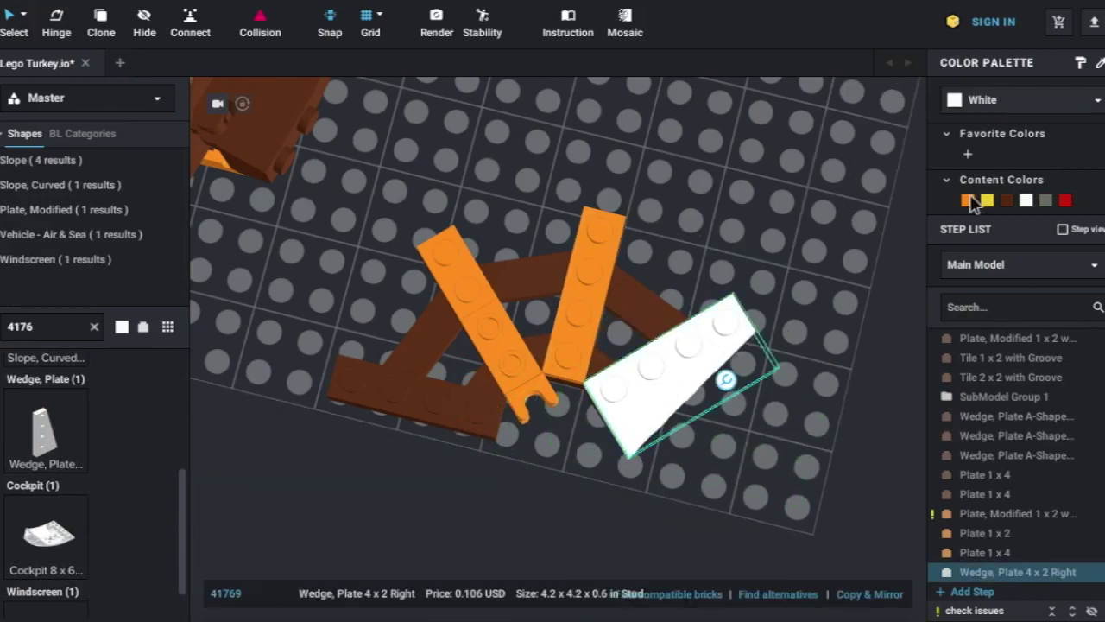
left_click(968, 199)
left_click(863, 594)
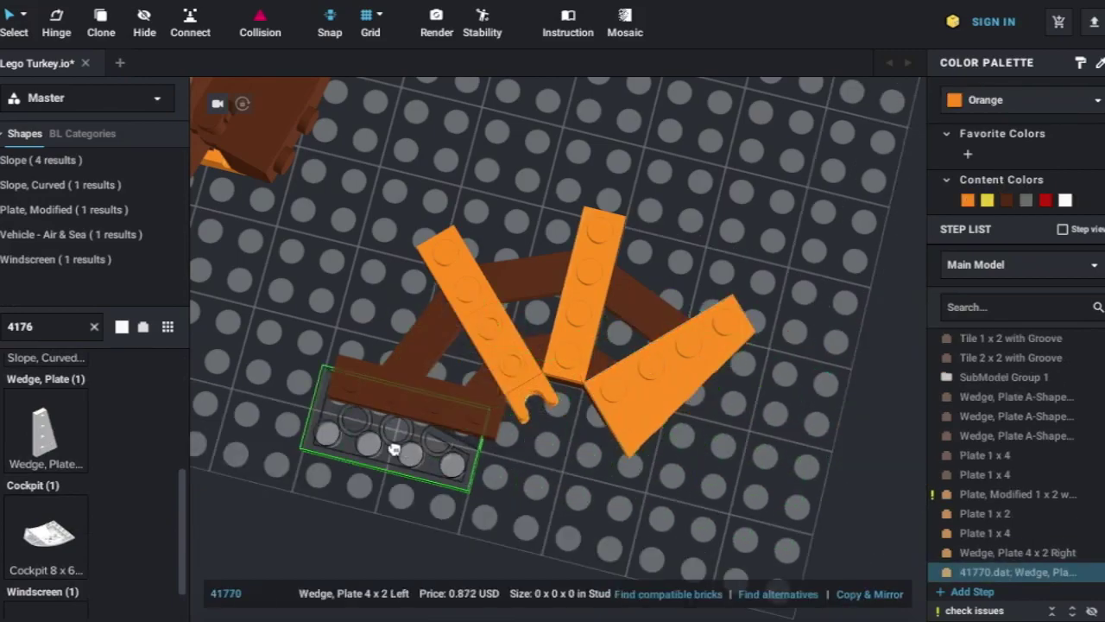
left_click(407, 439)
left_click(623, 486)
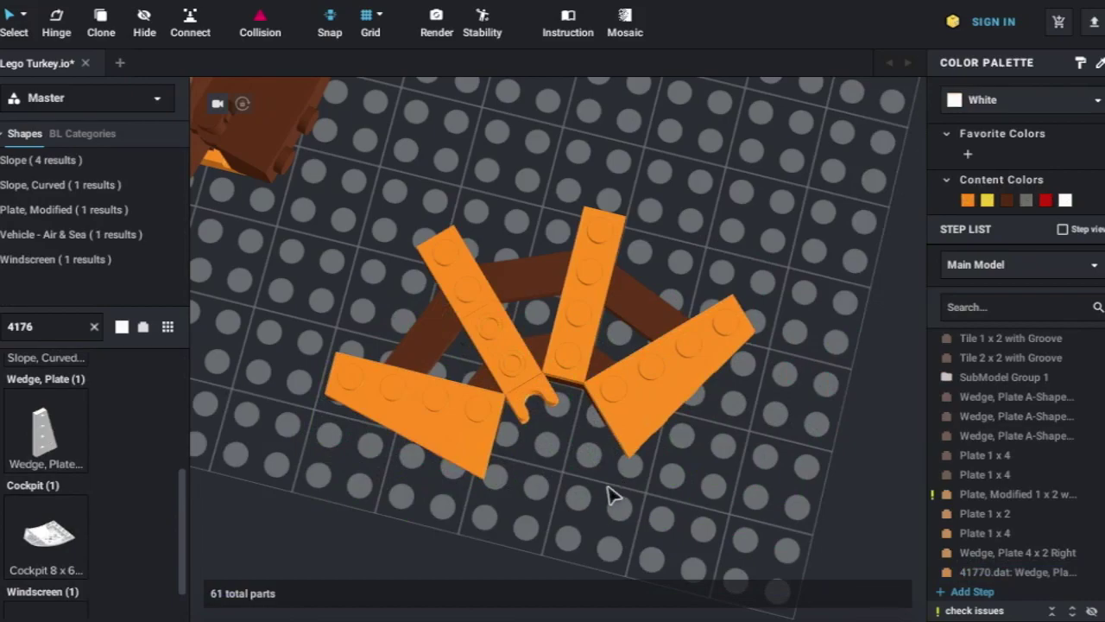
mouse_move(609, 494)
right_mouse_down()
mouse_move(612, 506)
mouse_move(599, 508)
mouse_move(613, 463)
mouse_move(636, 451)
mouse_move(607, 458)
mouse_move(608, 508)
right_mouse_up()
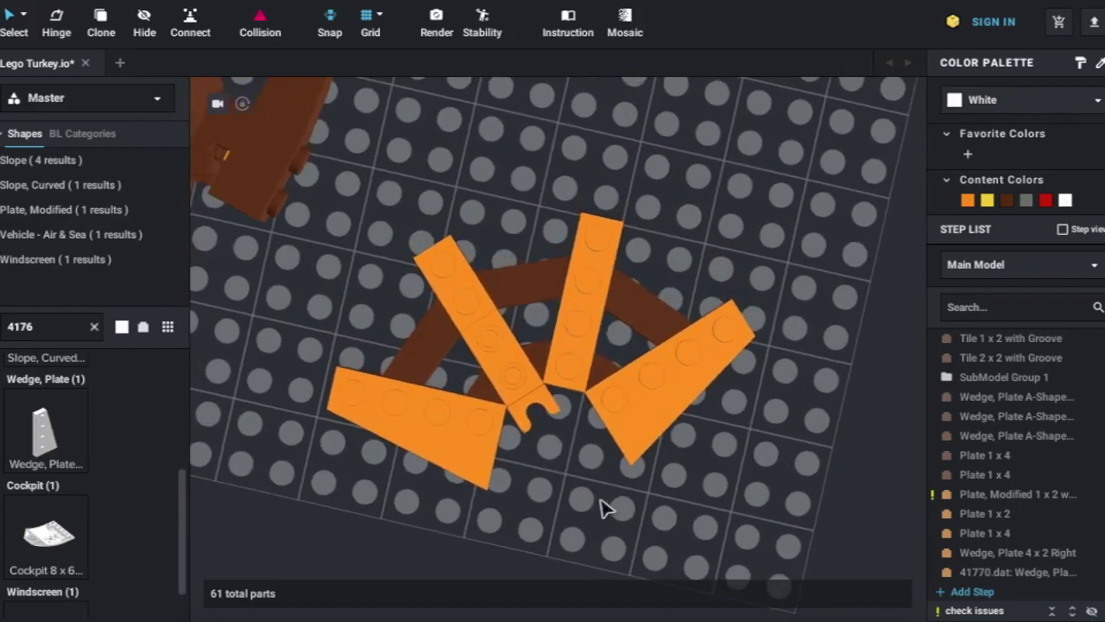
Tip the right wedge and upright feather with yellow 1x2 plates.
left_click(455, 288)
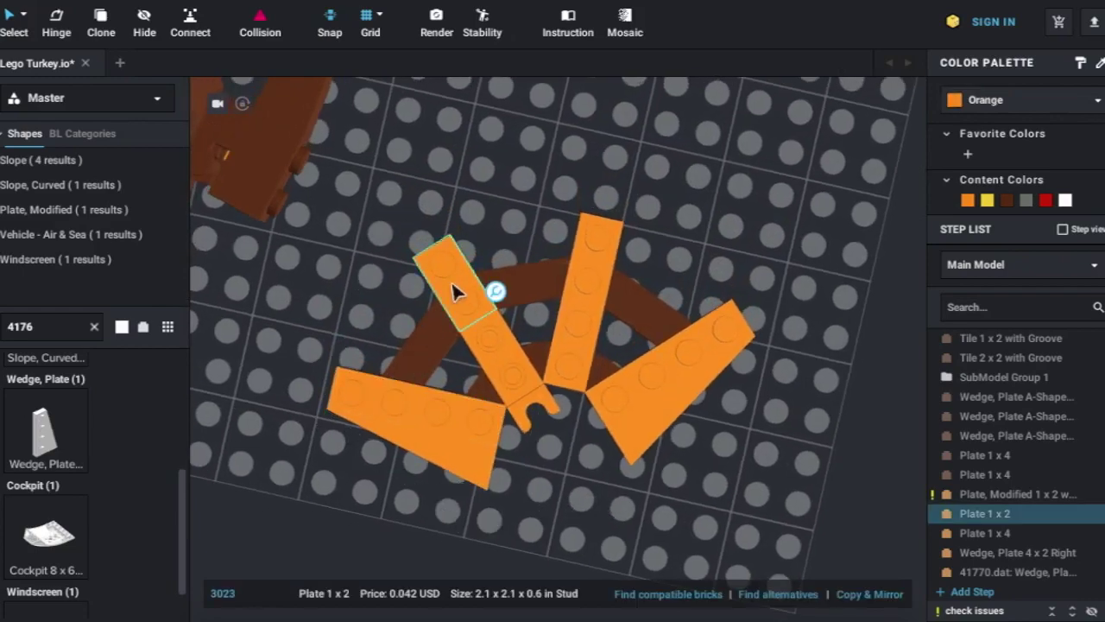
key("ctrl+c")
key("ctrl+v")
left_click(987, 201)
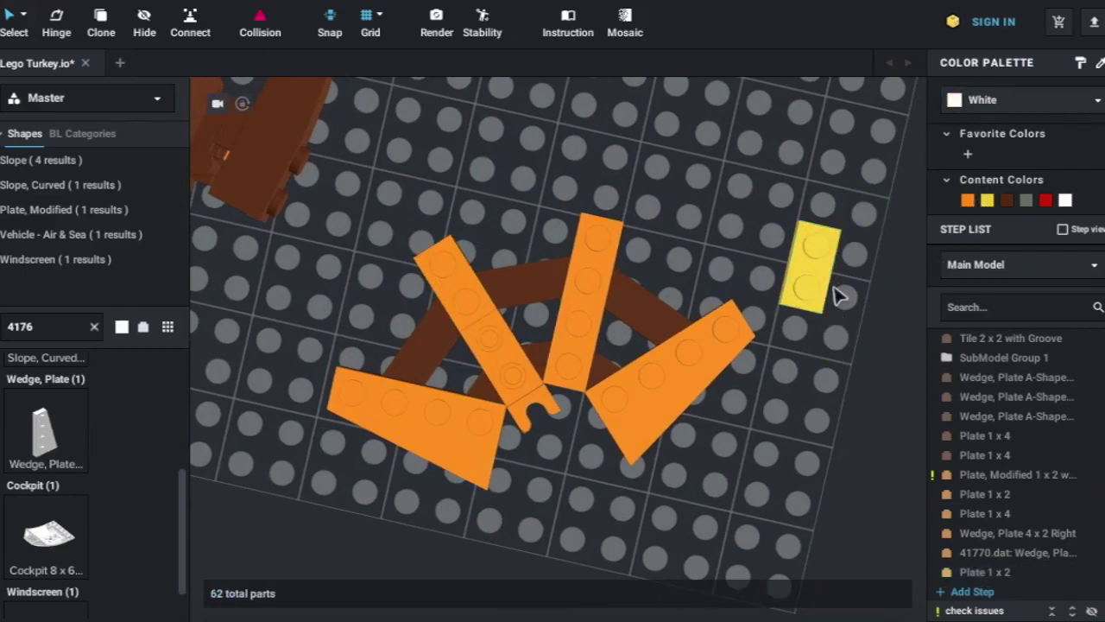
left_click_drag(820, 289, 707, 354)
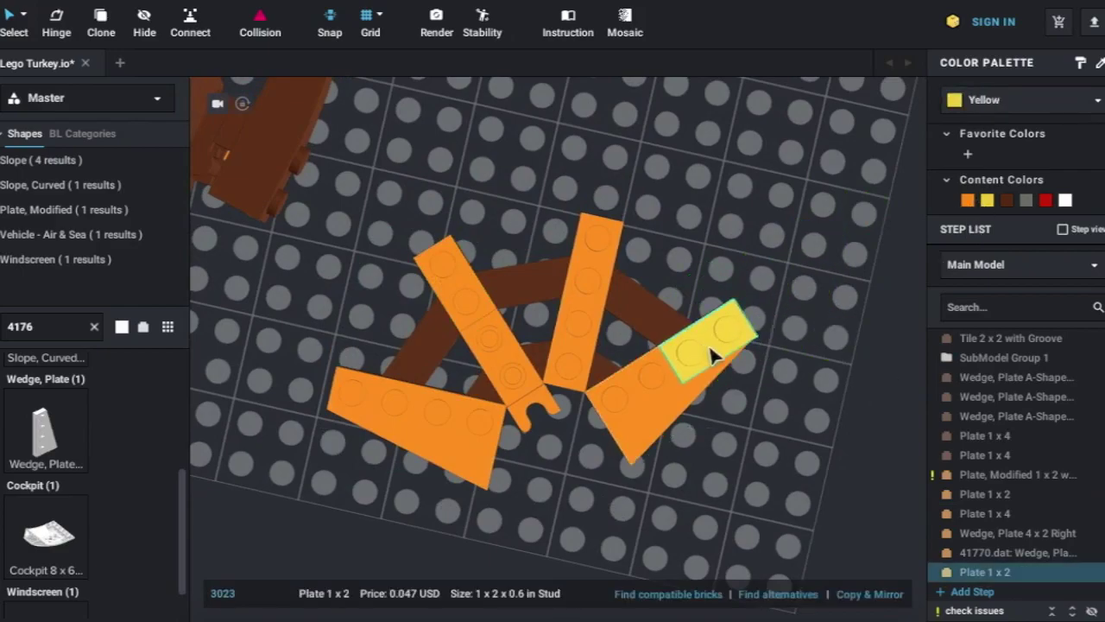
key("ctrl+c")
key("ctrl+v")
left_click_drag(609, 267, 604, 259)
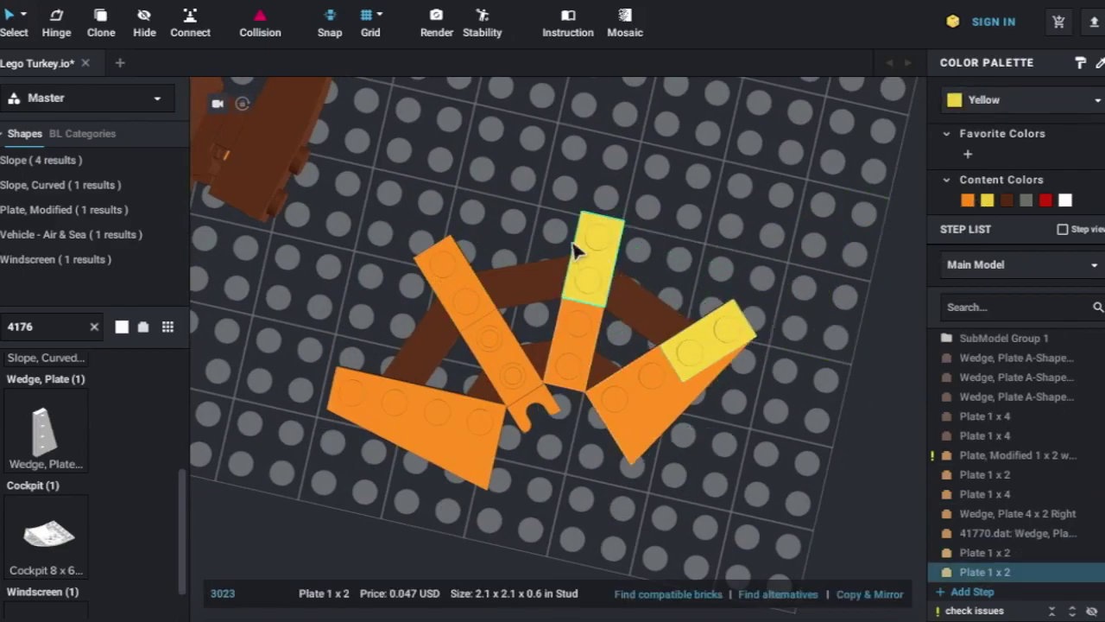
Add yellow 1x2 tips to the left diagonal feather and the left wedge, turned a quarter turn.
key("ctrl+v")
left_click(468, 297)
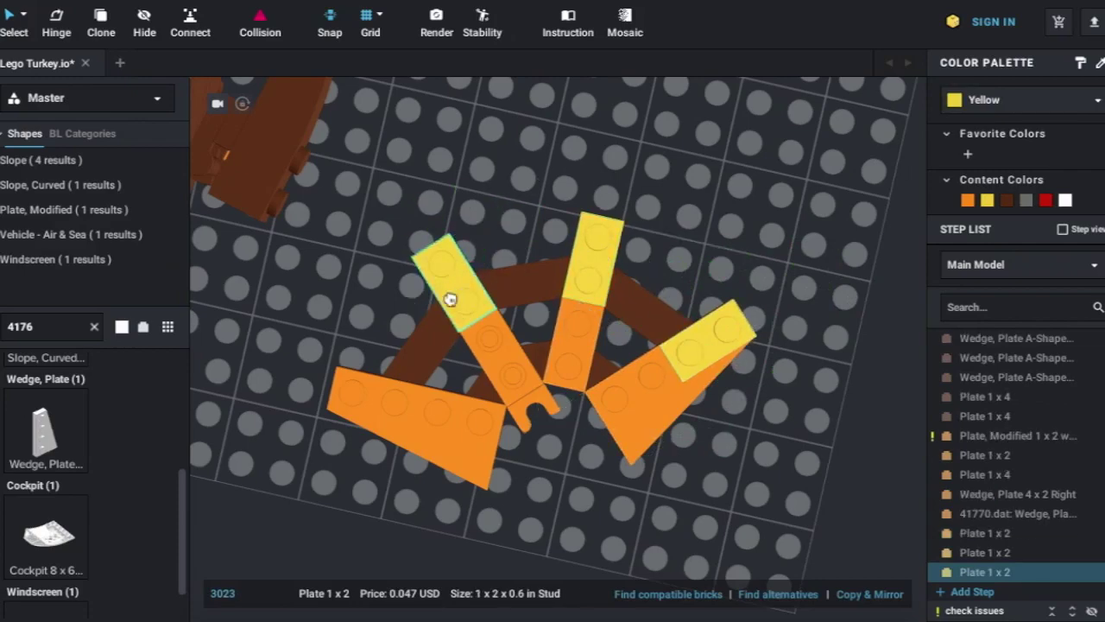
key("ctrl+v")
key("Right")
left_click(557, 514)
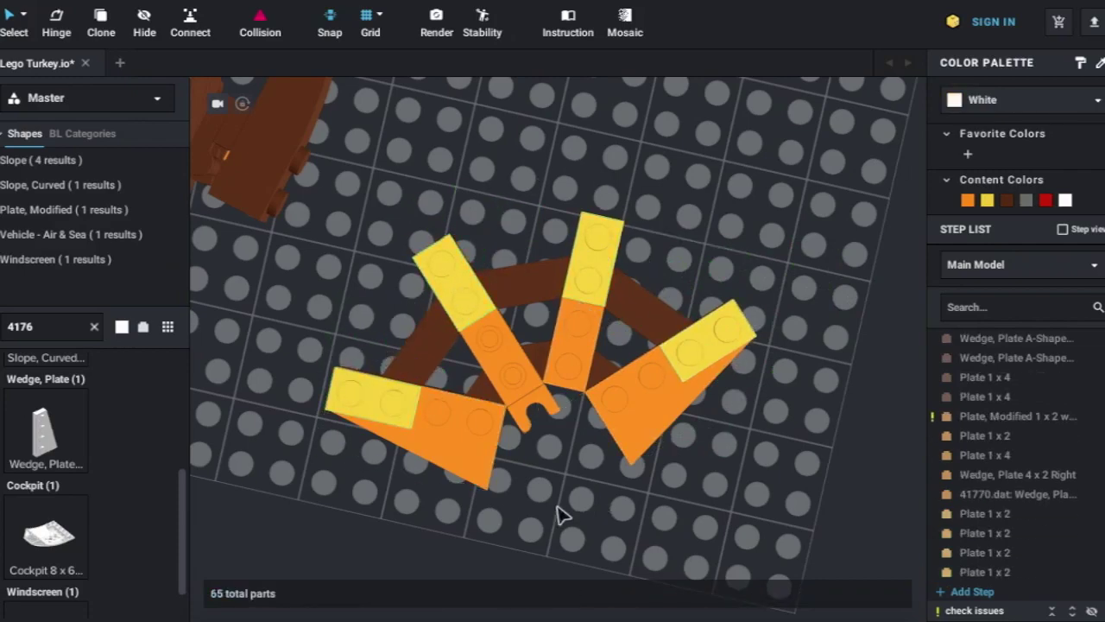
left_click(94, 326)
Place a Tan round 1x1 plate on the left yellow feather tip.
scroll(44, 261, "down", 1)
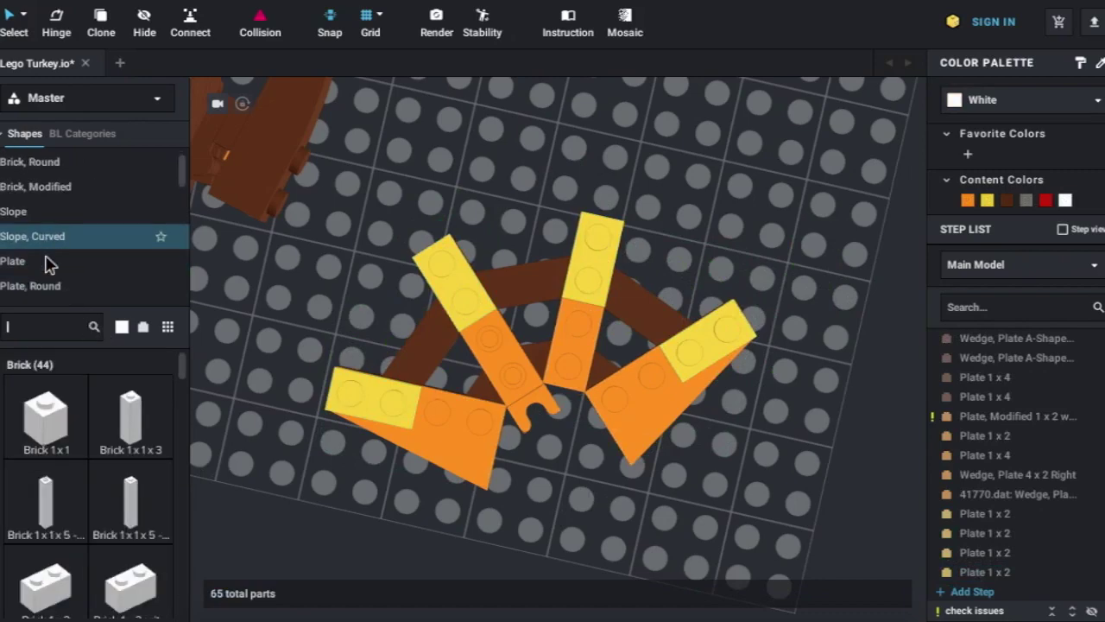
scroll(49, 258, "down", 2)
left_click(34, 227)
left_click_drag(60, 390, 350, 406)
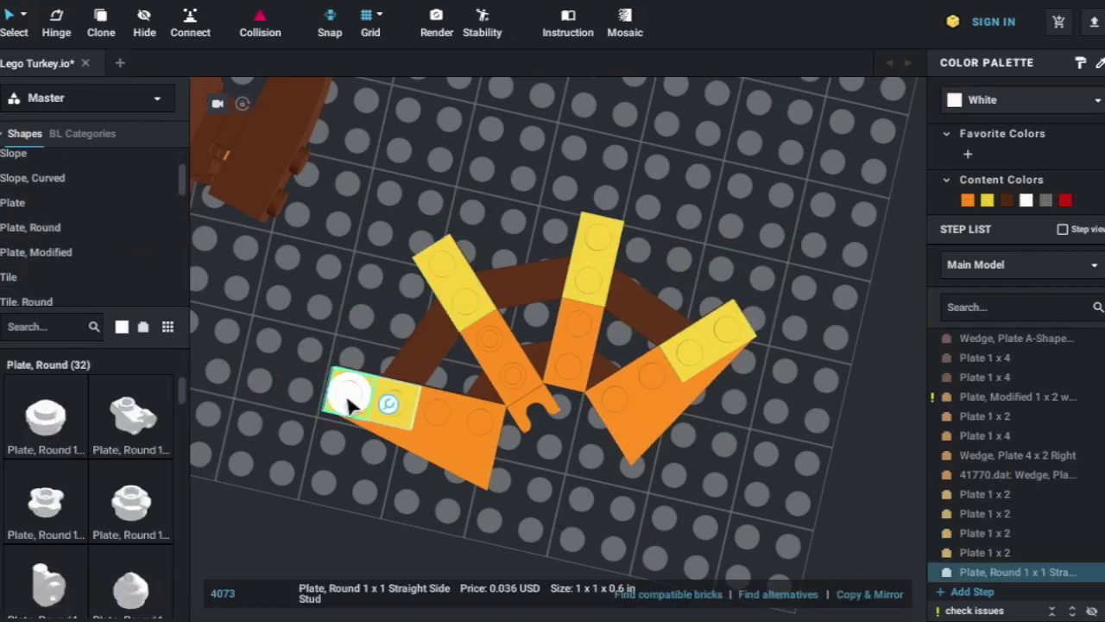
left_click(1026, 102)
scroll(1025, 253, "down", 2)
scroll(1025, 254, "down", 2)
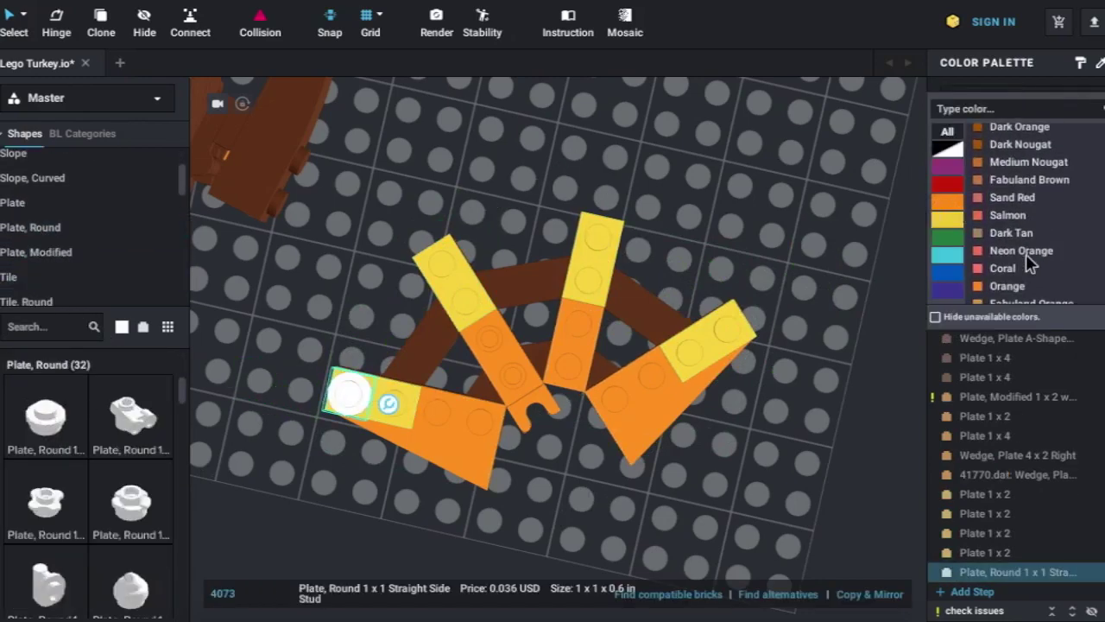
scroll(1024, 253, "down", 2)
scroll(1024, 253, "down", 3)
left_click(1016, 242)
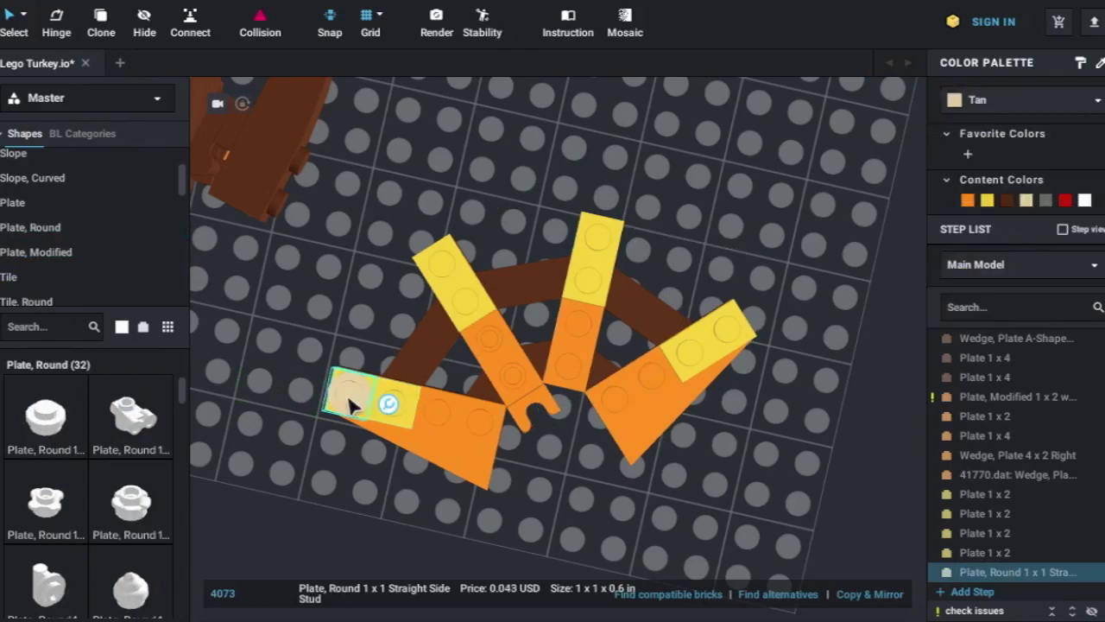
Add seven more tan round 1x1 studs across the wedges and feather tips.
left_click(436, 411)
left_click(490, 338)
left_click(446, 262)
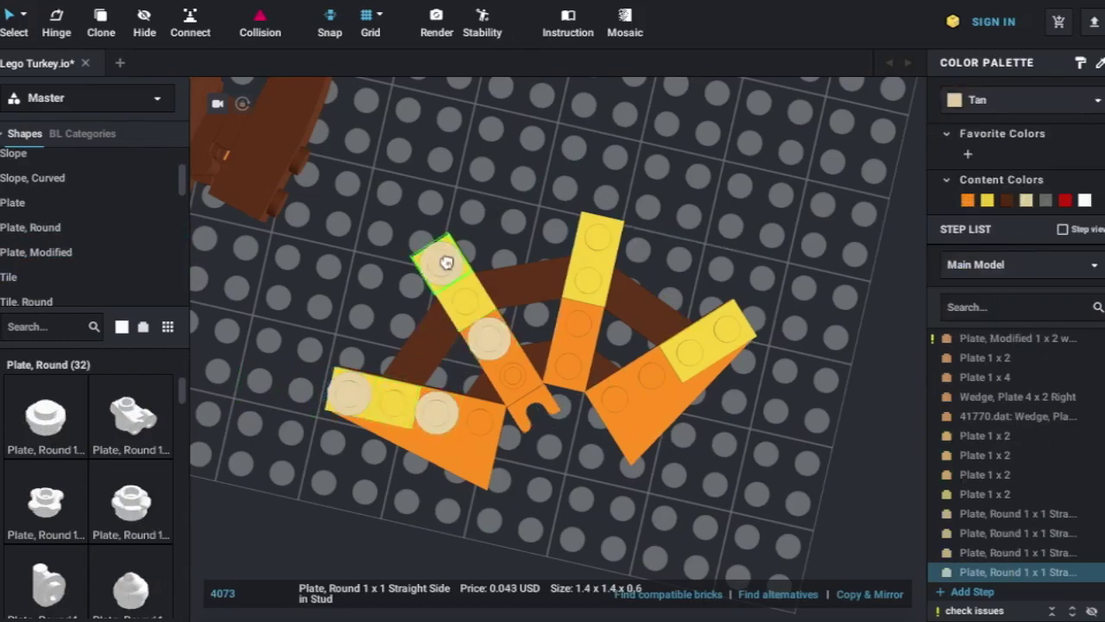
left_click(577, 324)
left_click(596, 236)
left_click(652, 375)
left_click(727, 334)
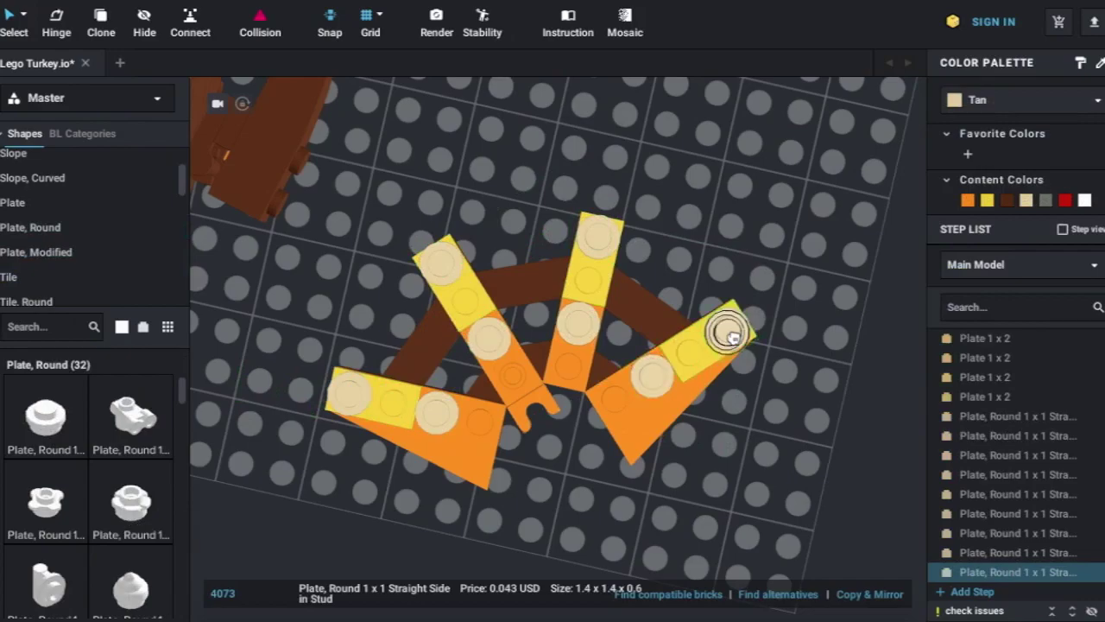
key("Escape")
left_click_drag(764, 496, 371, 241)
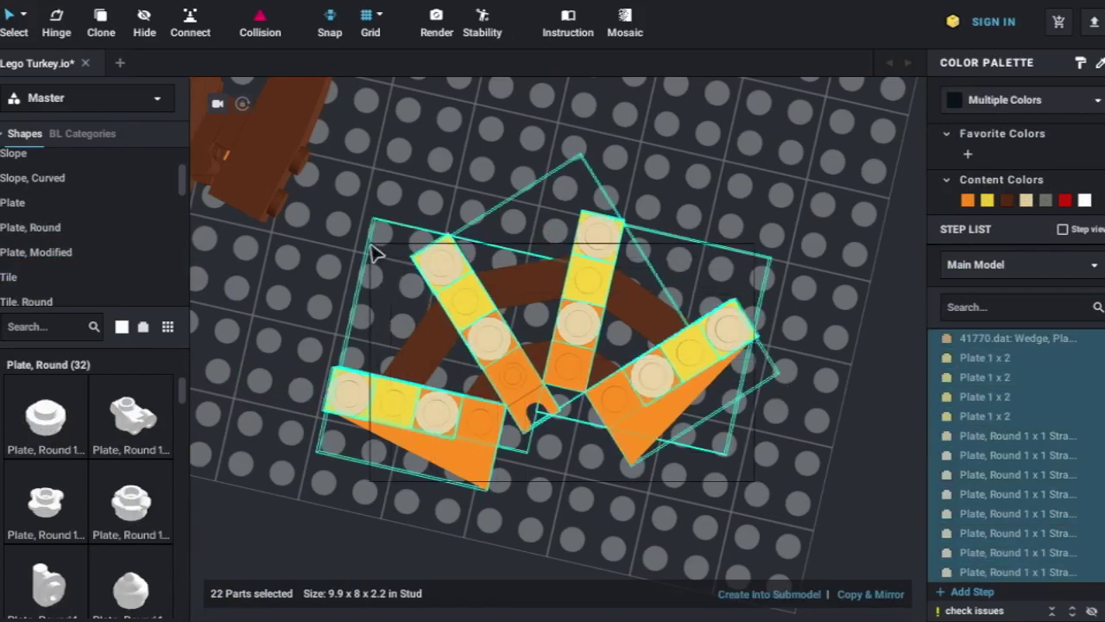
Turn the selected tail fan parts into SubModel Group 2.
right_click(594, 290)
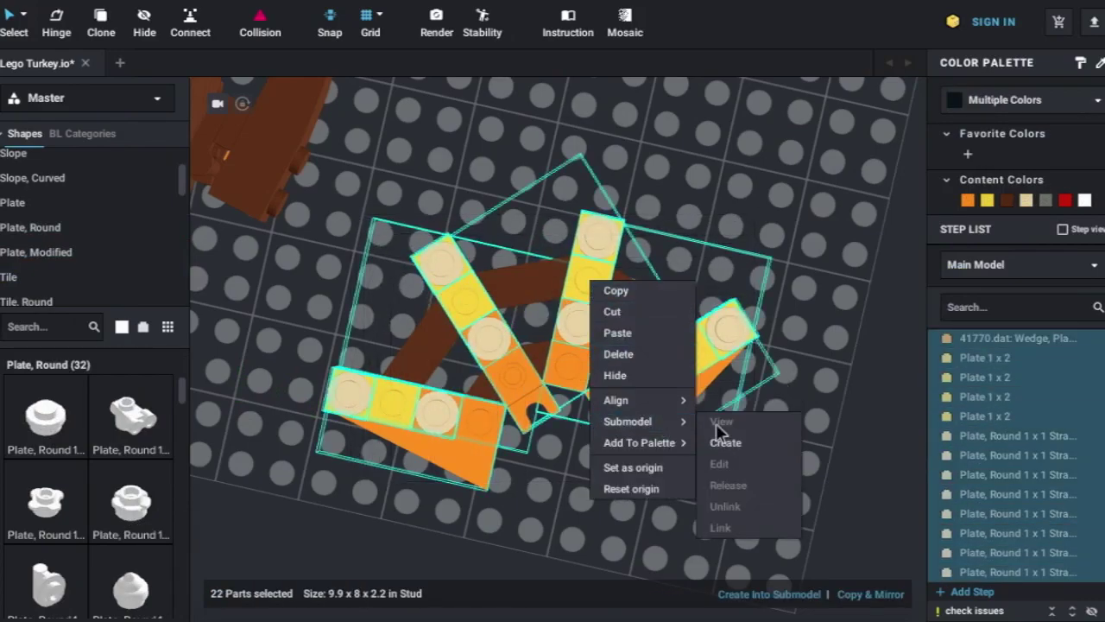
left_click(734, 423)
key("Return")
scroll(575, 392, "down", 3)
mouse_move(574, 392)
right_mouse_down()
mouse_move(496, 179)
mouse_move(646, 336)
mouse_move(656, 386)
right_mouse_up()
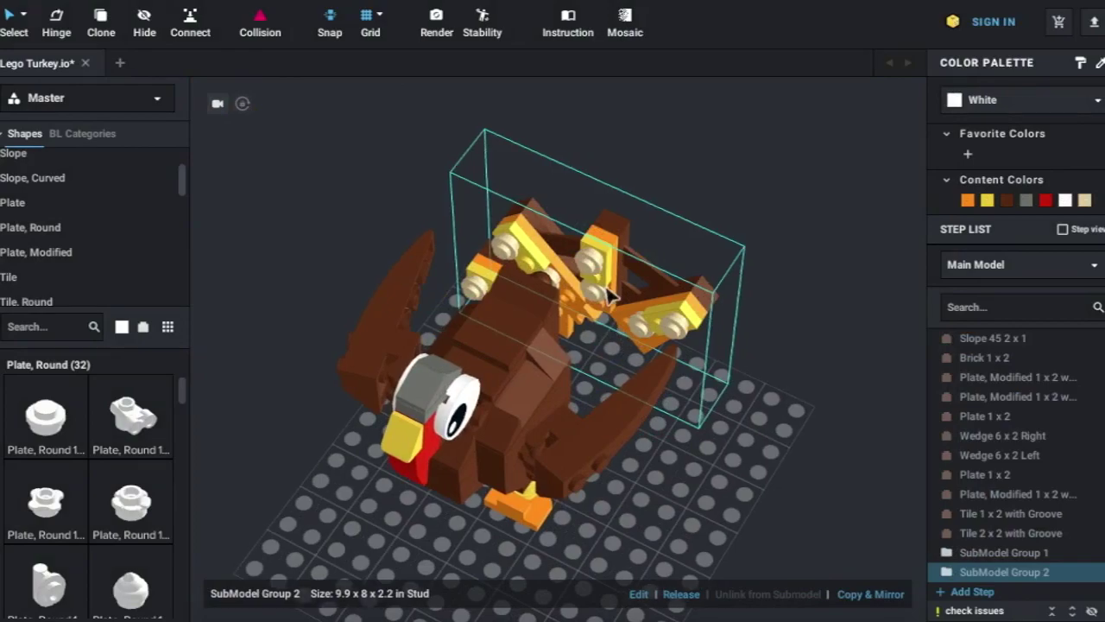
Tilt the tail fan submodel upright to about 339° behind the turkey's body.
scroll(647, 371, "up", 3)
scroll(604, 311, "up", 2)
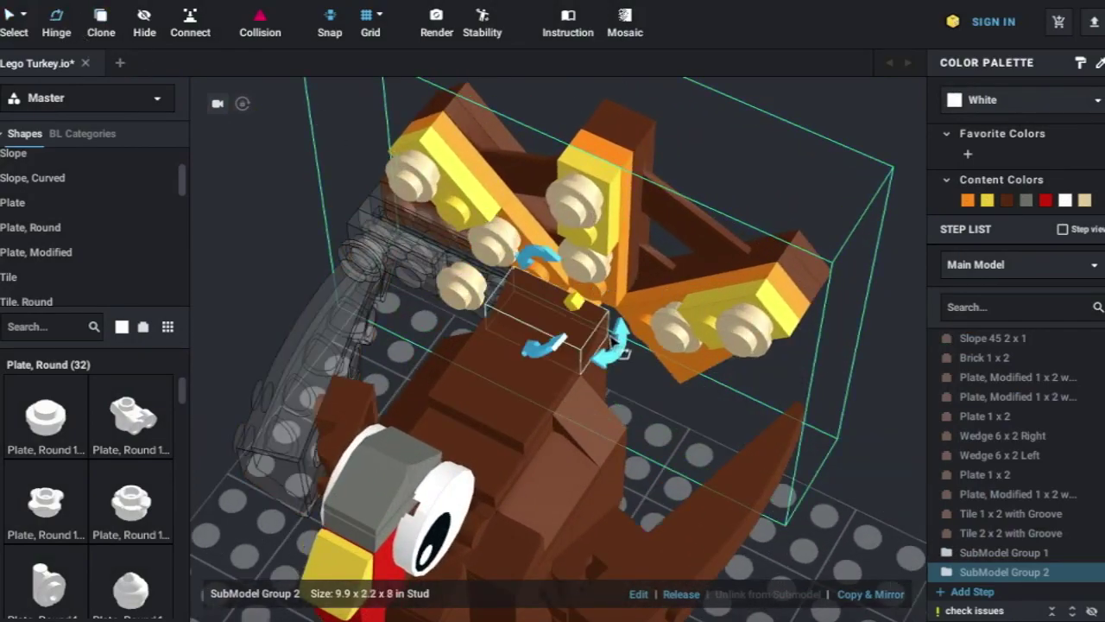
mouse_move(611, 341)
right_mouse_down()
mouse_move(757, 357)
mouse_move(569, 276)
right_mouse_up()
mouse_move(552, 259)
left_mouse_down()
mouse_move(567, 247)
mouse_move(550, 181)
left_mouse_up()
mouse_move(714, 393)
right_mouse_down()
mouse_move(731, 377)
mouse_move(587, 250)
right_mouse_up()
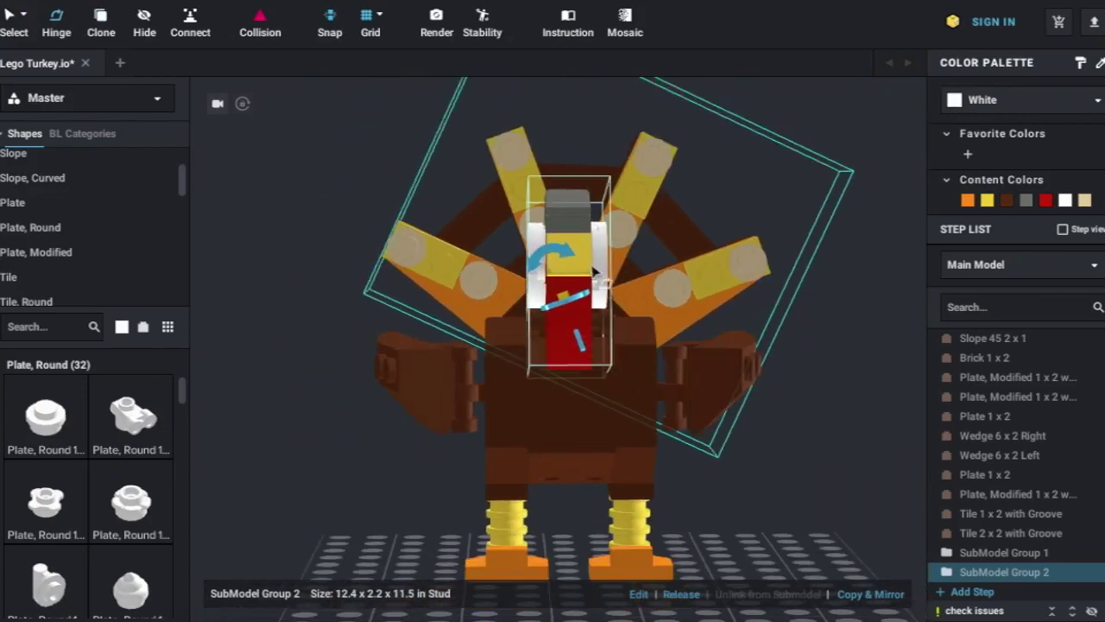
left_click_drag(572, 178, 572, 179)
left_click(789, 474)
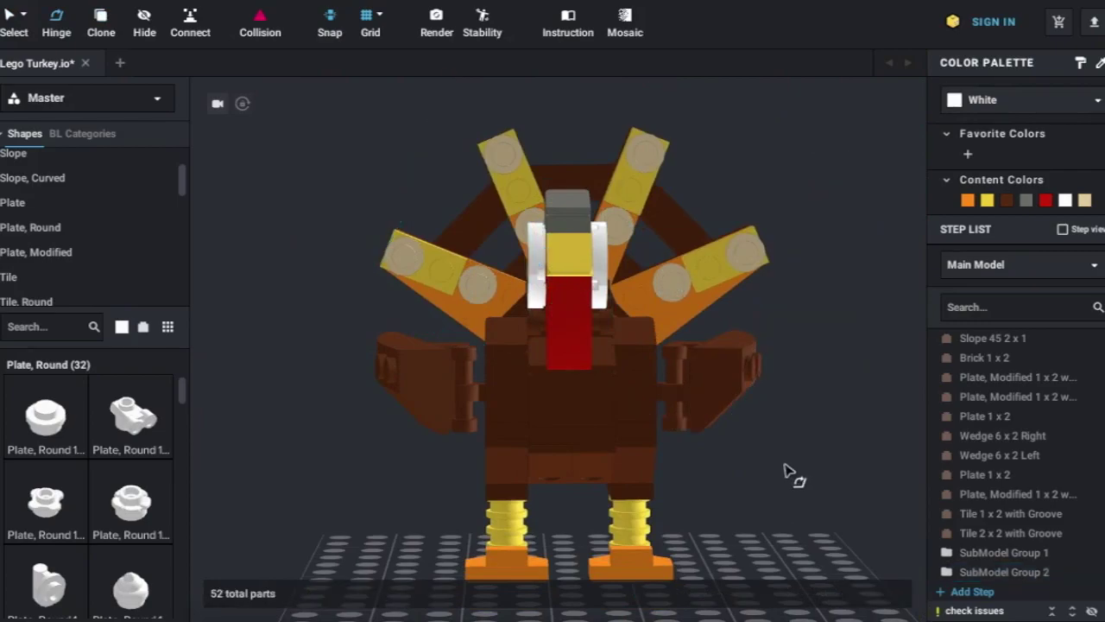
mouse_move(789, 473)
right_mouse_down()
mouse_move(775, 458)
mouse_move(743, 466)
mouse_move(811, 471)
mouse_move(766, 442)
mouse_move(748, 449)
mouse_move(771, 476)
mouse_move(521, 486)
mouse_move(764, 496)
mouse_move(666, 491)
mouse_move(668, 454)
mouse_move(705, 501)
mouse_move(686, 494)
right_mouse_up()
scroll(666, 480, "up", 3)
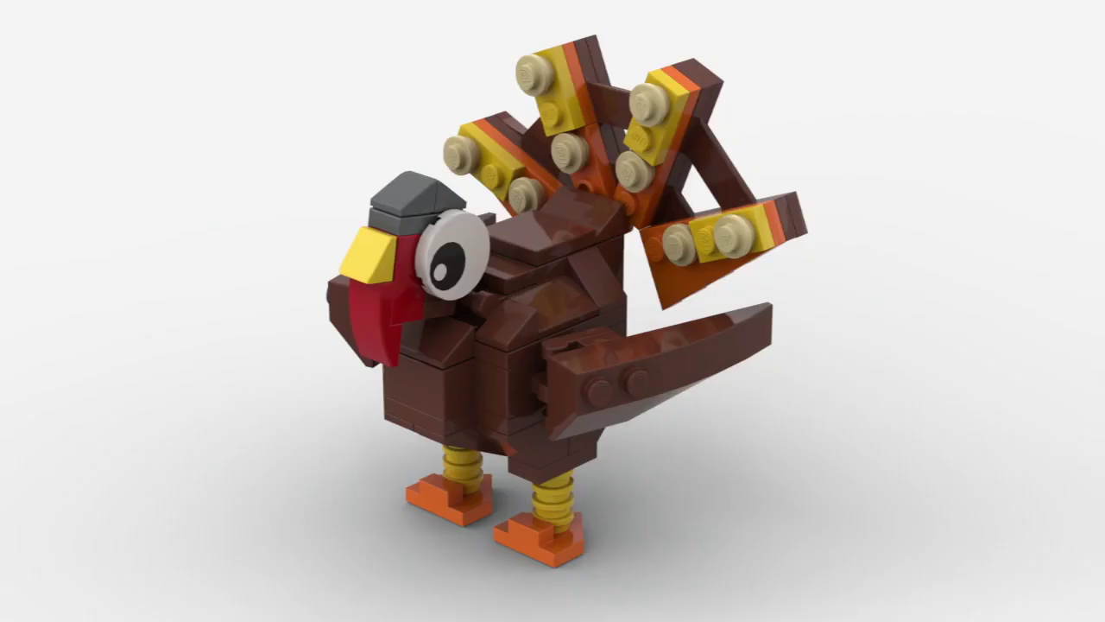